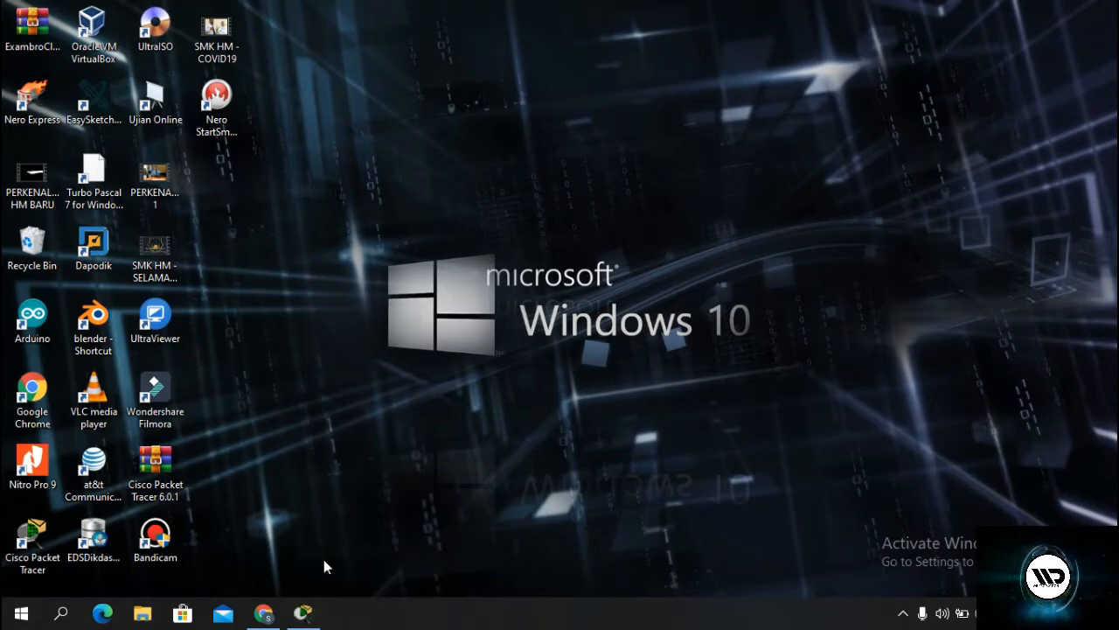
# - Switch to Cisco Packet Tracer and start a new blank network without saving the open one
pyautogui.click(306, 615)
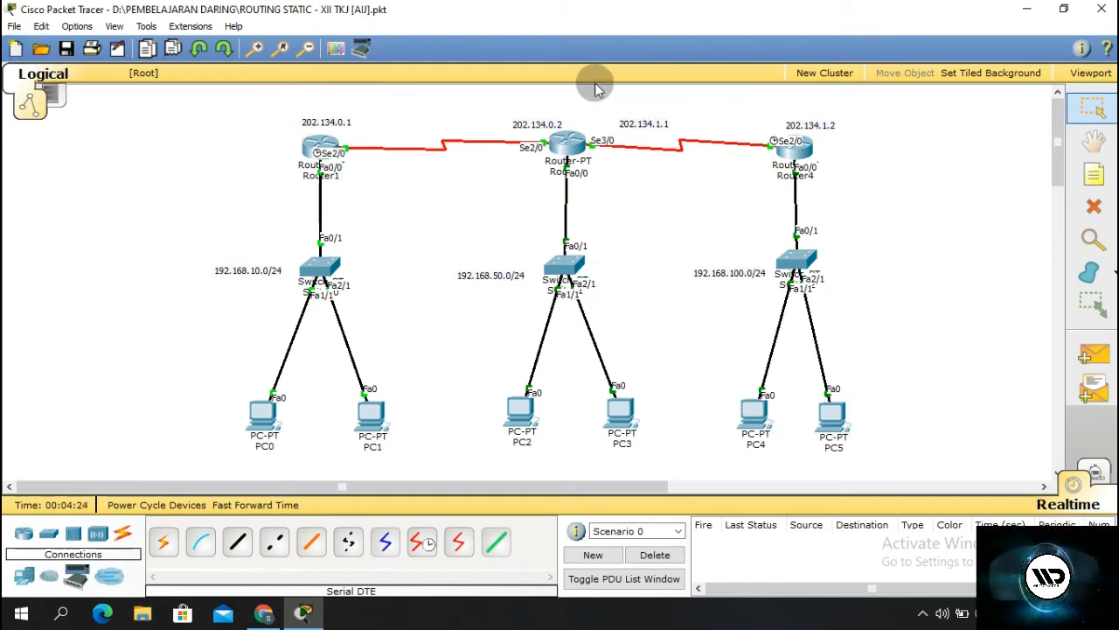
pyautogui.click(14, 25)
pyautogui.click(37, 40)
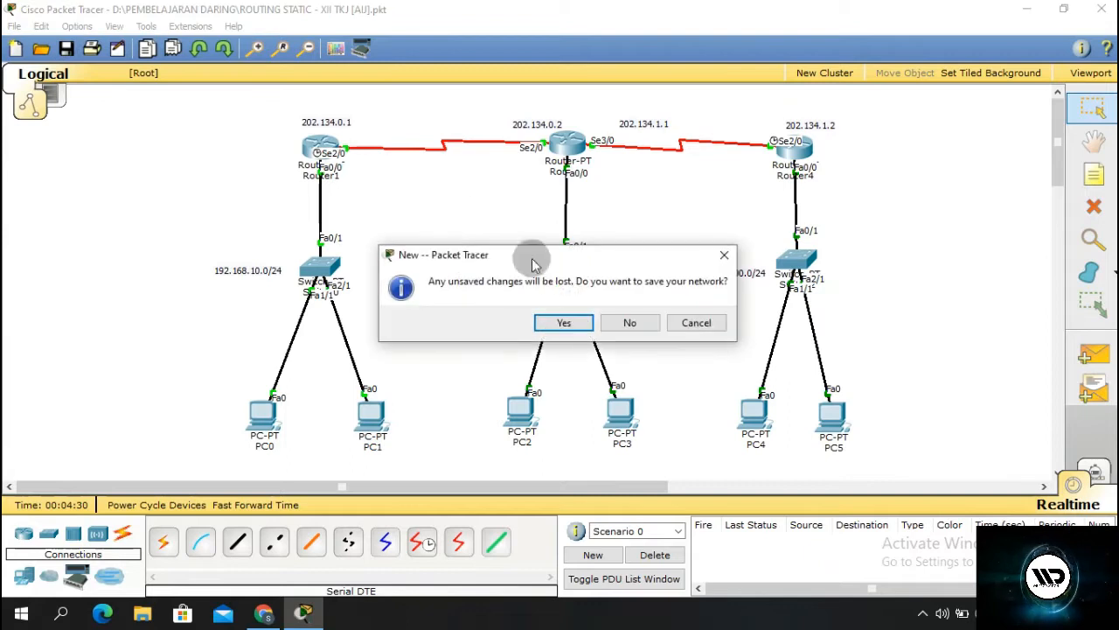
pyautogui.click(627, 321)
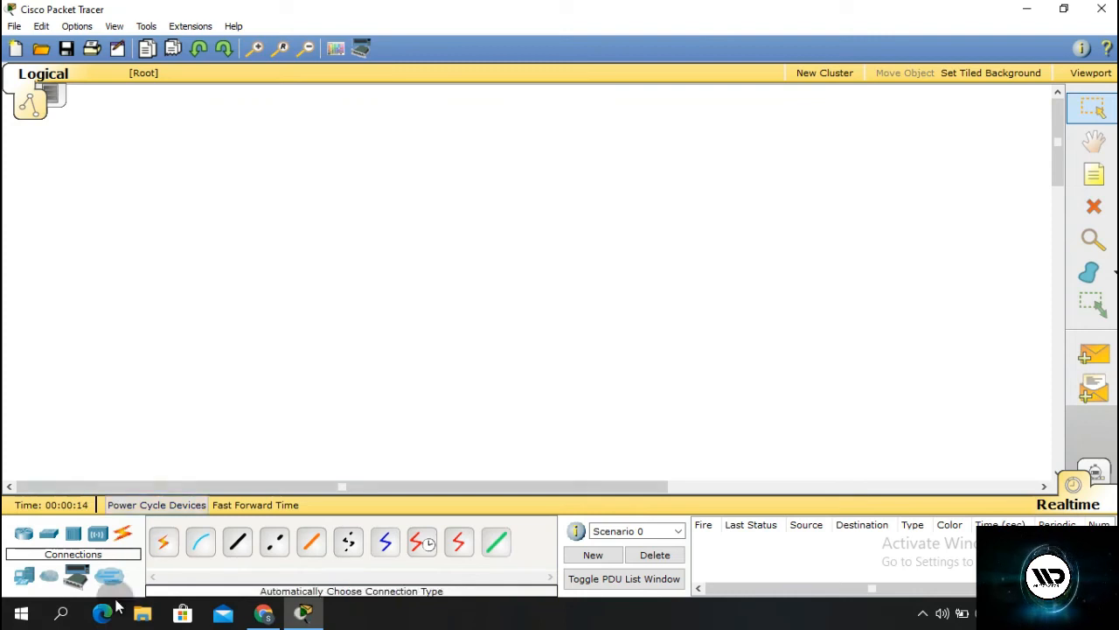
# - Place two generic Router-PT routers side by side near the top of the workspace and level them
pyautogui.click(26, 539)
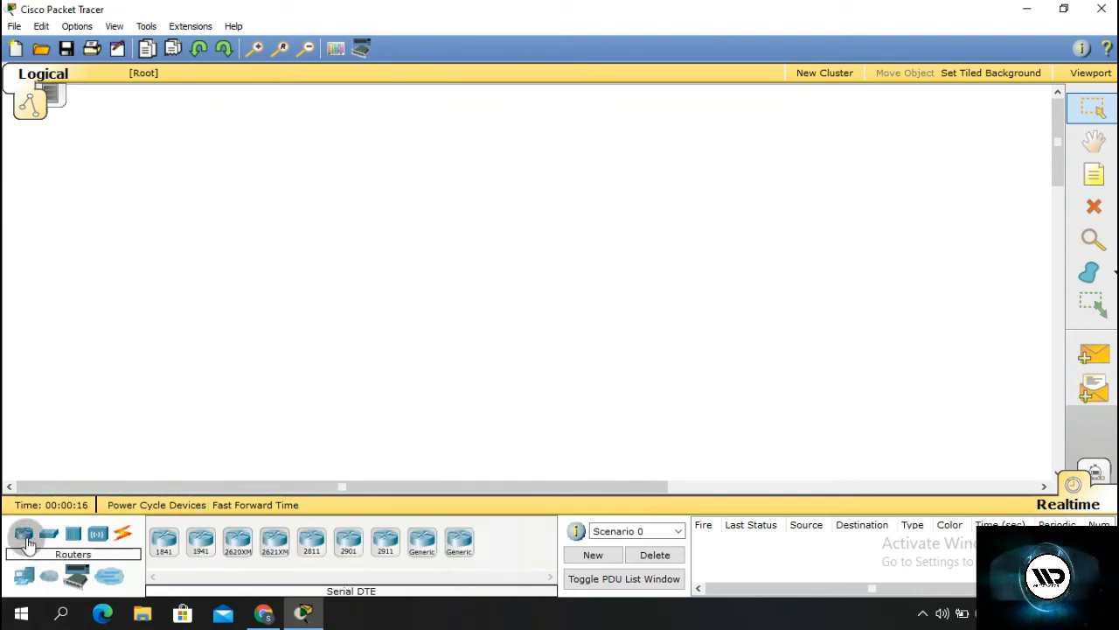
pyautogui.click(421, 540)
pyautogui.click(228, 187)
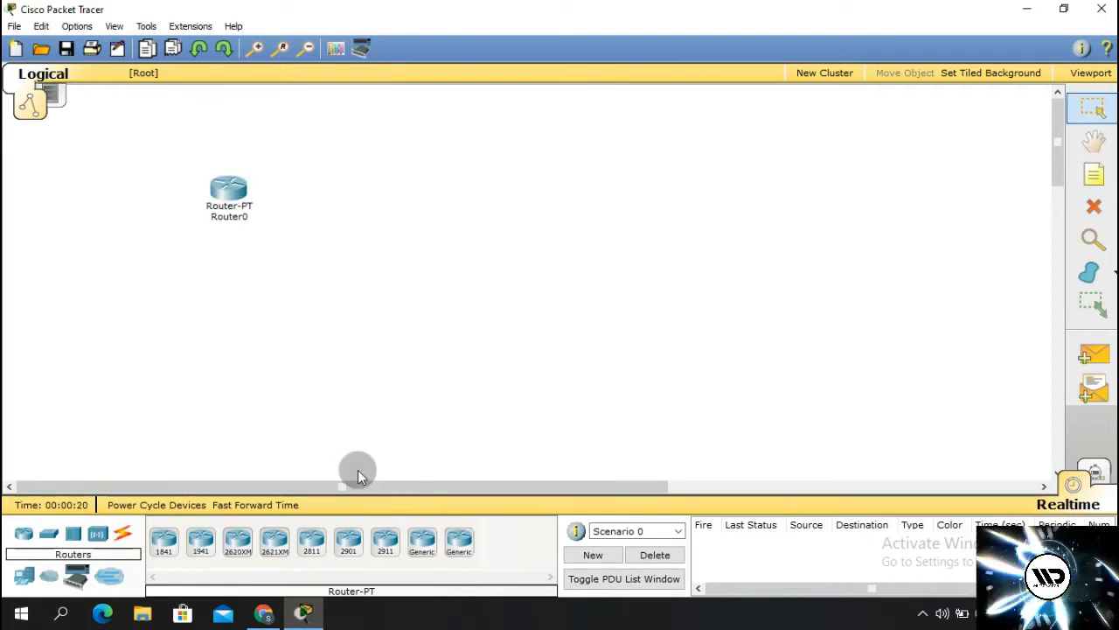
pyautogui.click(422, 540)
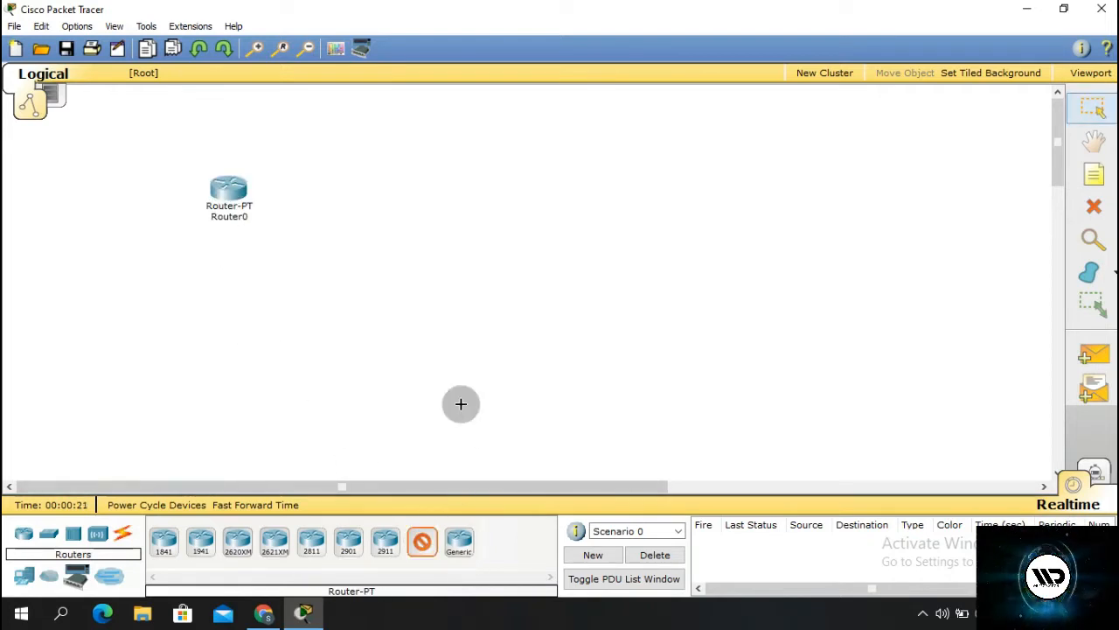
pyautogui.click(498, 199)
pyautogui.moveTo(236, 194); pyautogui.dragTo(222, 161)
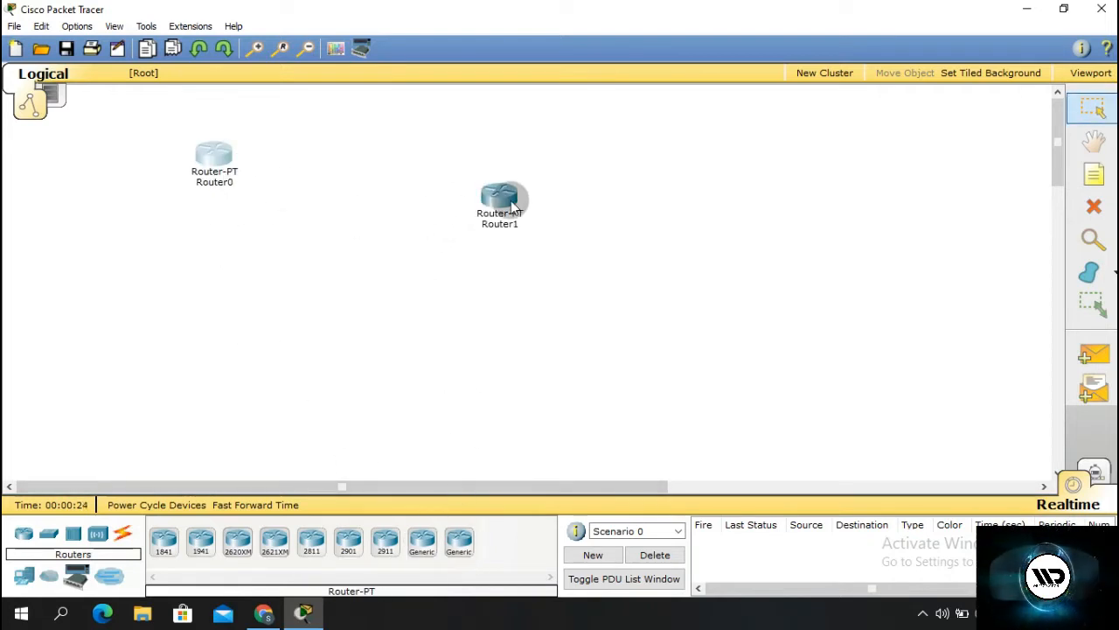
pyautogui.moveTo(514, 206); pyautogui.dragTo(502, 164)
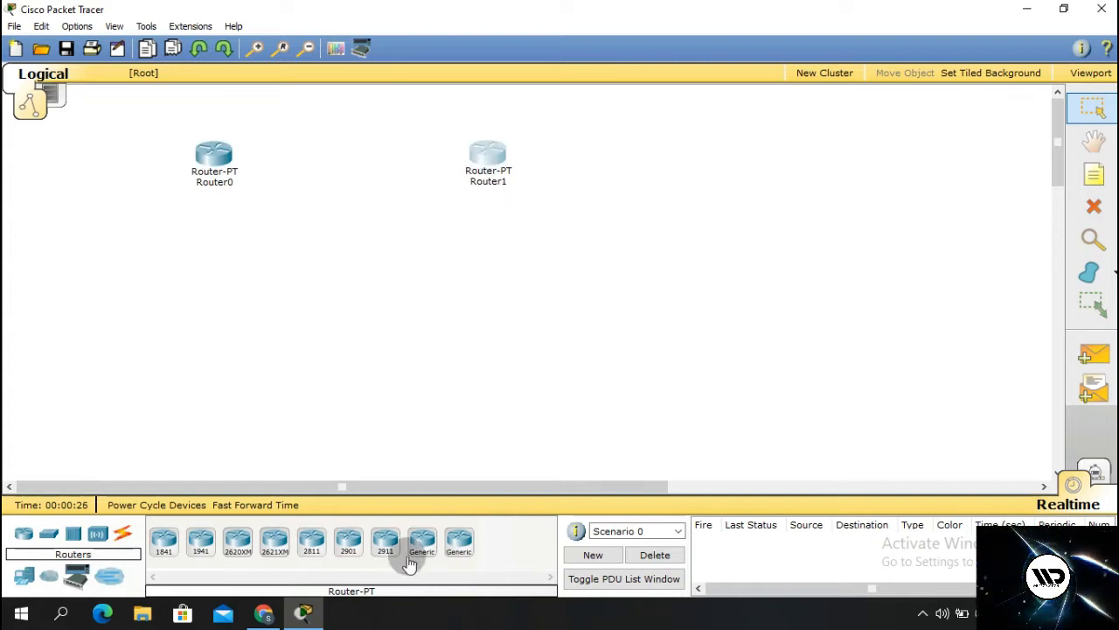
# - Add a third Router-PT to the right of Router1 and adjust the routers into one row
pyautogui.click(418, 549)
pyautogui.click(751, 168)
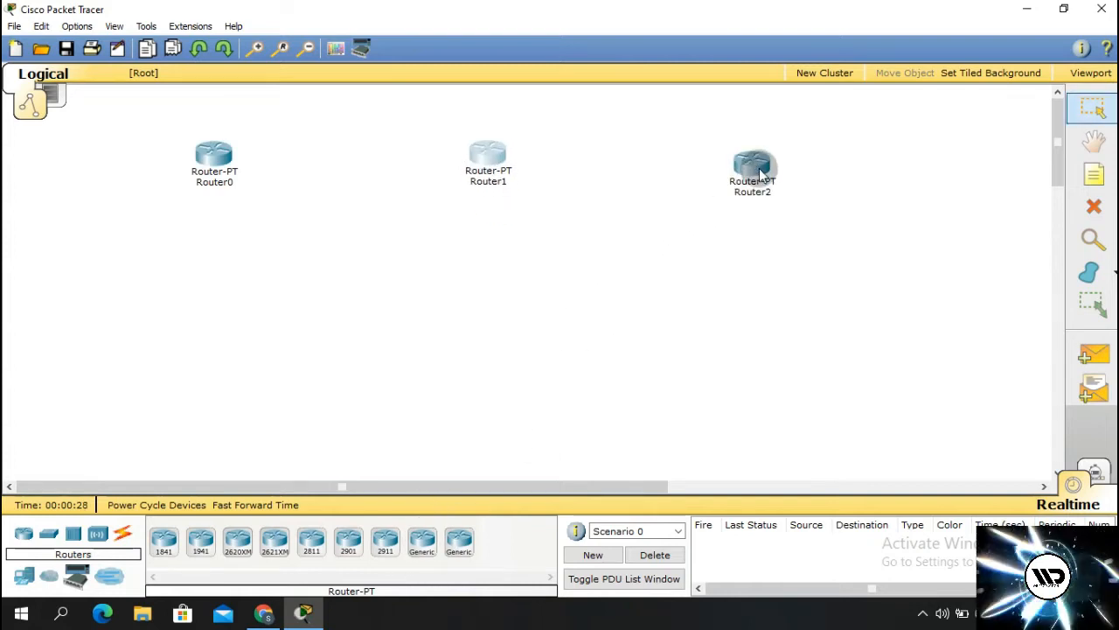
pyautogui.moveTo(760, 175); pyautogui.dragTo(755, 166)
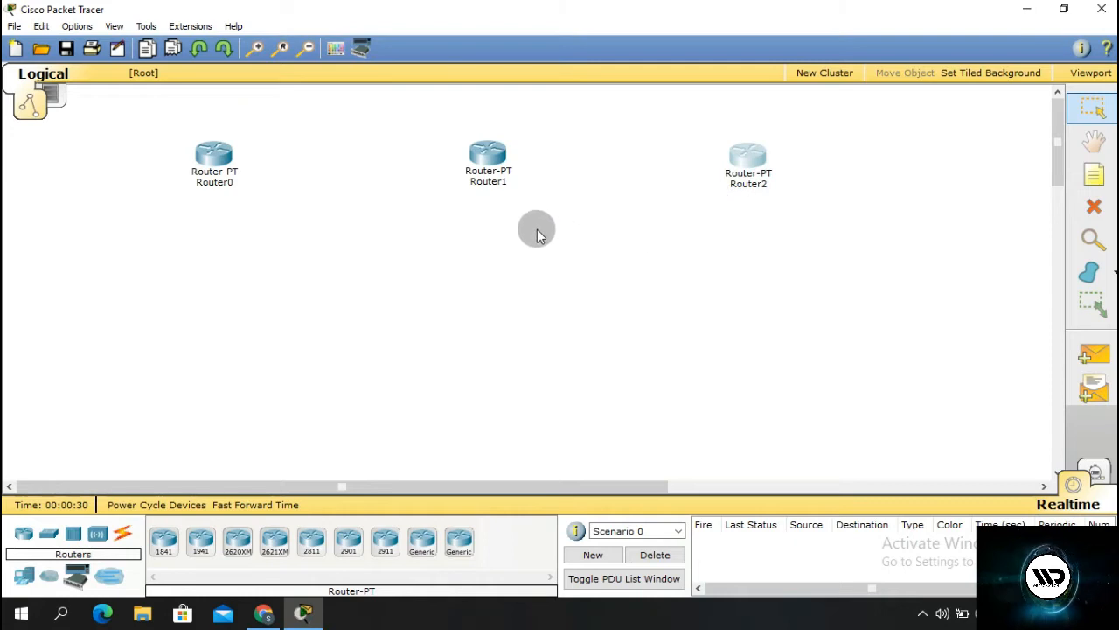
pyautogui.moveTo(204, 168); pyautogui.dragTo(204, 173)
# - Place a generic Switch-PT below Router0
pyautogui.click(49, 534)
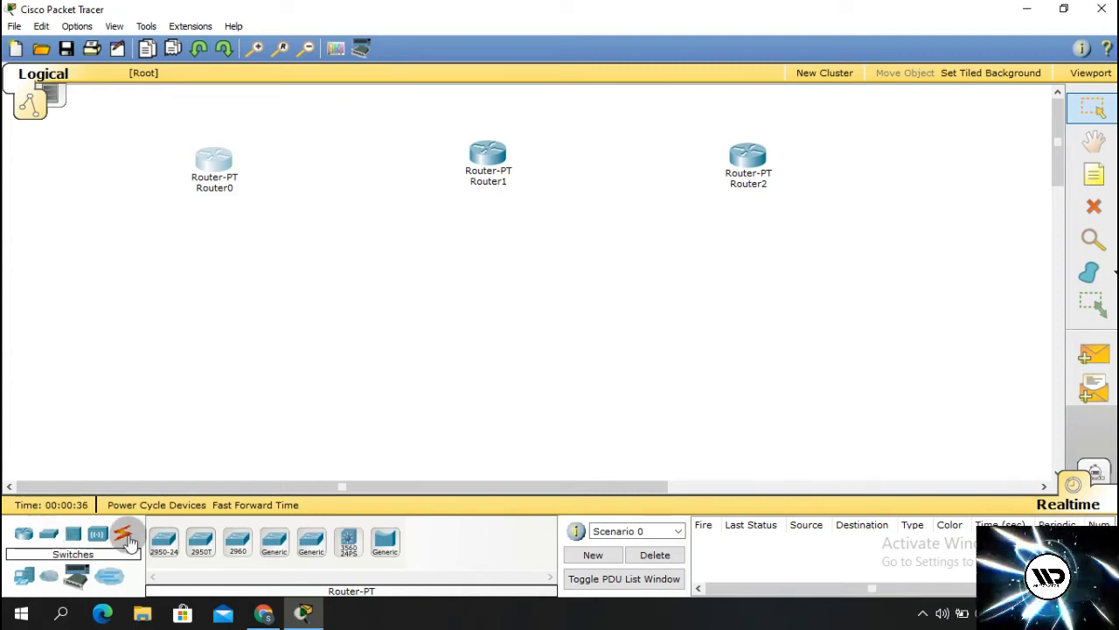
pyautogui.click(273, 546)
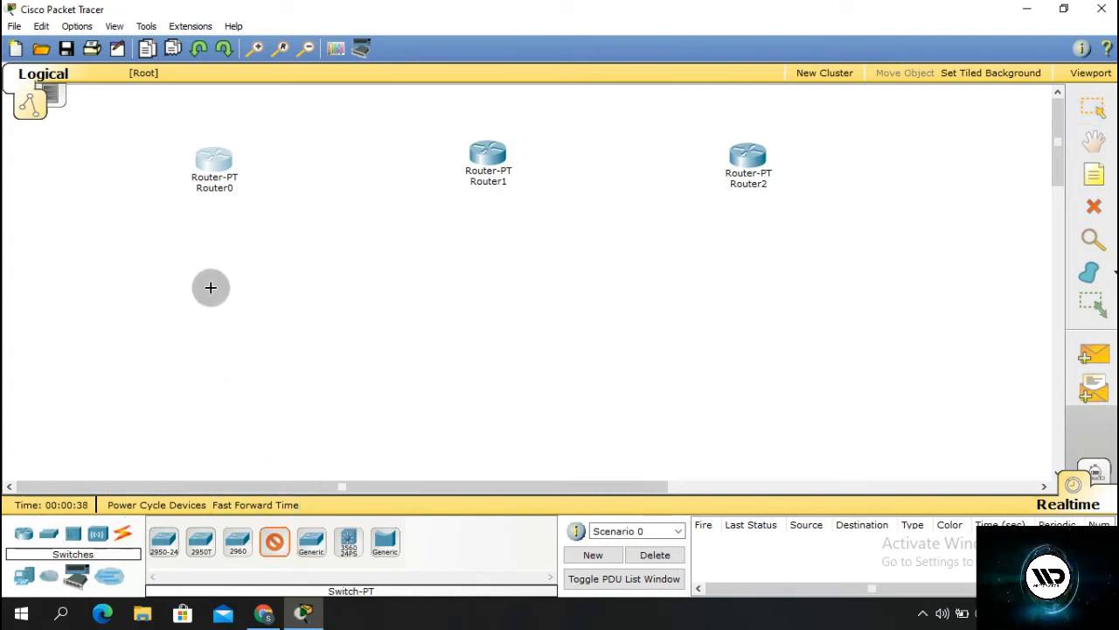
pyautogui.click(211, 288)
pyautogui.click(308, 542)
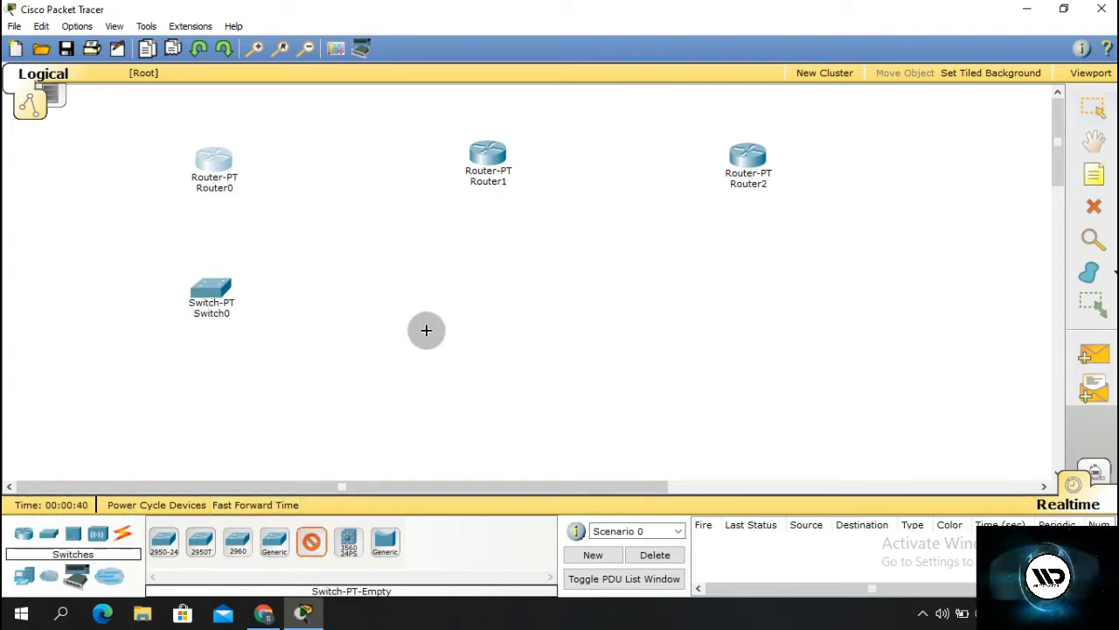
pyautogui.click(498, 296)
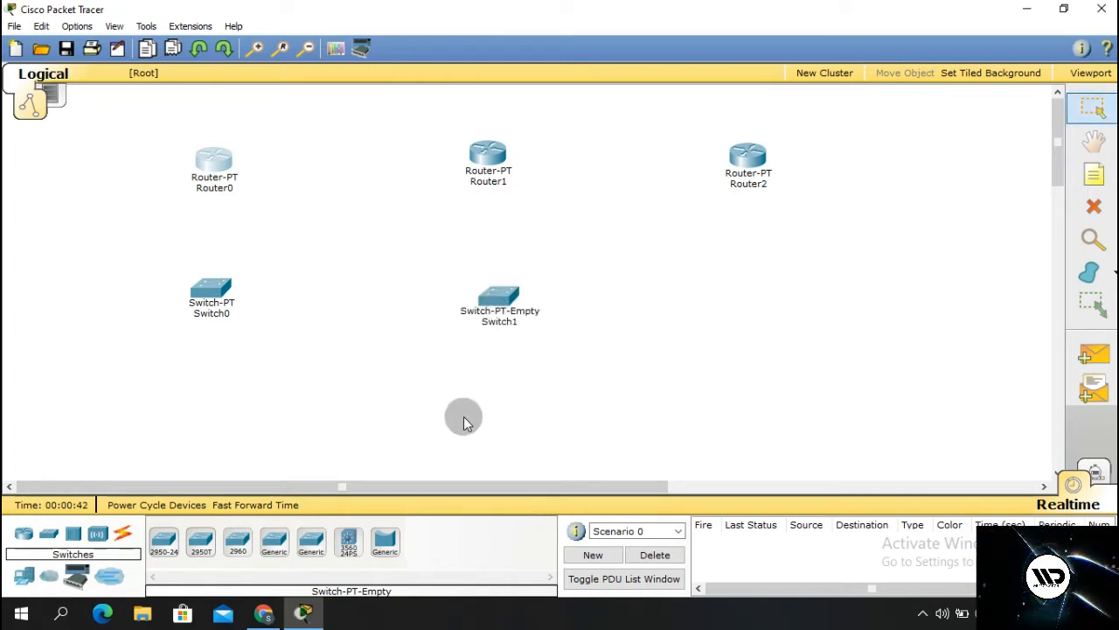
pyautogui.click(496, 294)
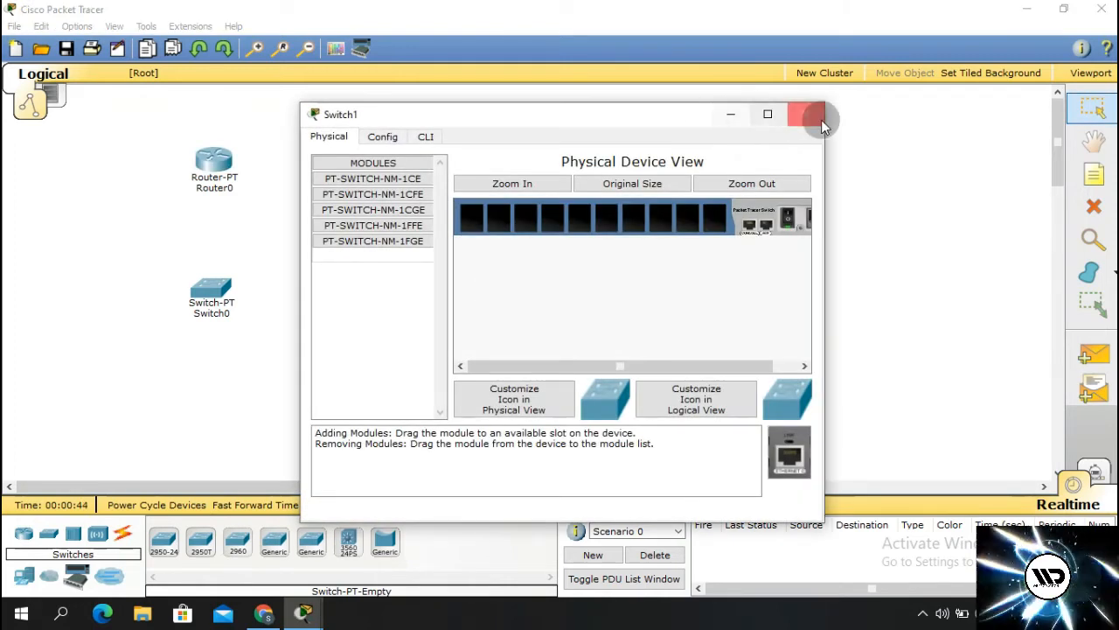
pyautogui.click(815, 120)
pyautogui.click(1096, 173)
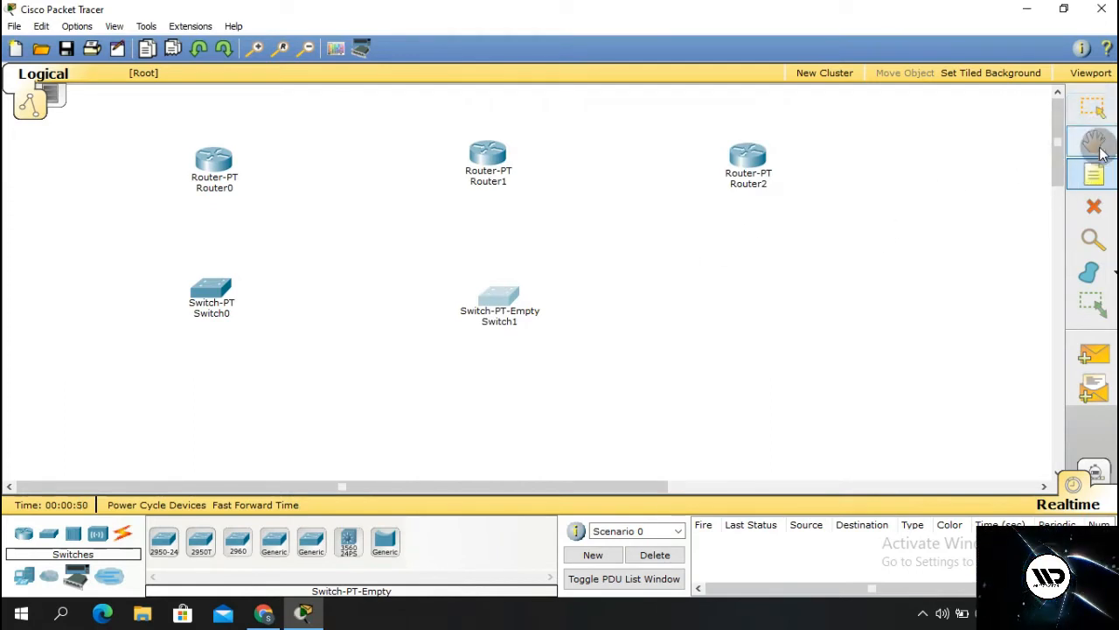
pyautogui.click(1094, 207)
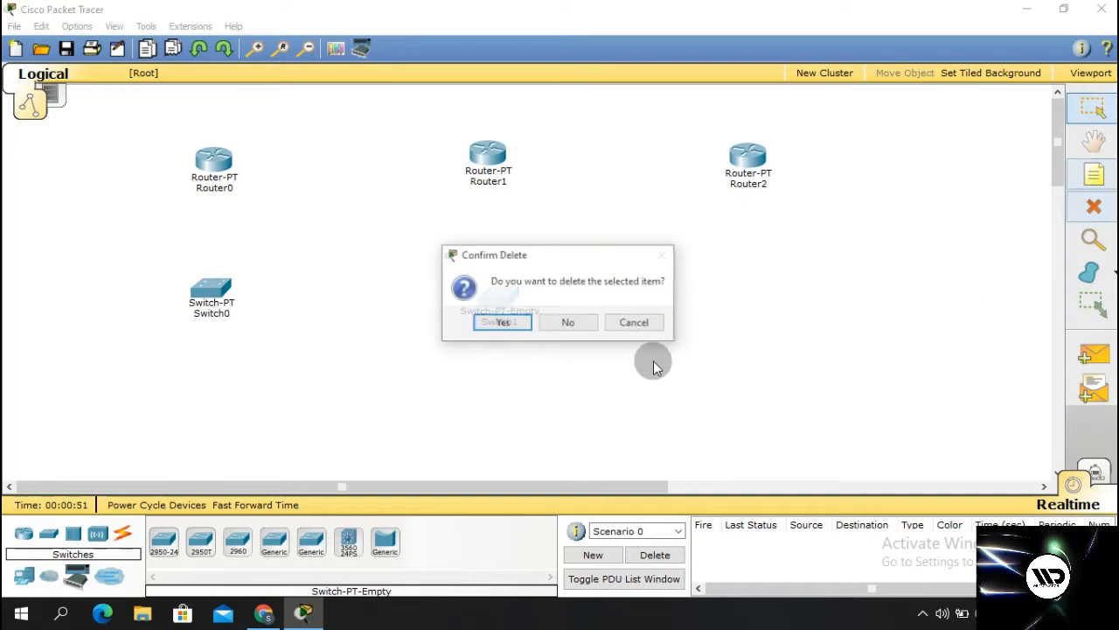
pyautogui.click(505, 322)
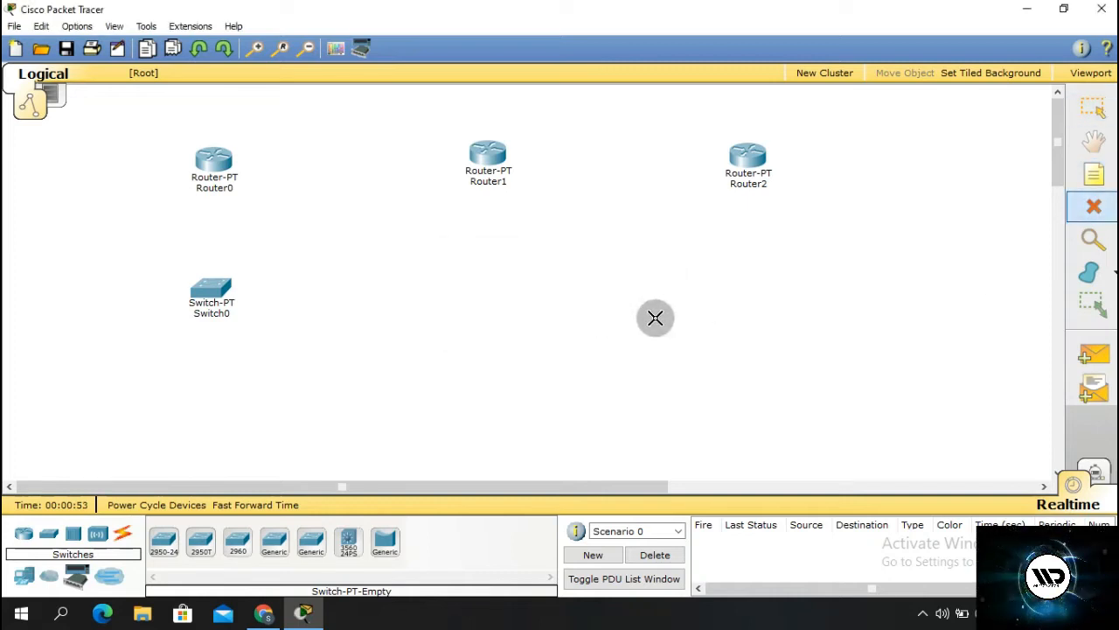
# - Place one Switch-PT below Router1 and another below Router2, roughly in line with Switch0
pyautogui.click(287, 551)
pyautogui.click(506, 274)
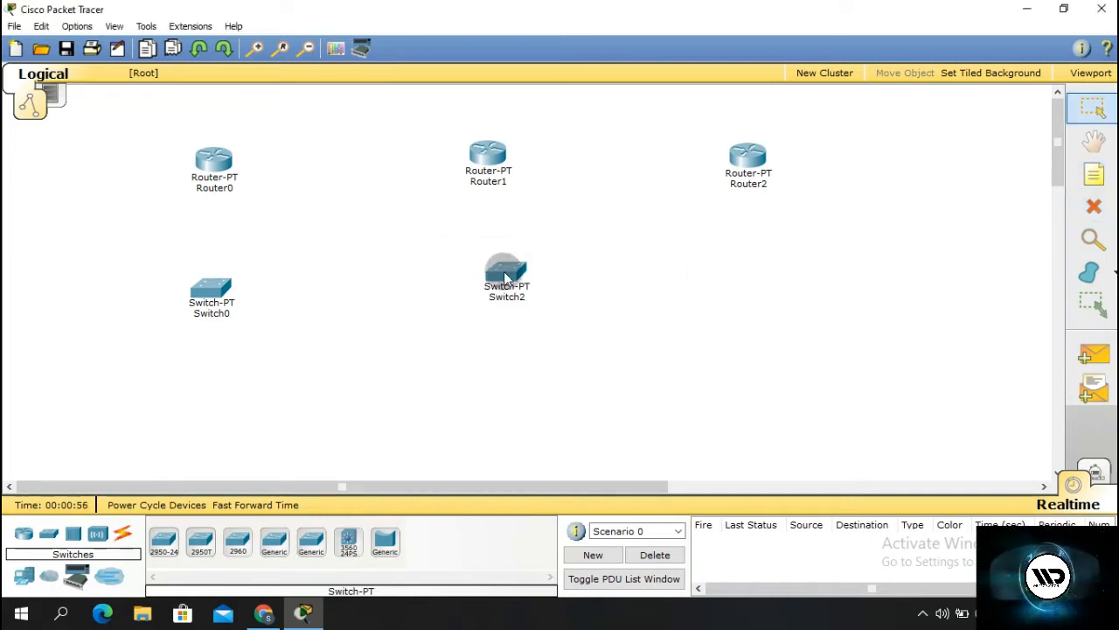
pyautogui.moveTo(510, 274); pyautogui.dragTo(487, 286)
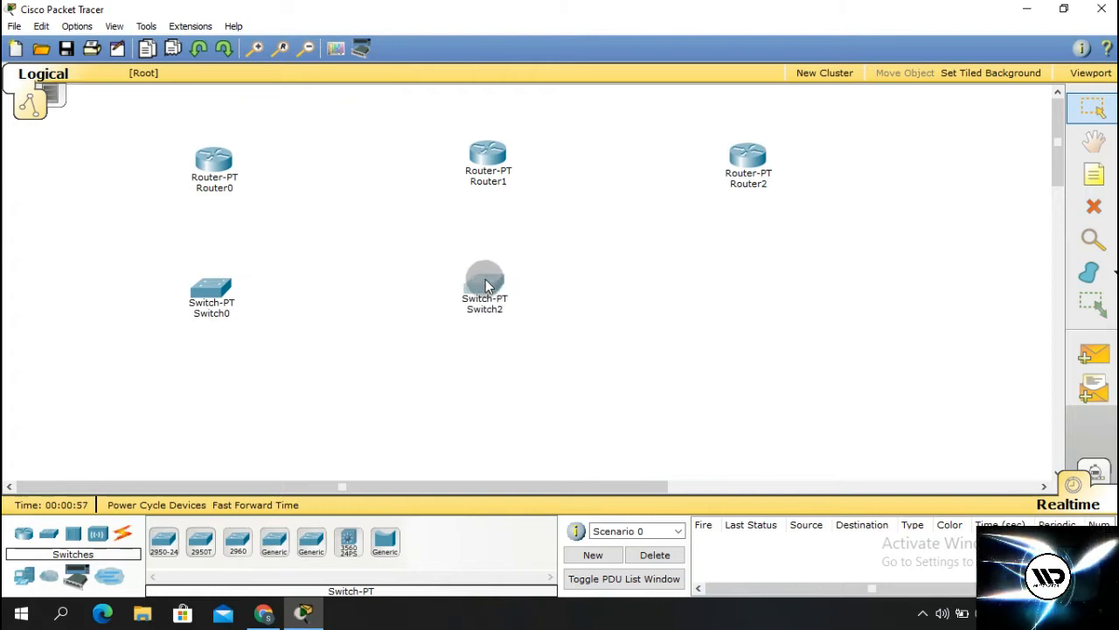
pyautogui.click(306, 541)
pyautogui.click(744, 277)
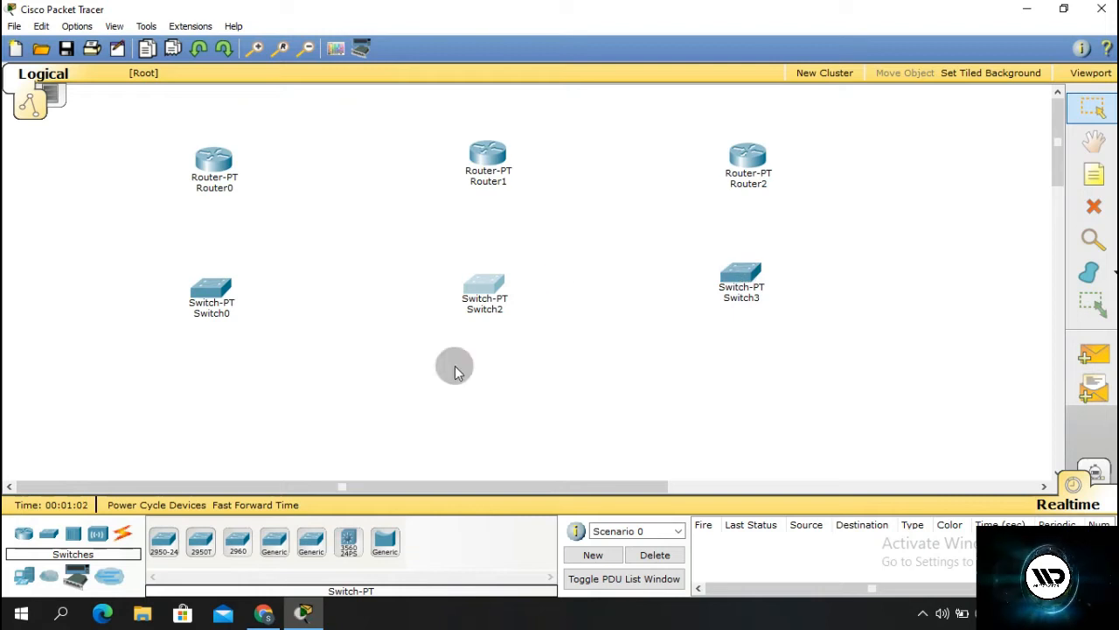
# - Place two generic PC-PT end devices side by side below Switch0
pyautogui.click(24, 584)
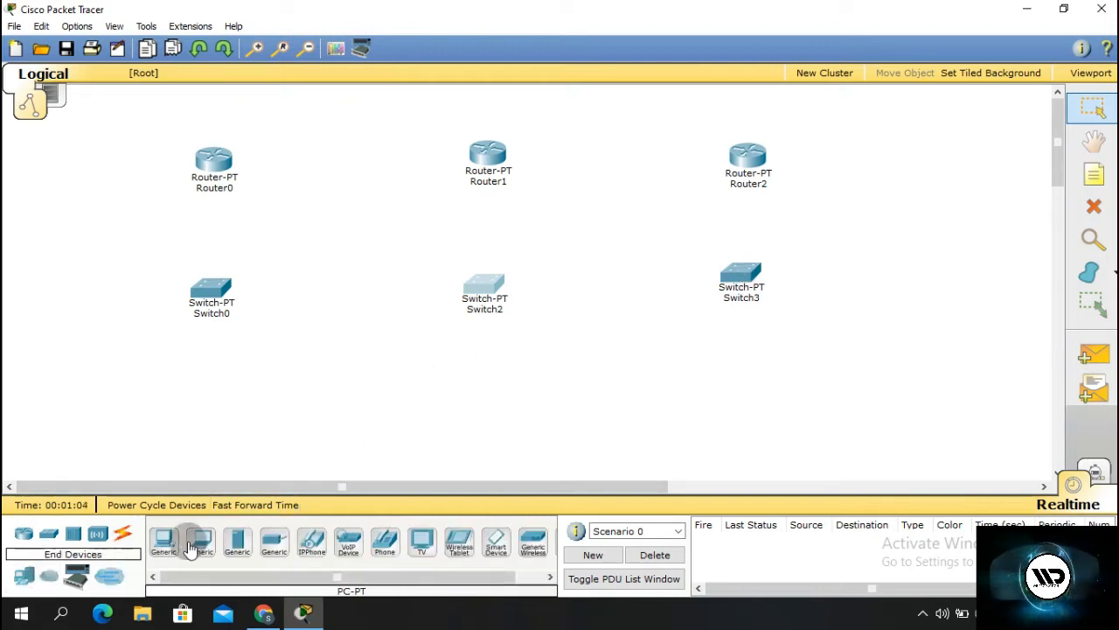
pyautogui.click(163, 540)
pyautogui.click(158, 427)
pyautogui.click(164, 539)
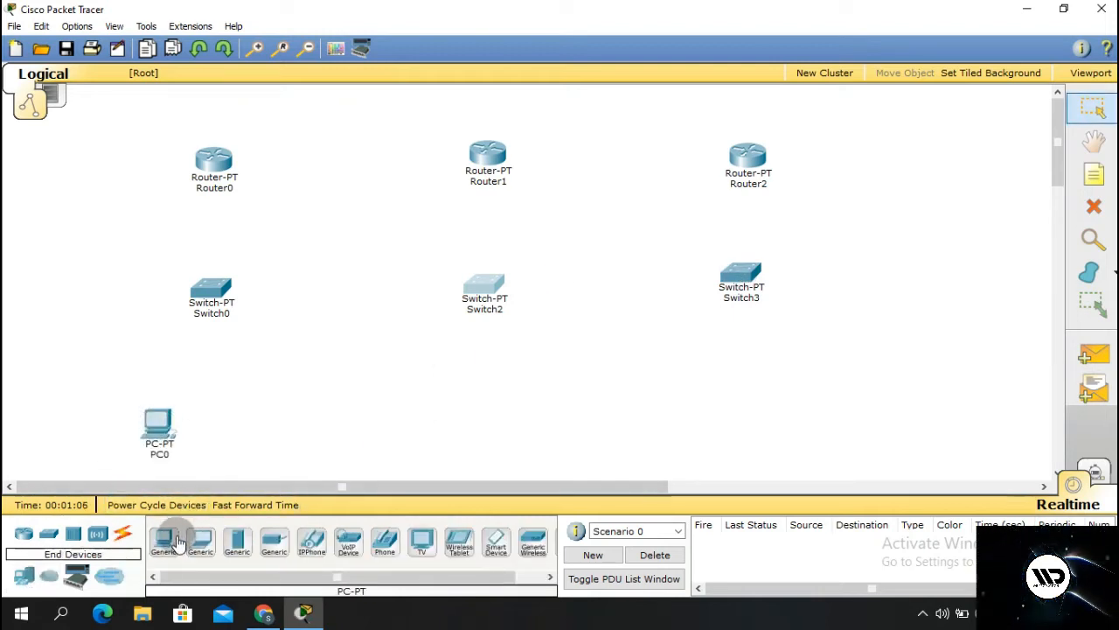
pyautogui.click(250, 426)
# - Place two PC-PT end devices side by side below Switch2
pyautogui.click(163, 539)
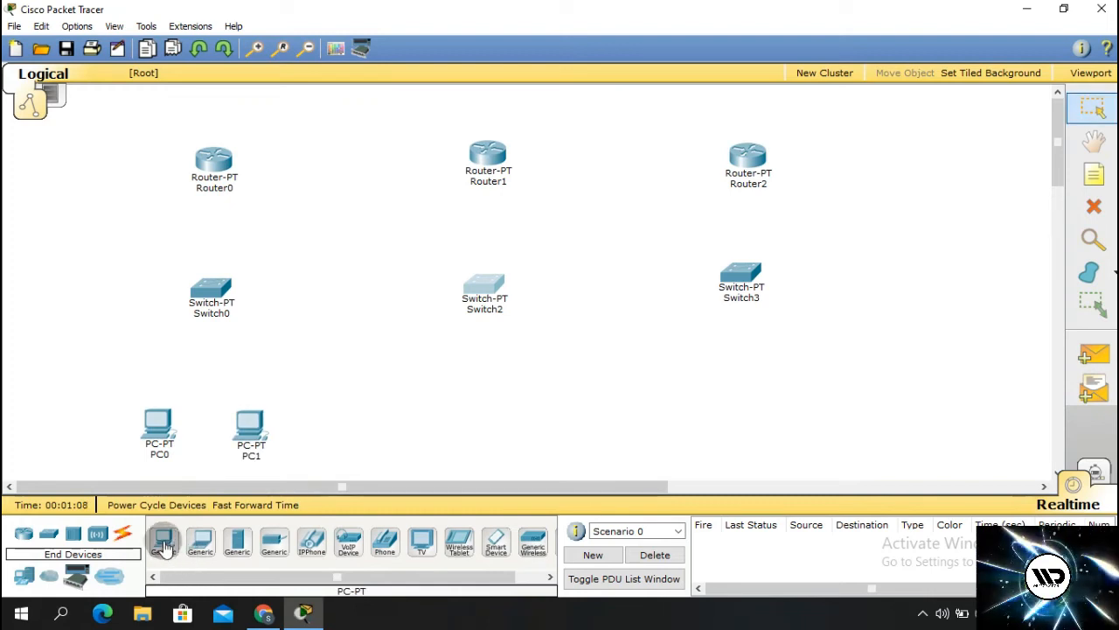
pyautogui.click(452, 424)
pyautogui.click(163, 539)
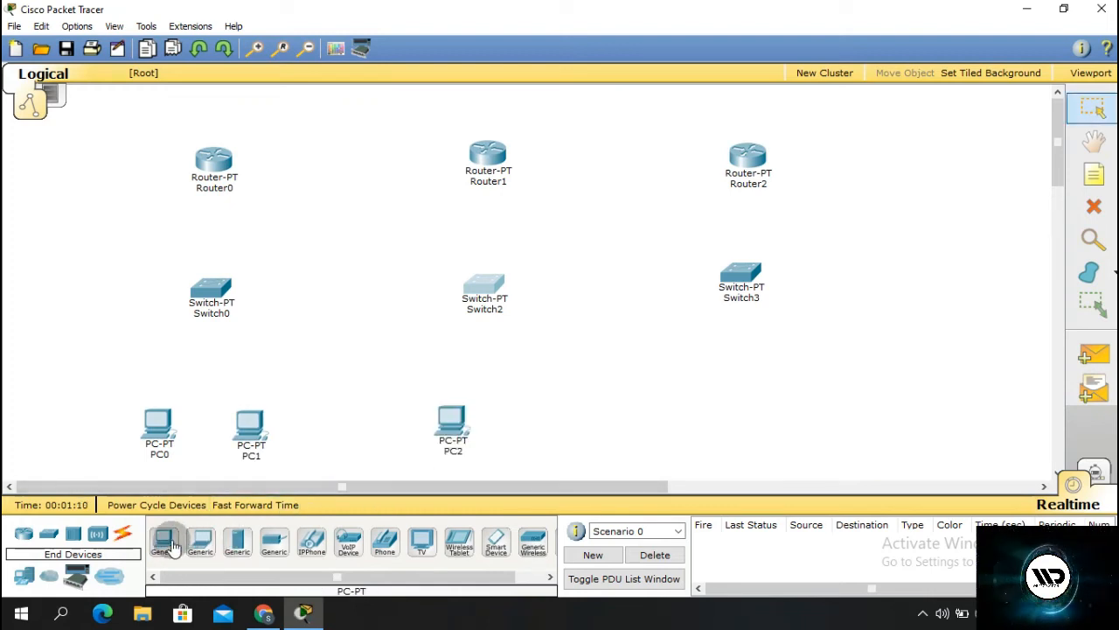
pyautogui.click(517, 427)
pyautogui.click(537, 421)
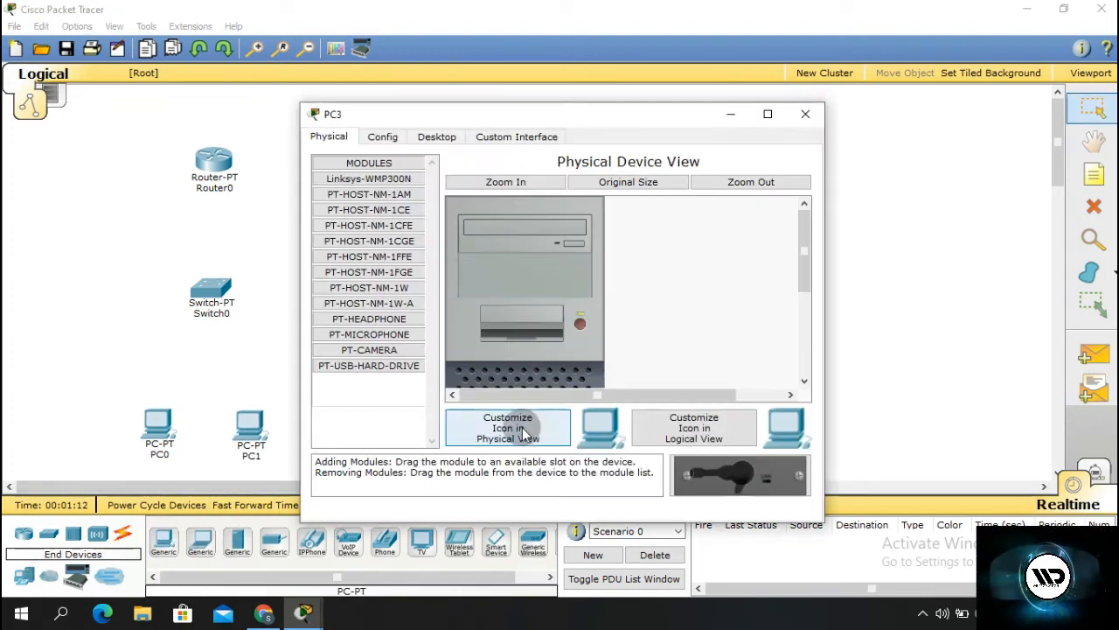
pyautogui.click(769, 113)
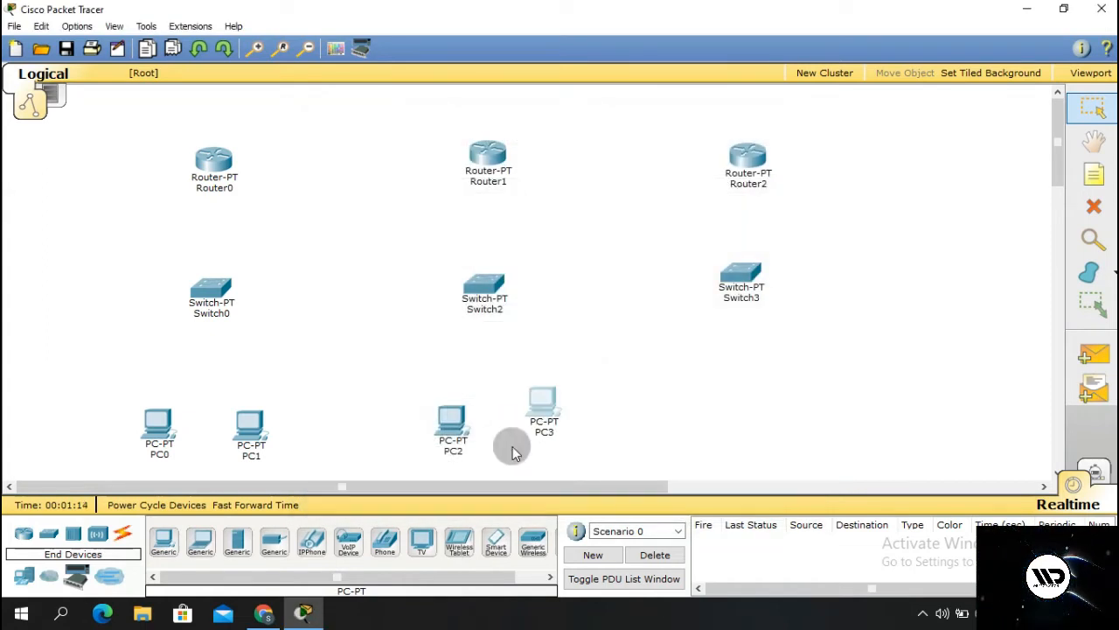
# - Place two PC-PT end devices below Switch3 and straighten the PCs under Switch2 and Switch3
pyautogui.click(164, 540)
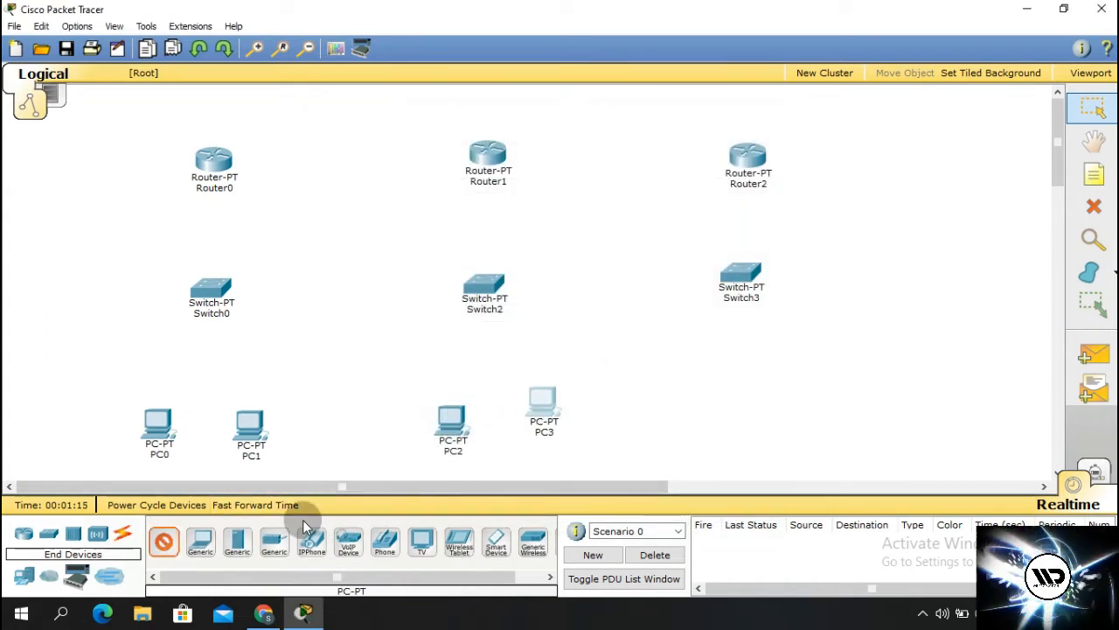
pyautogui.click(691, 408)
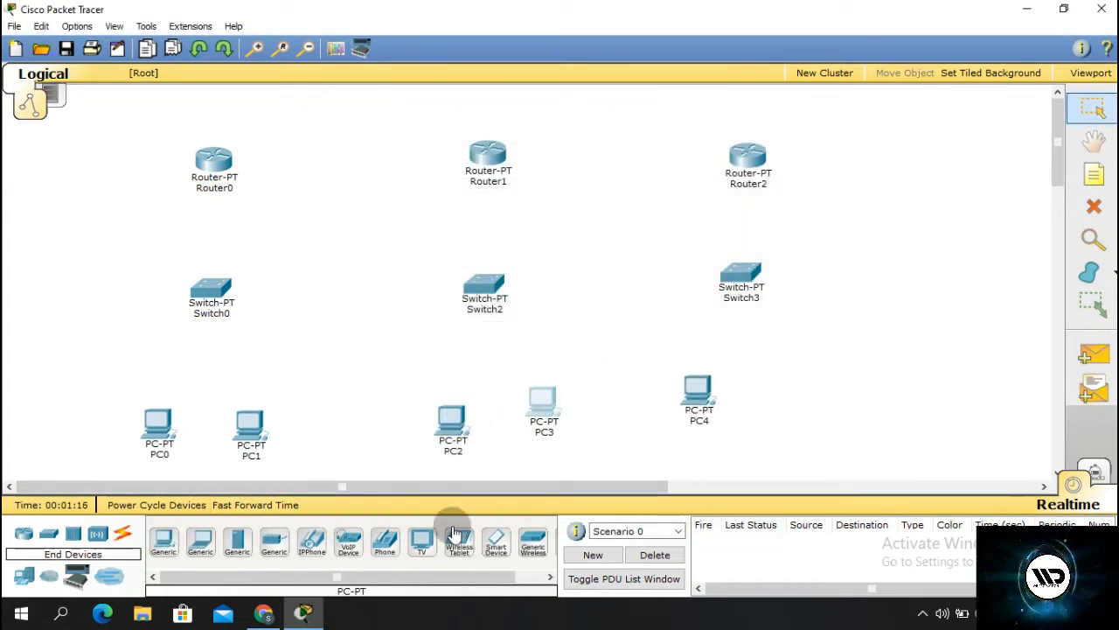
pyautogui.click(167, 542)
pyautogui.click(788, 401)
pyautogui.moveTo(700, 396); pyautogui.dragTo(697, 418)
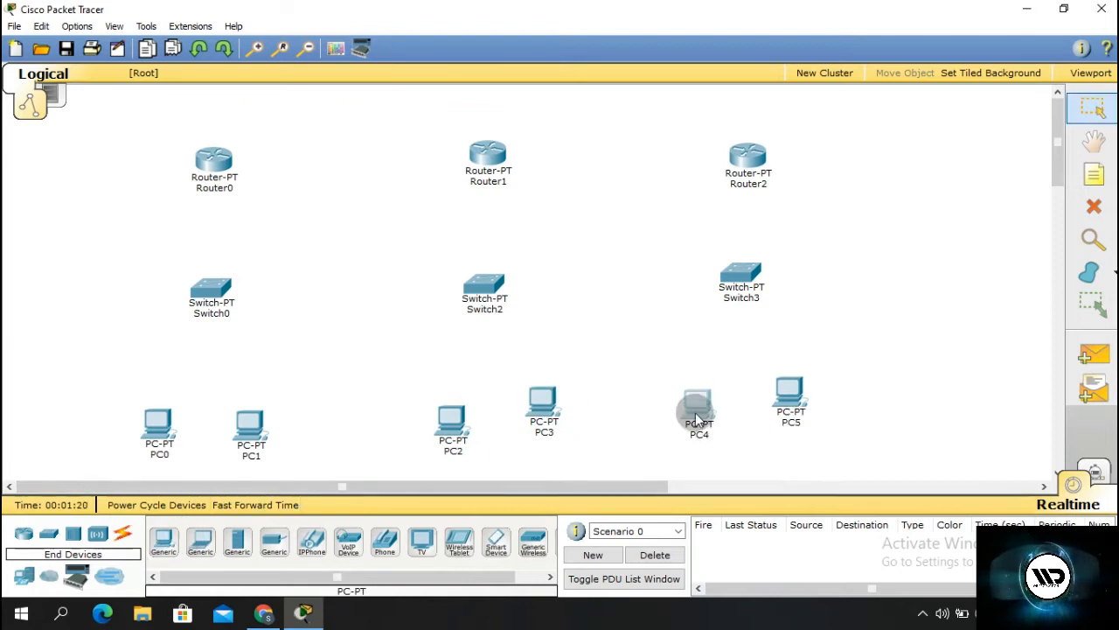
pyautogui.moveTo(793, 396); pyautogui.dragTo(800, 400)
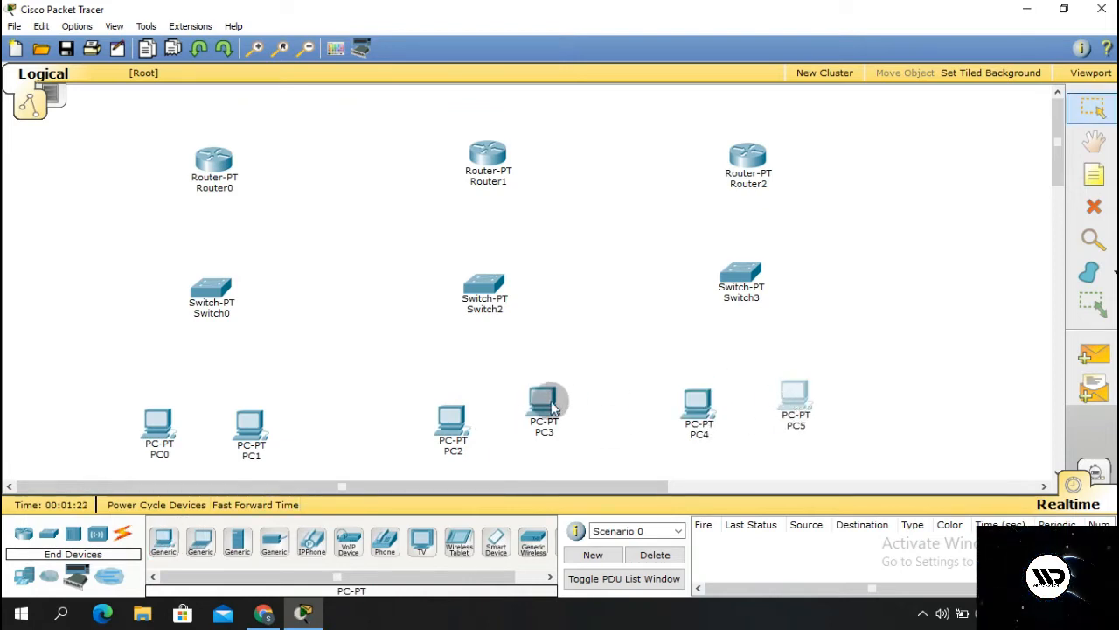
pyautogui.moveTo(452, 421); pyautogui.dragTo(454, 412)
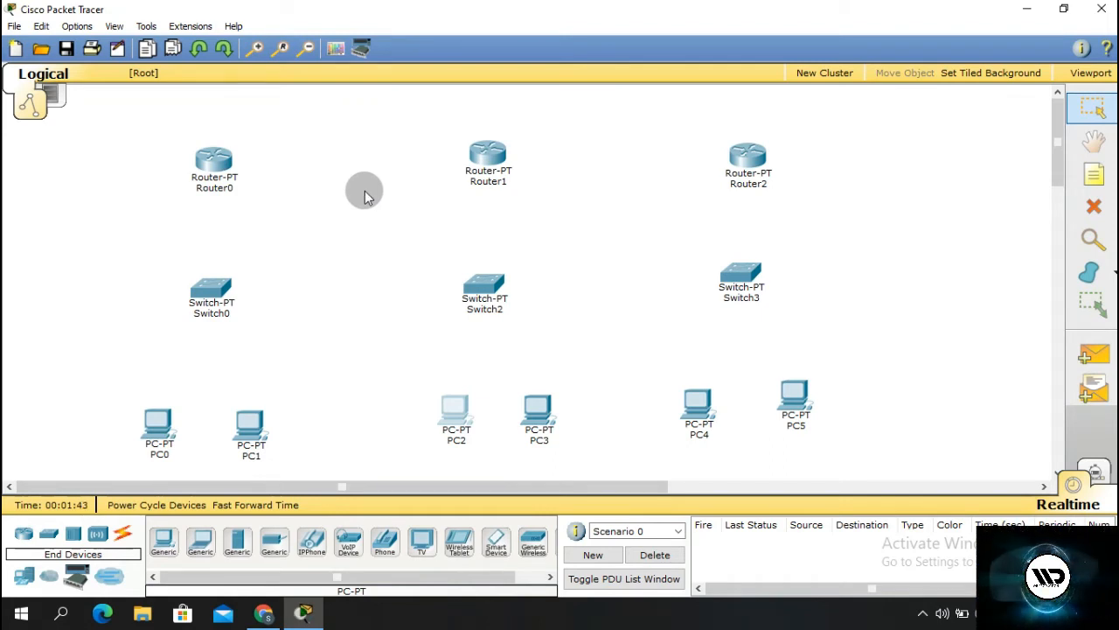
# - Connect Router0's Serial2/0 port to Router1's Serial2/0 port with a Serial DTE cable
pyautogui.click(122, 534)
pyautogui.click(458, 546)
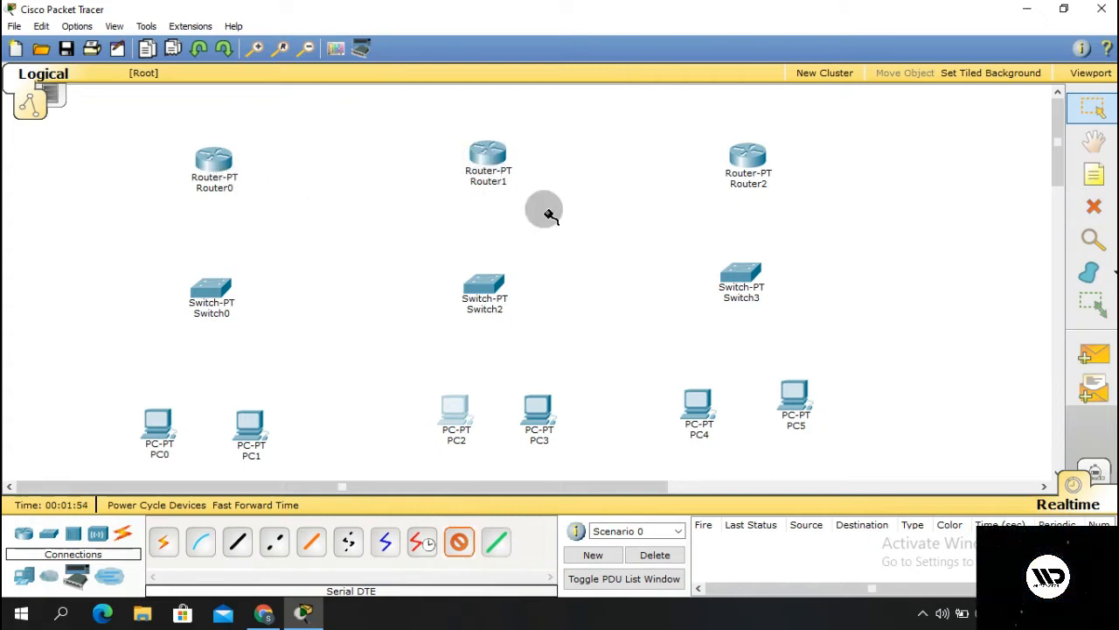
pyautogui.click(215, 166)
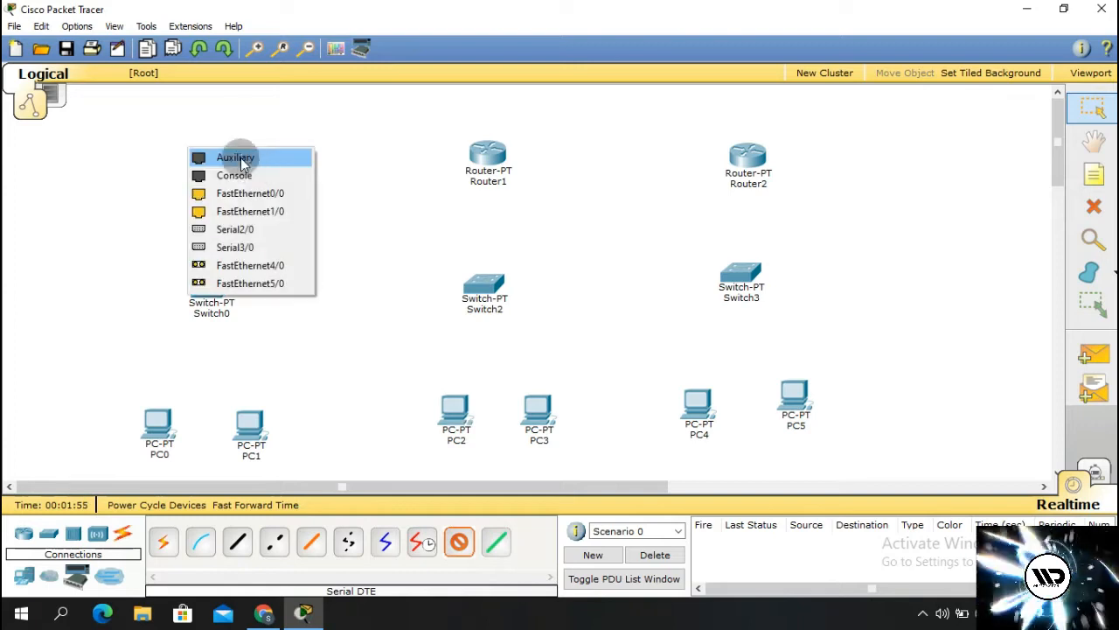
pyautogui.click(246, 230)
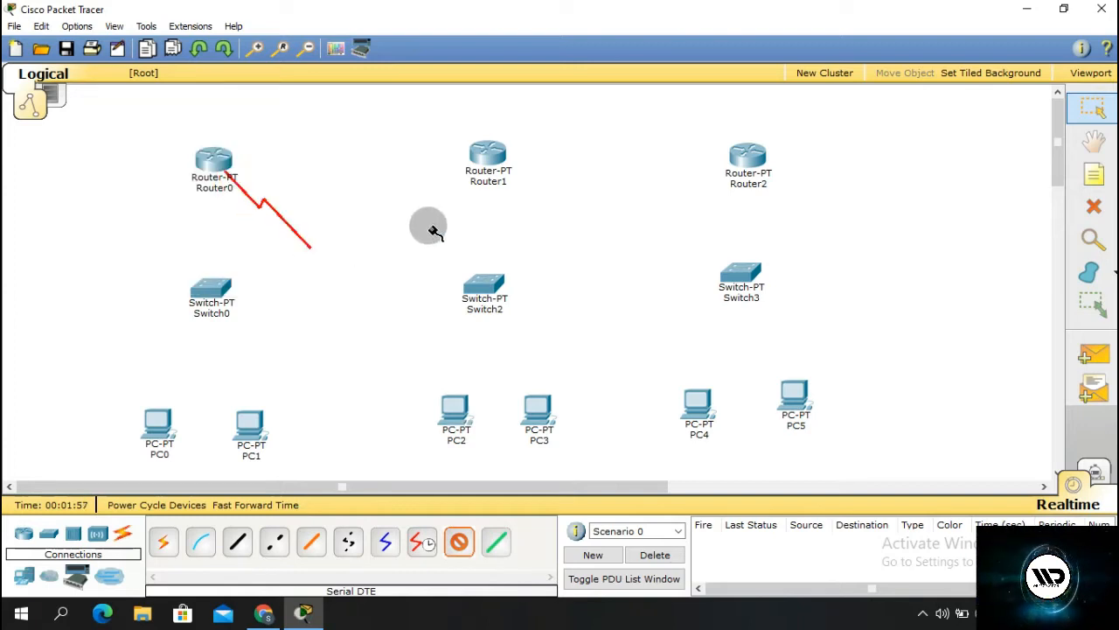
pyautogui.click(480, 160)
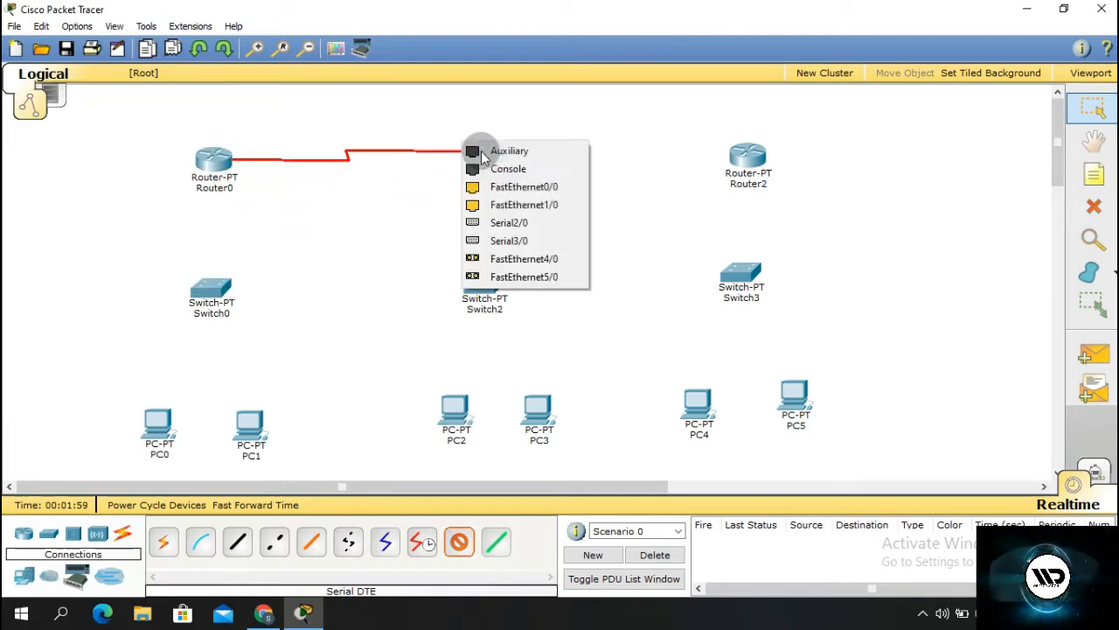
pyautogui.click(506, 223)
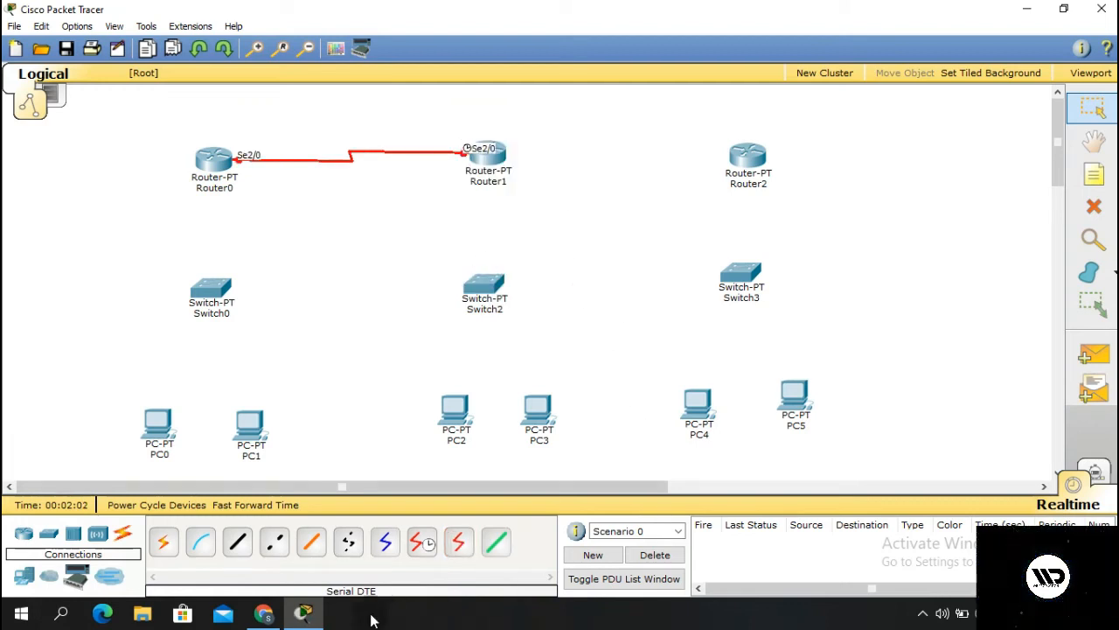
# - Connect Router1's Serial3/0 port to Router2's Serial2/0 port with a Serial DTE cable
pyautogui.click(492, 158)
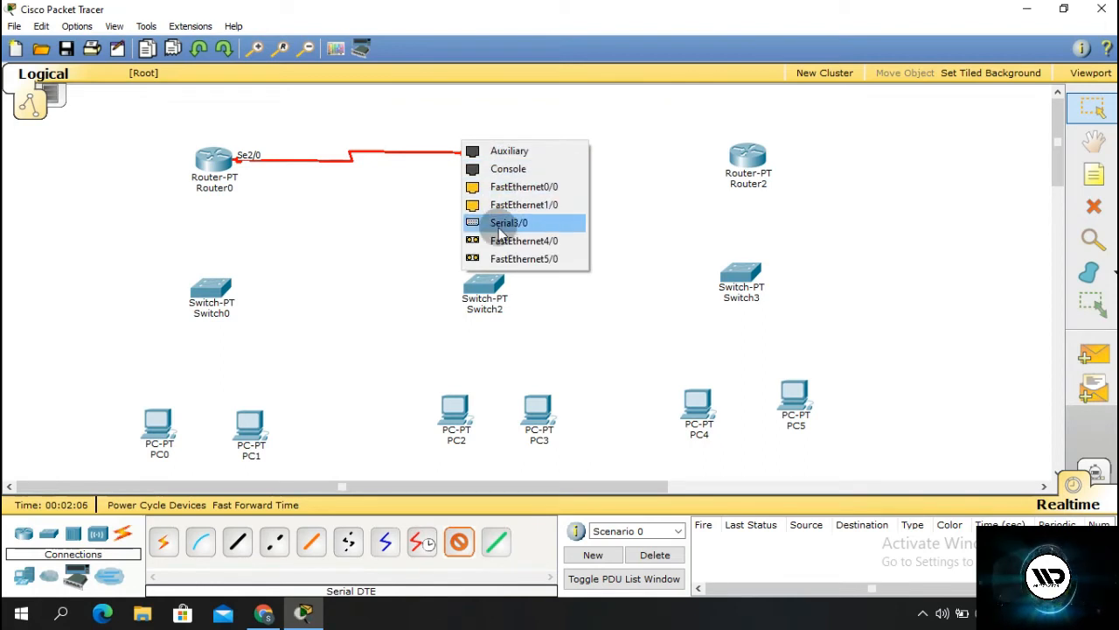
pyautogui.click(514, 224)
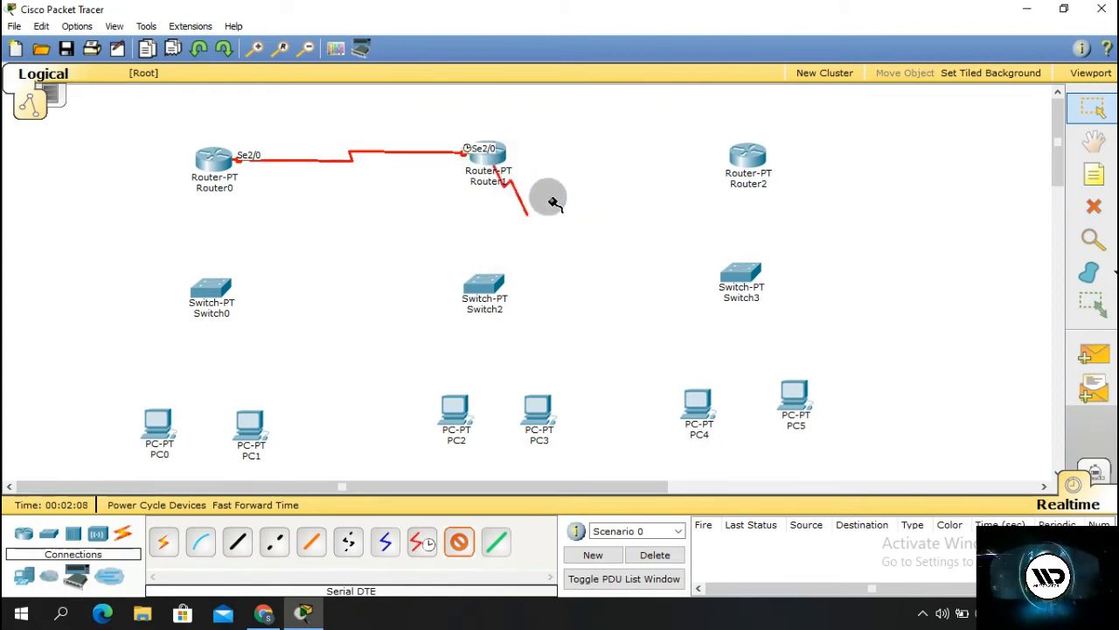
pyautogui.click(748, 156)
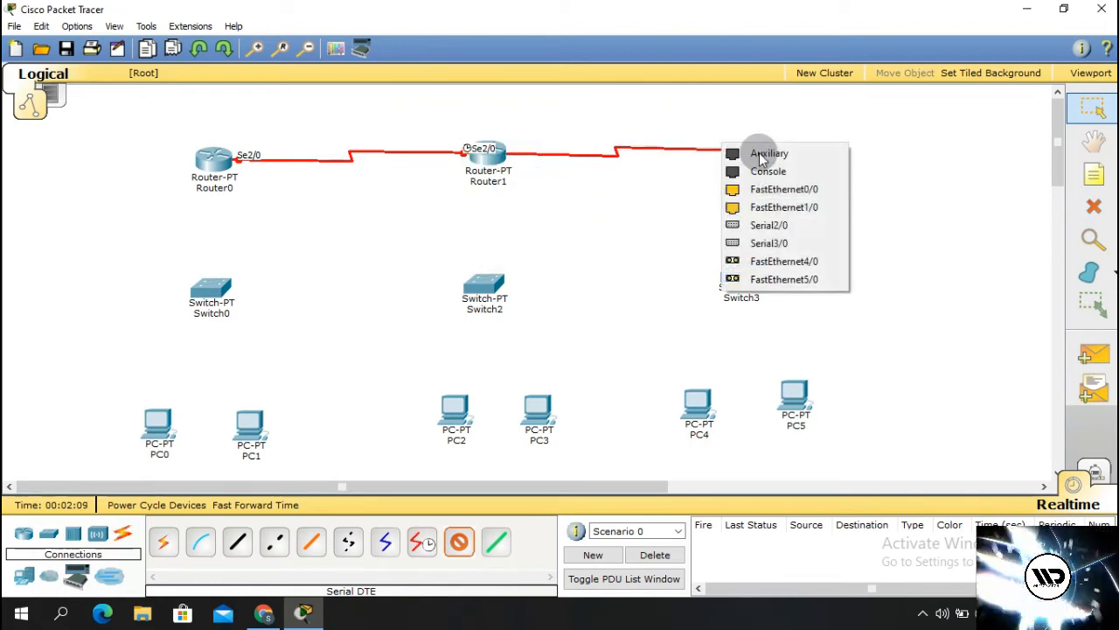
pyautogui.click(768, 225)
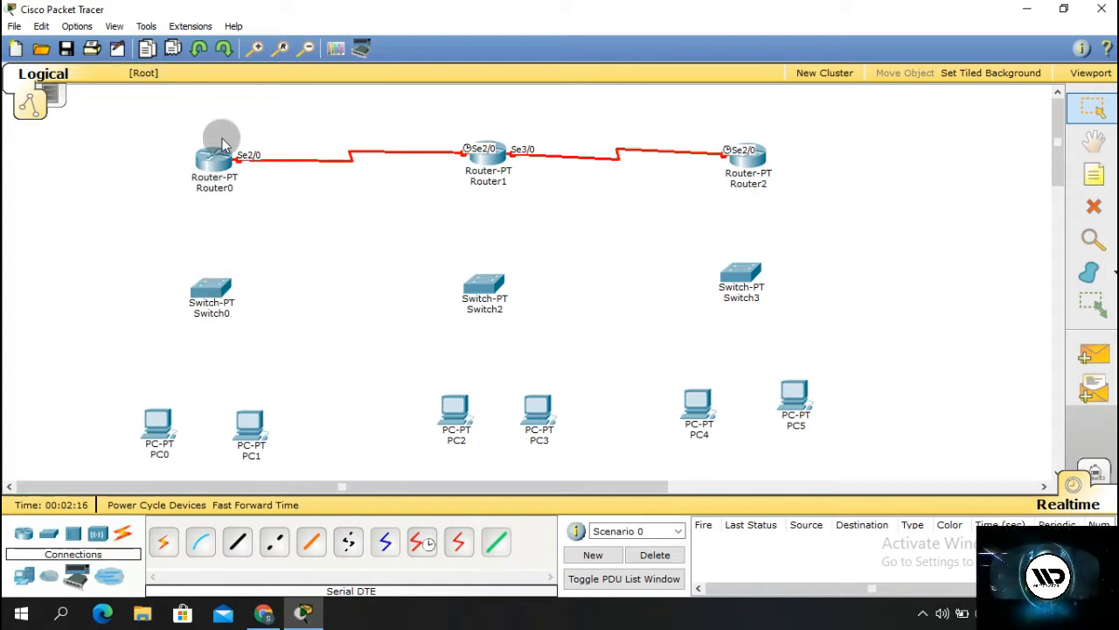
# - Connect Router0's FastEthernet0/0 to Switch0's FastEthernet0/1 with a Copper Straight-Through cable
pyautogui.click(245, 544)
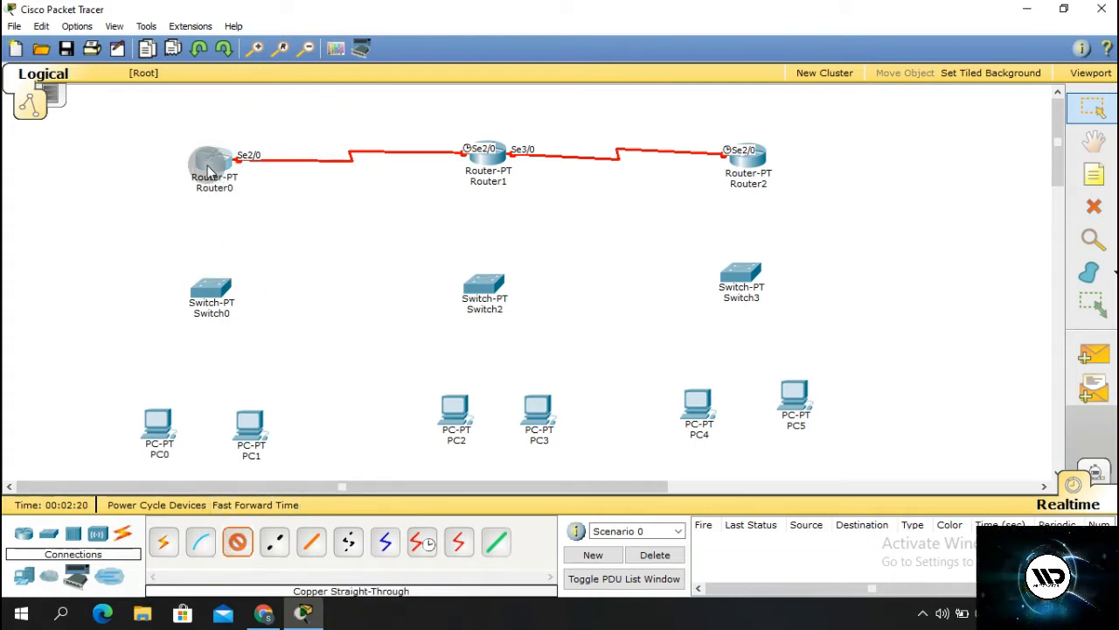
pyautogui.click(210, 168)
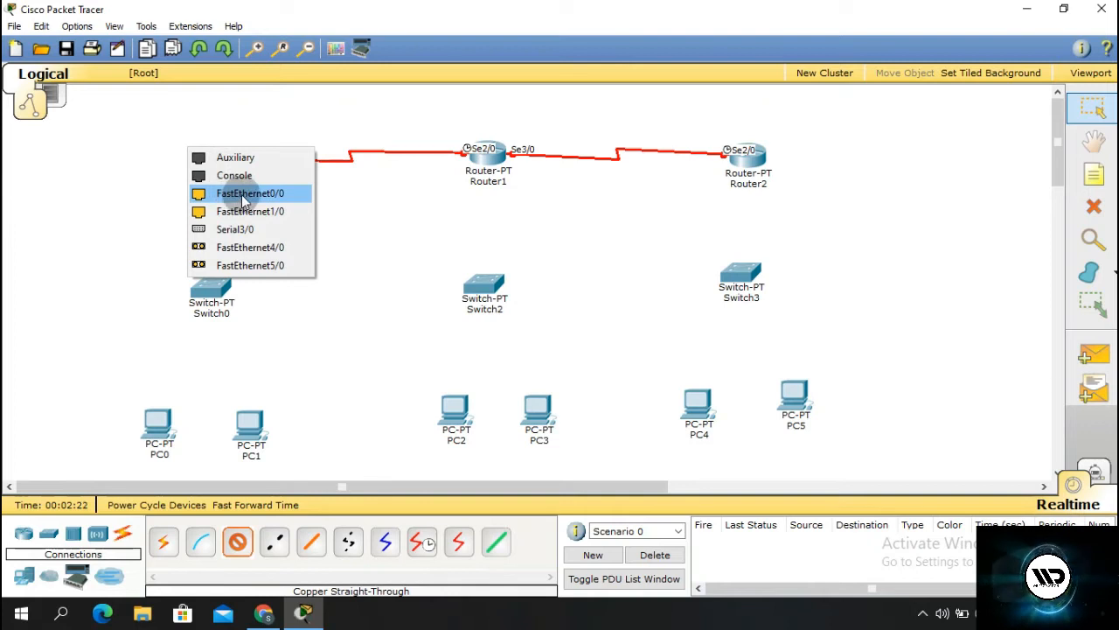
pyautogui.click(245, 200)
pyautogui.click(211, 280)
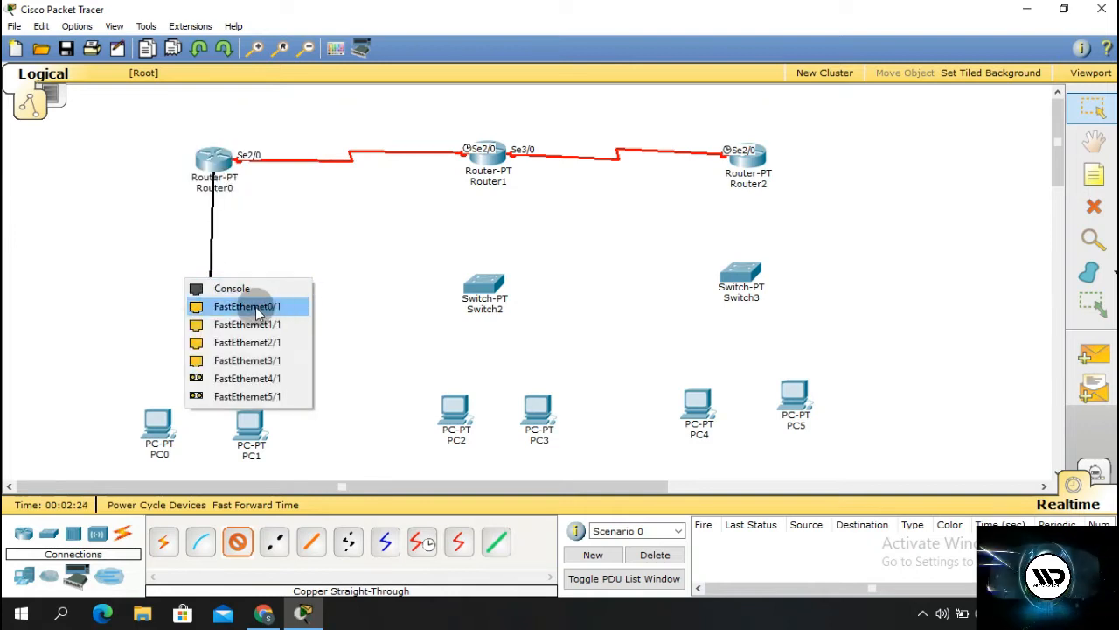
pyautogui.click(256, 312)
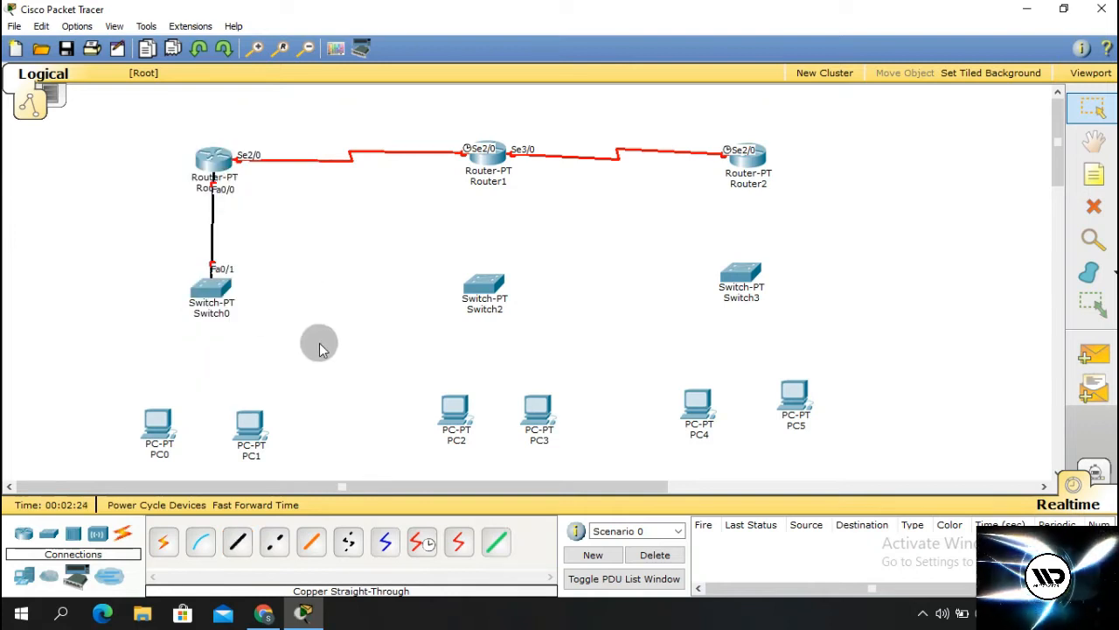
# - Connect Router1's FastEthernet0/0 to Switch2's FastEthernet0/1 with a Copper Straight-Through cable
pyautogui.click(497, 169)
pyautogui.click(515, 188)
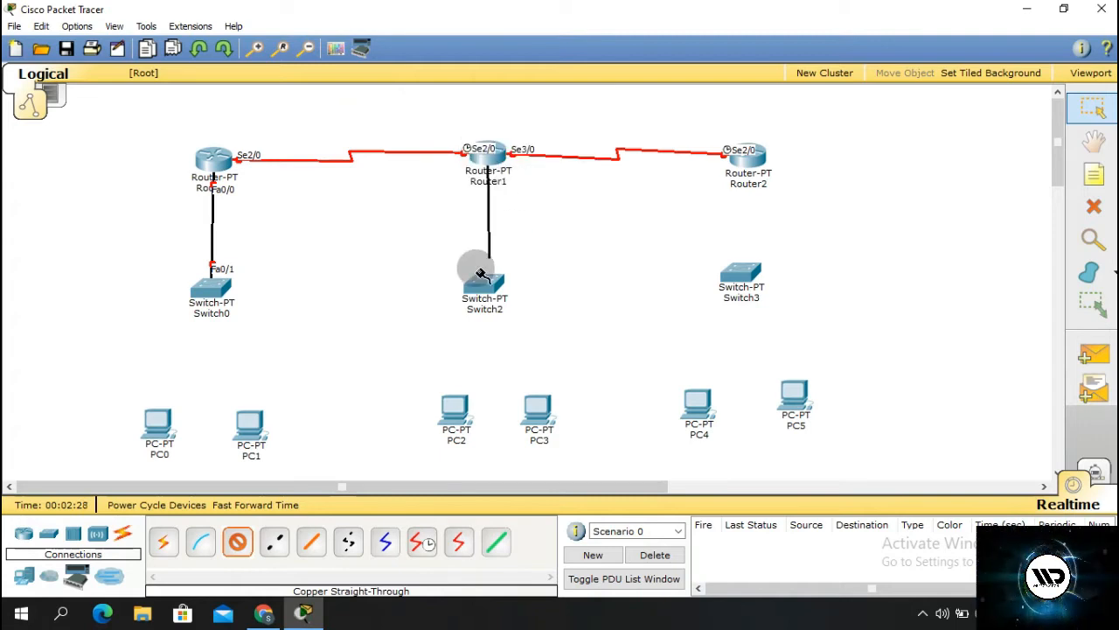
pyautogui.click(490, 285)
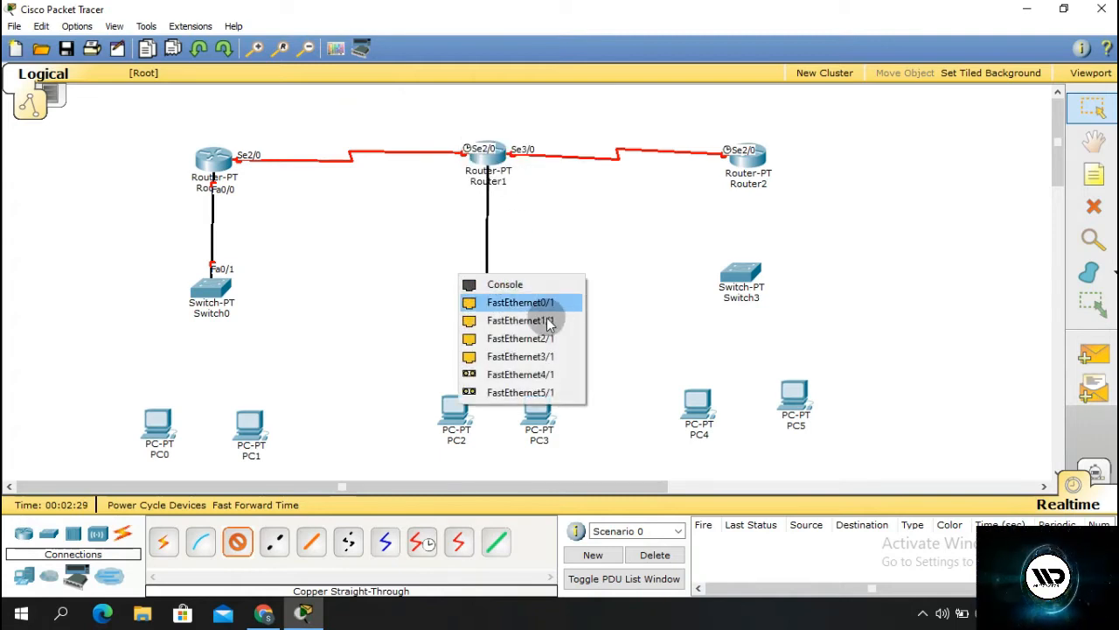
pyautogui.click(503, 302)
# - Connect Router2's FastEthernet0/0 to Switch3's FastEthernet0/1 with a Copper Straight-Through cable and align Switch3 directly beneath Router2
pyautogui.click(241, 550)
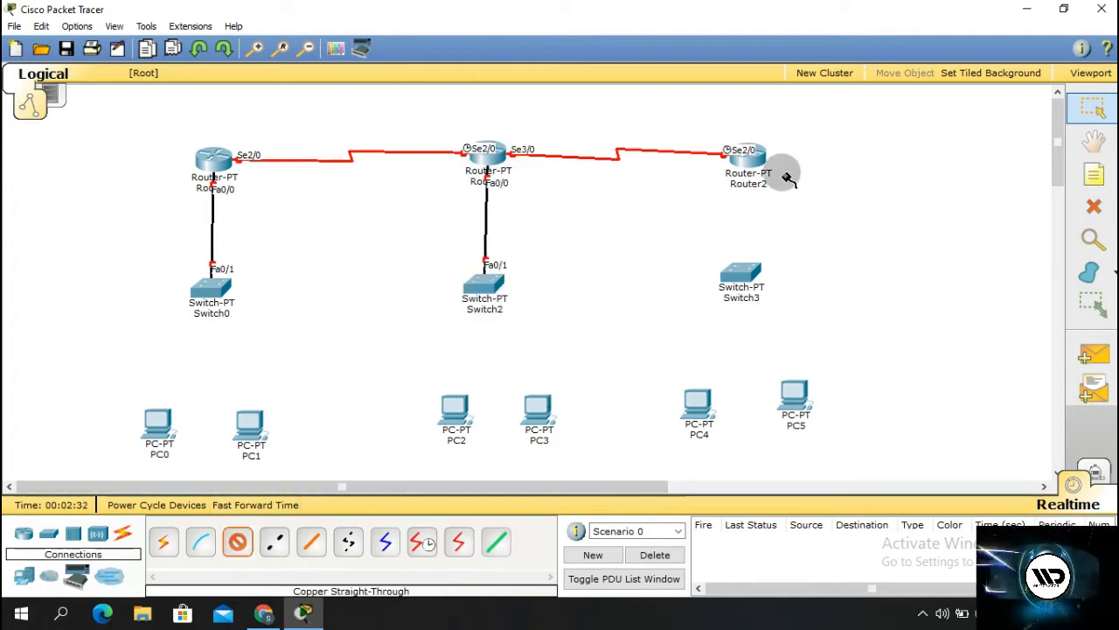
pyautogui.click(744, 155)
pyautogui.click(760, 201)
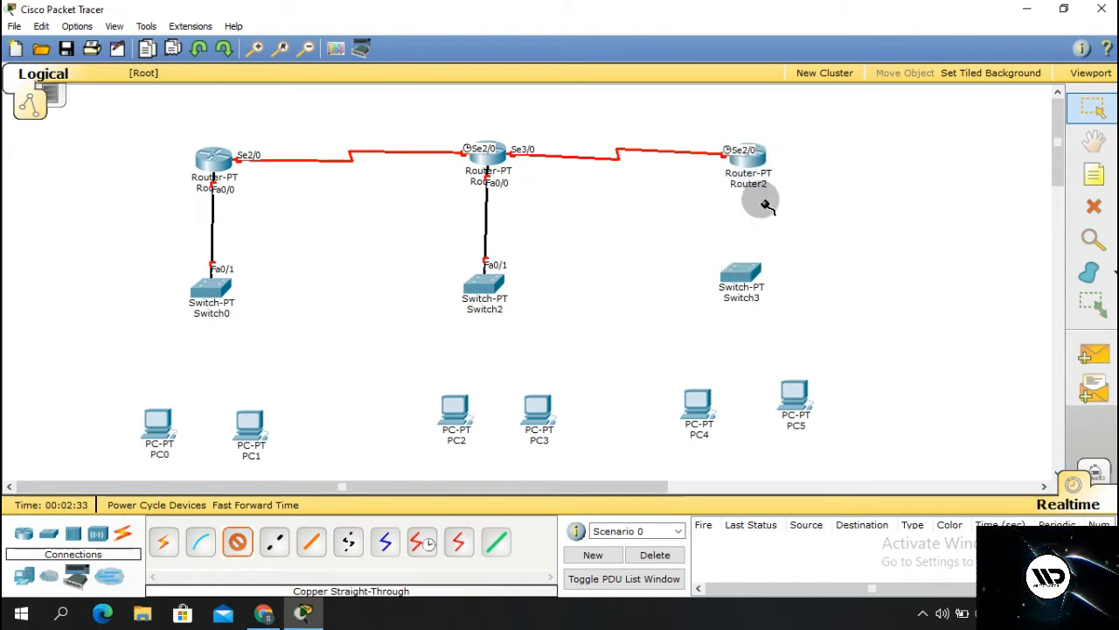
pyautogui.click(742, 271)
pyautogui.click(766, 290)
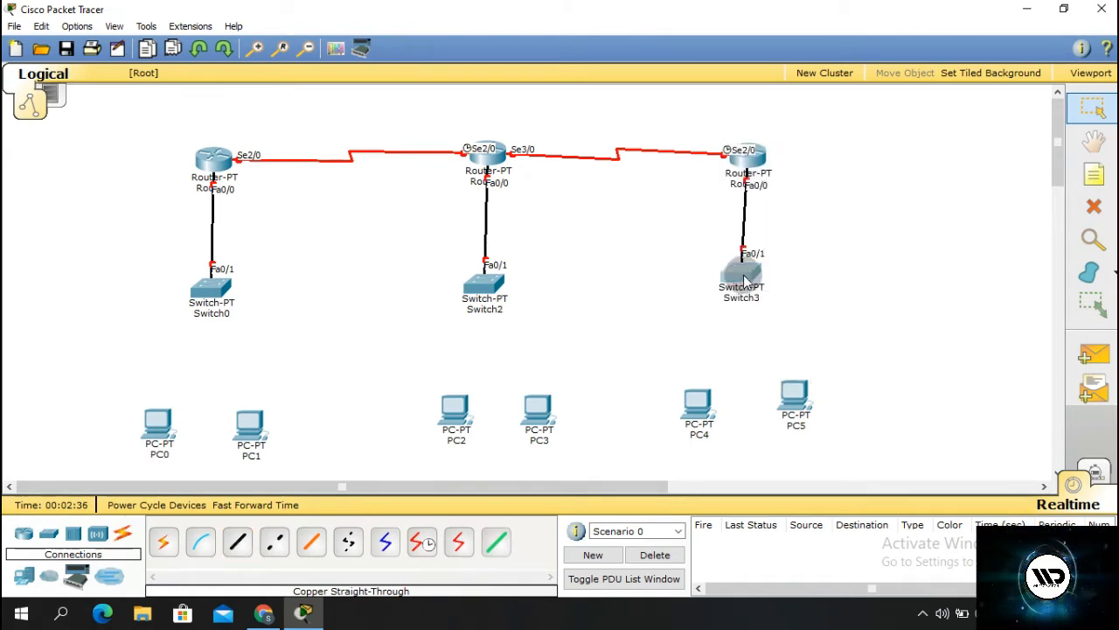
pyautogui.moveTo(743, 277); pyautogui.dragTo(749, 274)
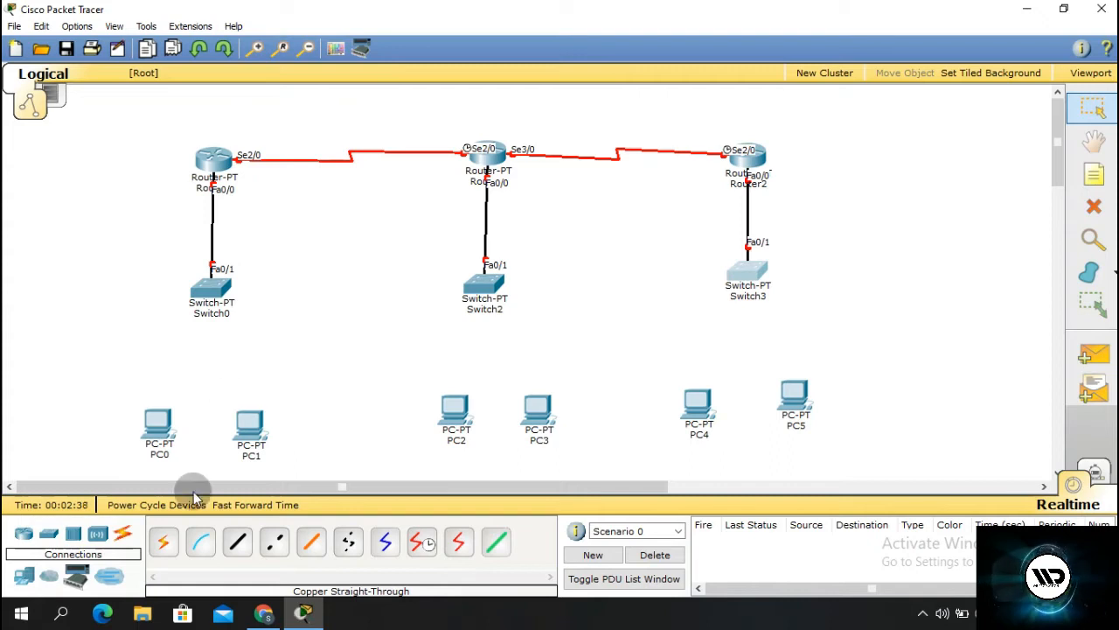
# - Connect Switch0's FastEthernet1/1 to PC0's FastEthernet0 with a Copper Straight-Through cable
pyautogui.click(236, 544)
pyautogui.click(215, 298)
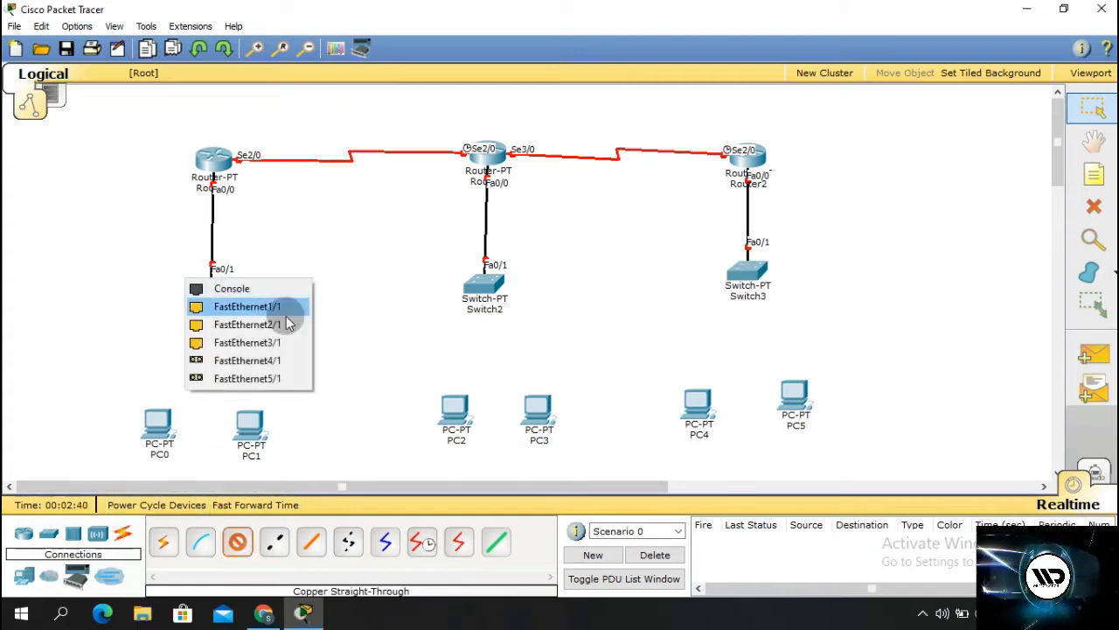
pyautogui.click(284, 308)
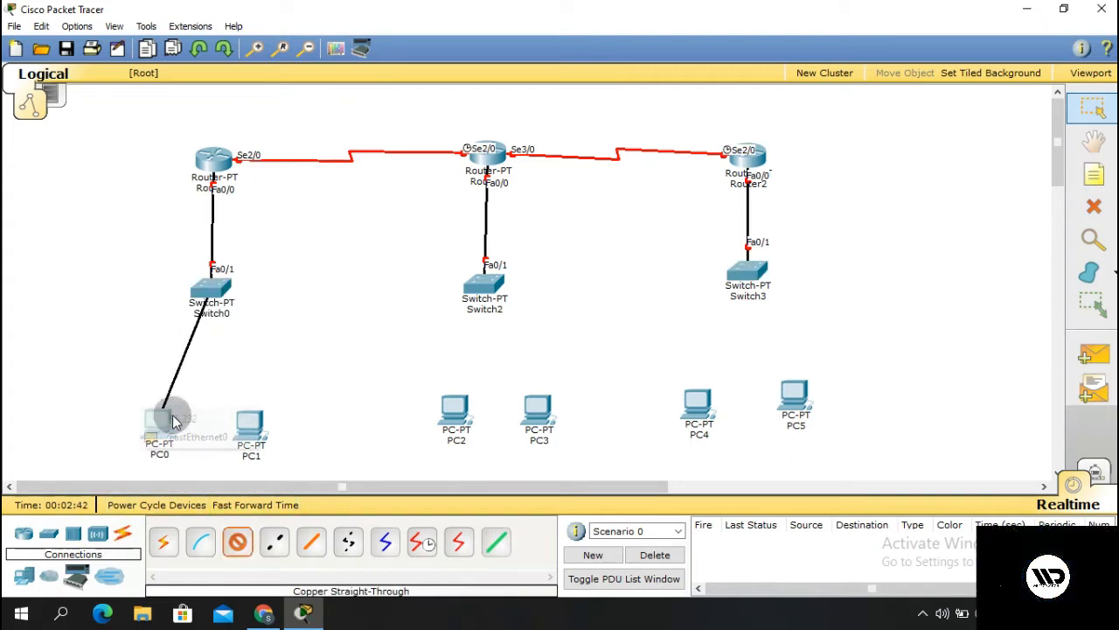
pyautogui.click(162, 413)
pyautogui.click(187, 430)
# - Connect Switch0's FastEthernet2/1 to PC1's FastEthernet0 with a Copper Straight-Through cable
pyautogui.click(238, 546)
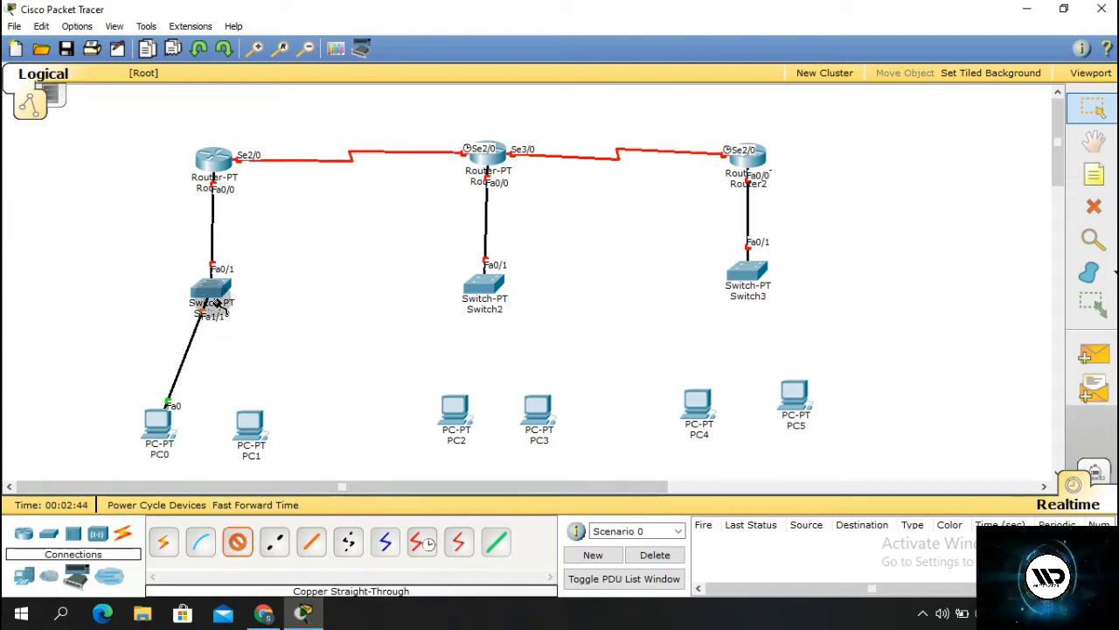
pyautogui.click(210, 292)
pyautogui.click(234, 307)
pyautogui.click(251, 411)
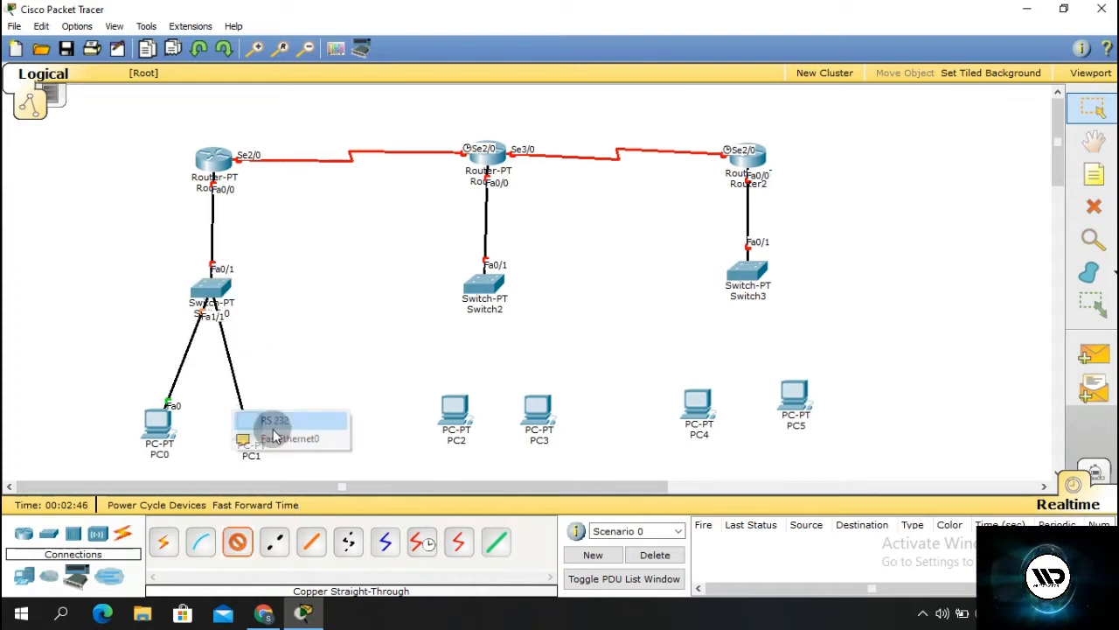
pyautogui.click(270, 436)
# - Connect Switch2's FastEthernet1/1 to PC2's FastEthernet0 with a Copper Straight-Through cable
pyautogui.click(237, 541)
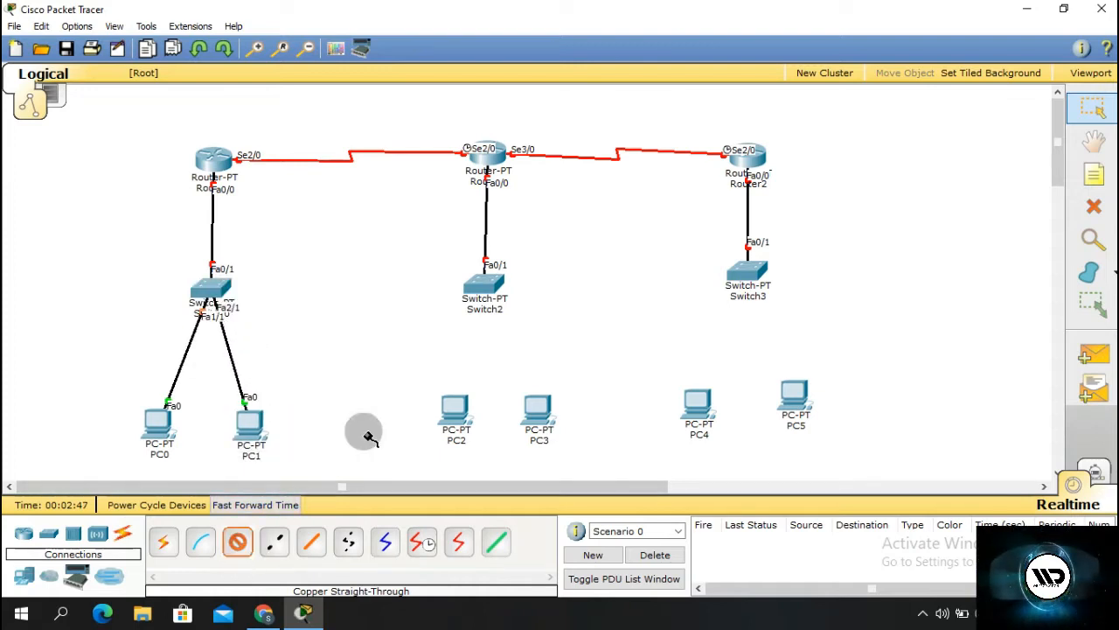
pyautogui.click(481, 287)
pyautogui.click(518, 302)
pyautogui.click(454, 416)
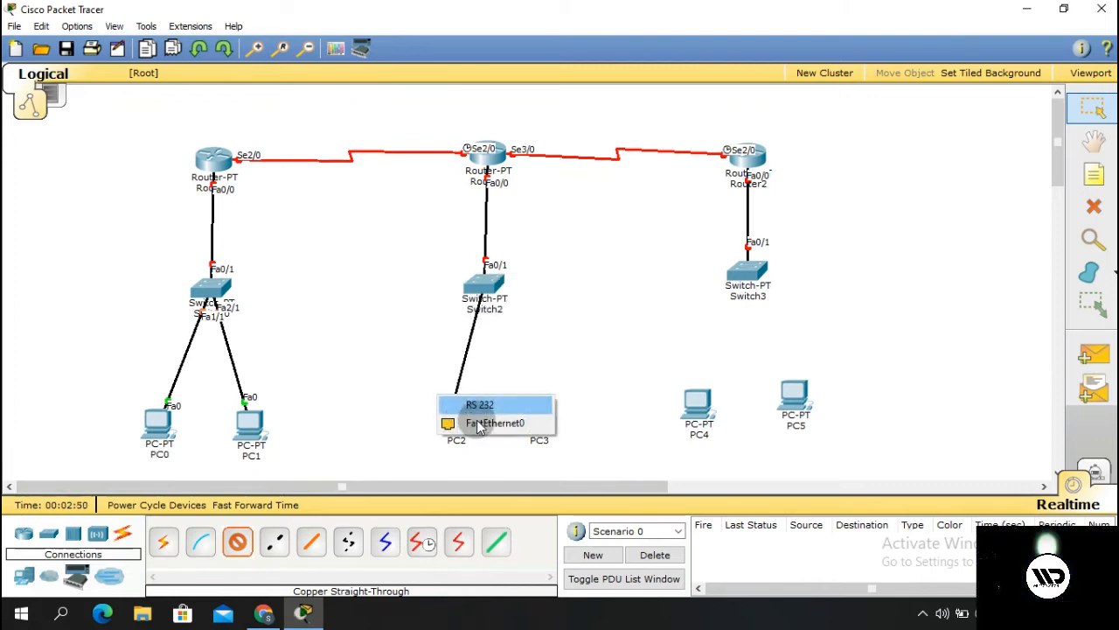
pyautogui.click(489, 422)
# - Connect Switch2's FastEthernet2/1 to PC3's FastEthernet0 with a Copper Straight-Through cable
pyautogui.click(237, 541)
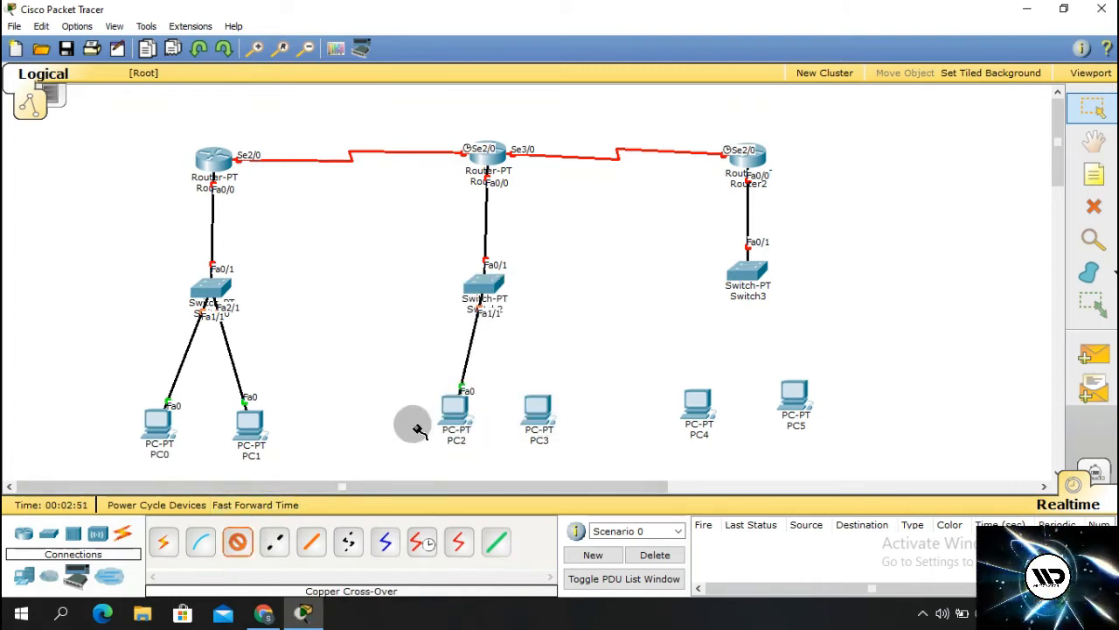
pyautogui.click(491, 276)
pyautogui.click(521, 304)
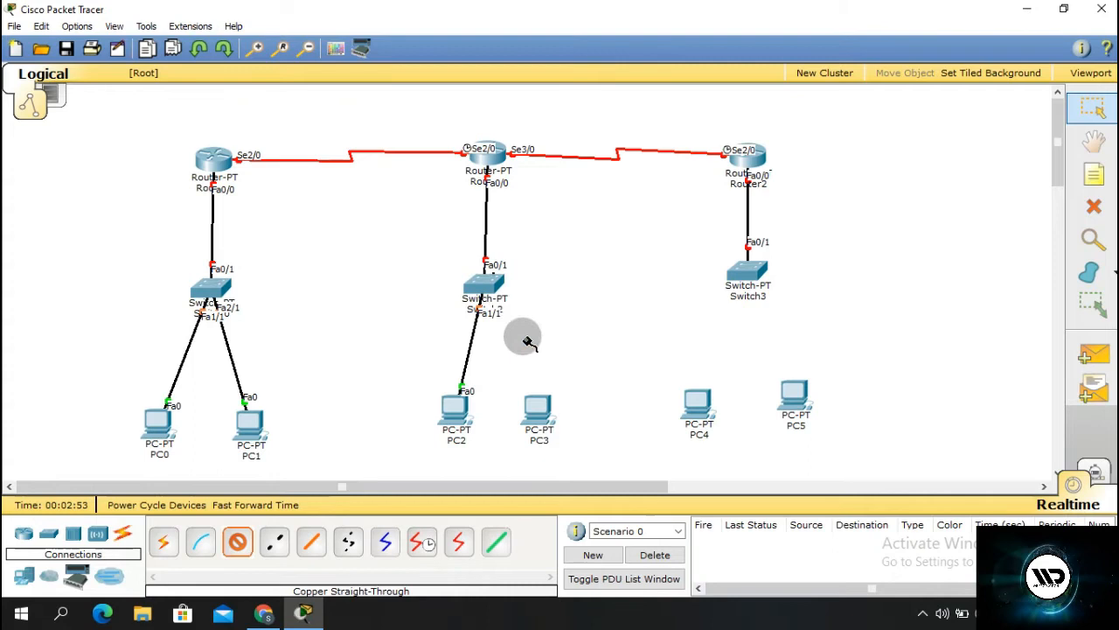
pyautogui.click(530, 405)
pyautogui.click(570, 422)
# - Connect Switch3's FastEthernet1/1 to PC4's FastEthernet0 with a Copper Straight-Through cable
pyautogui.click(237, 541)
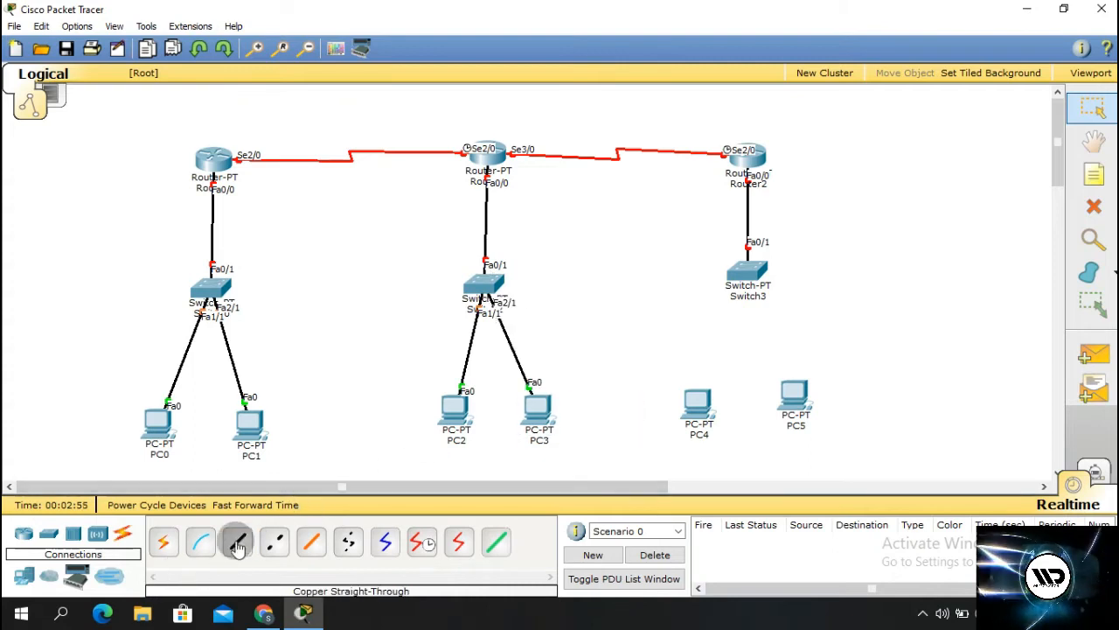
pyautogui.click(746, 278)
pyautogui.click(757, 289)
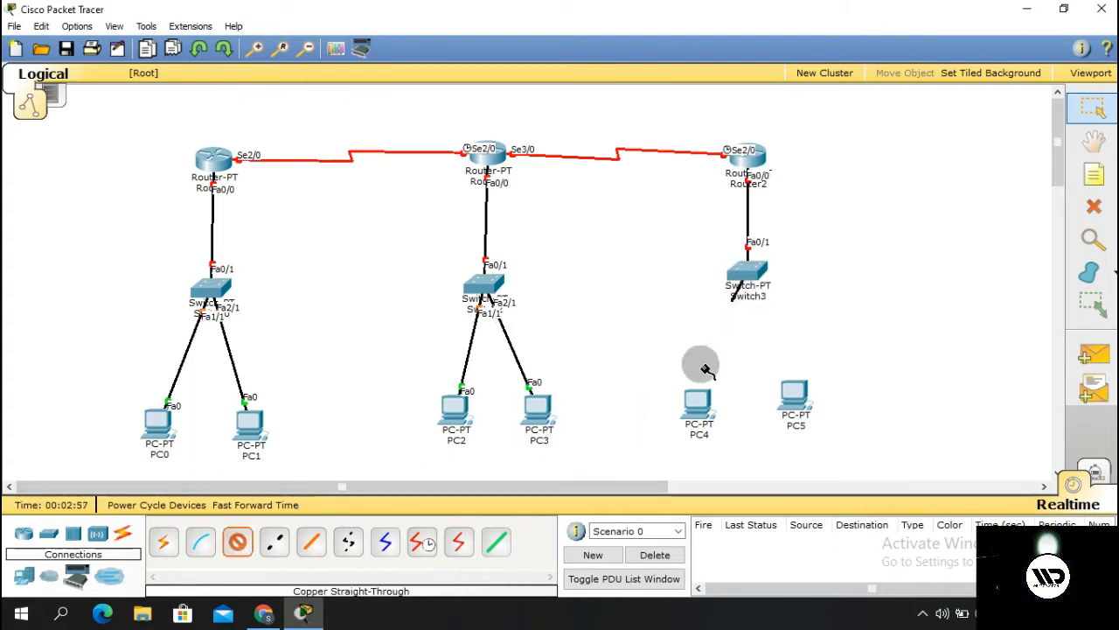
pyautogui.click(697, 402)
pyautogui.click(730, 415)
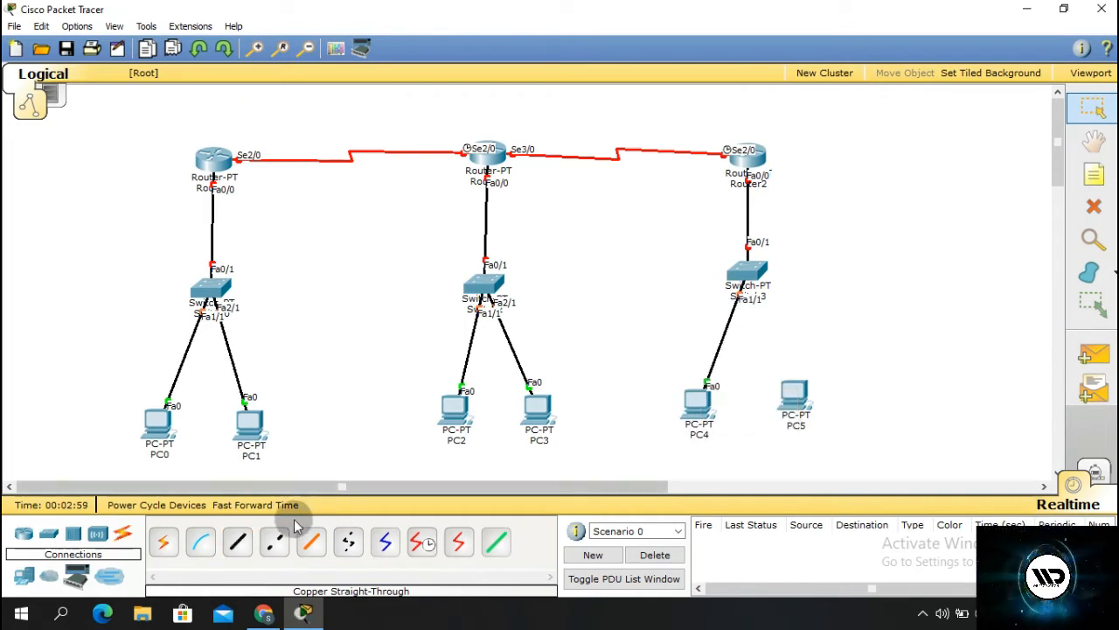
# - Connect Switch3's FastEthernet2/1 to PC5's FastEthernet0 with a Copper Straight-Through cable
pyautogui.click(237, 540)
pyautogui.click(757, 273)
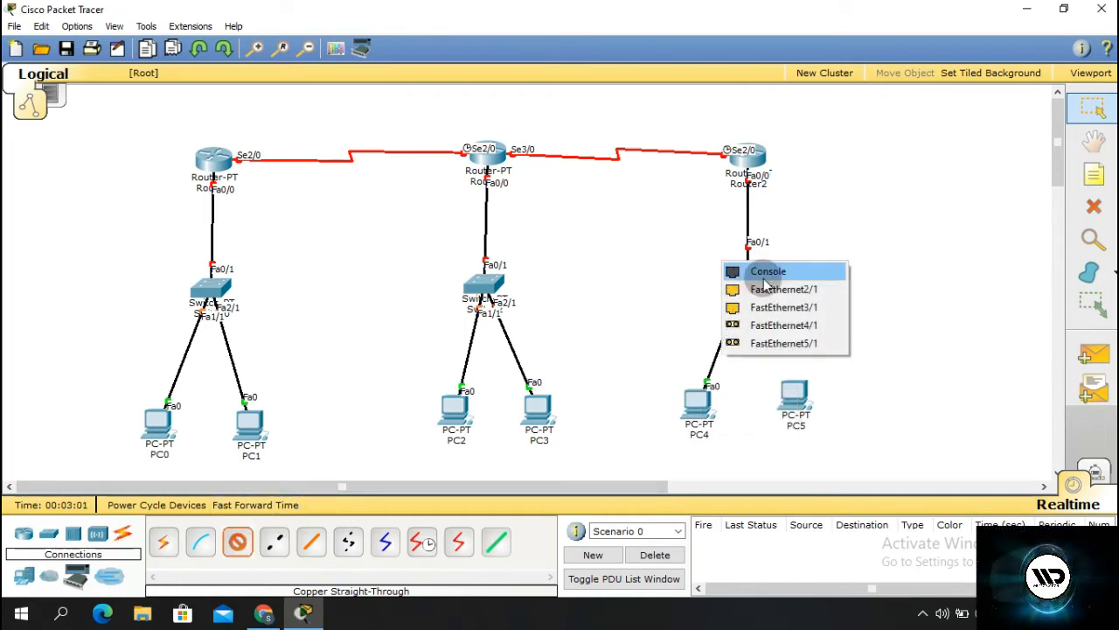
pyautogui.click(755, 290)
pyautogui.click(798, 397)
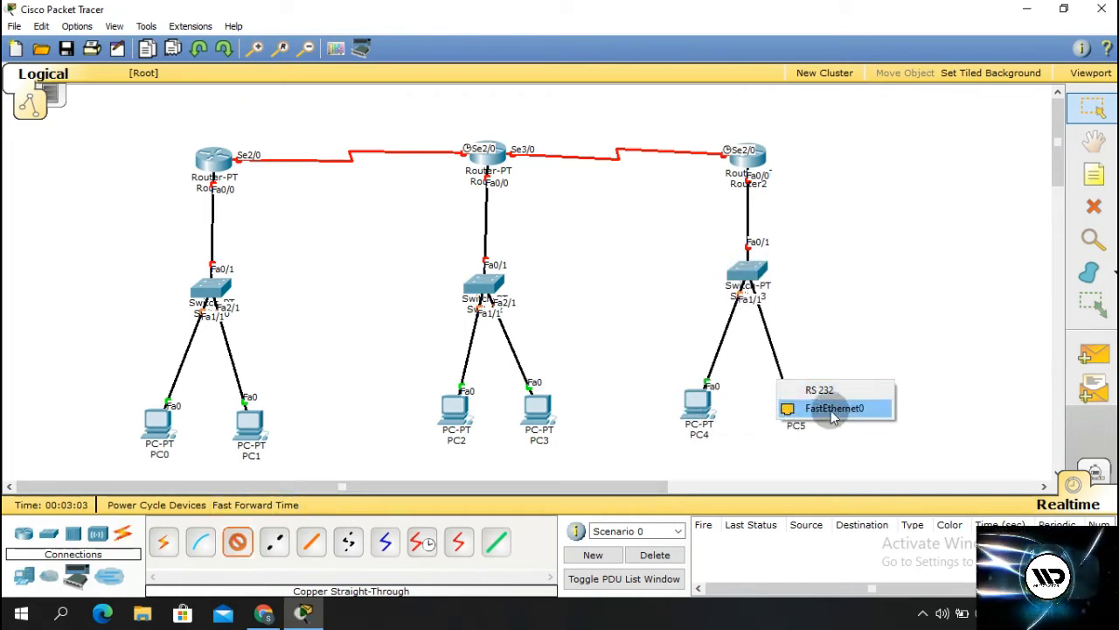
pyautogui.click(822, 408)
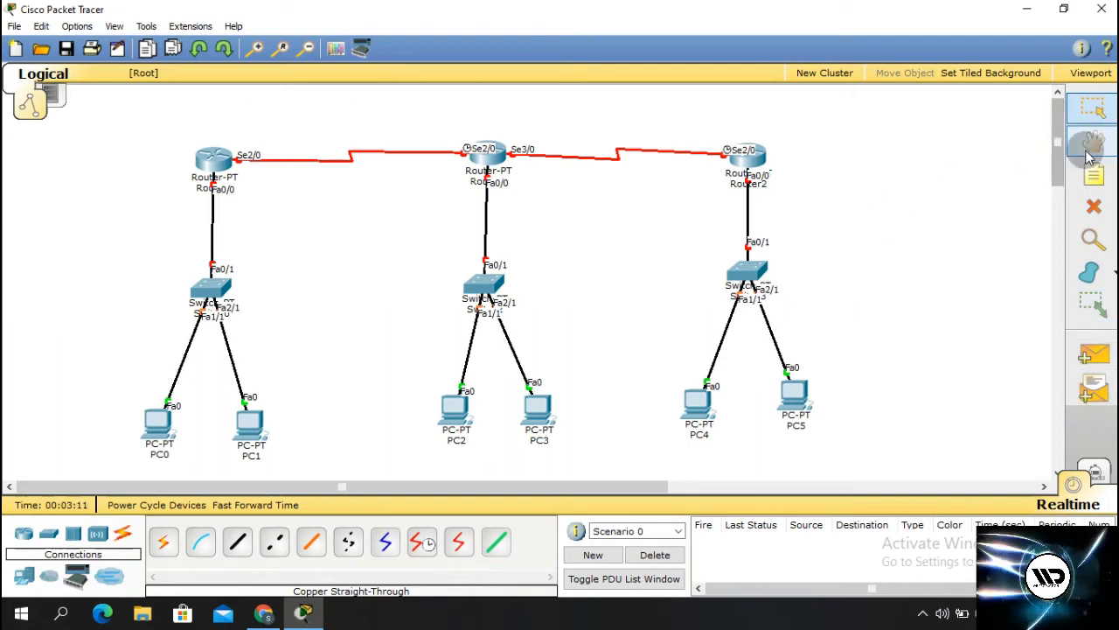
# - Place a note reading 202.134.0.1 above the router at the Se2/0 end of the first serial link
pyautogui.click(1094, 206)
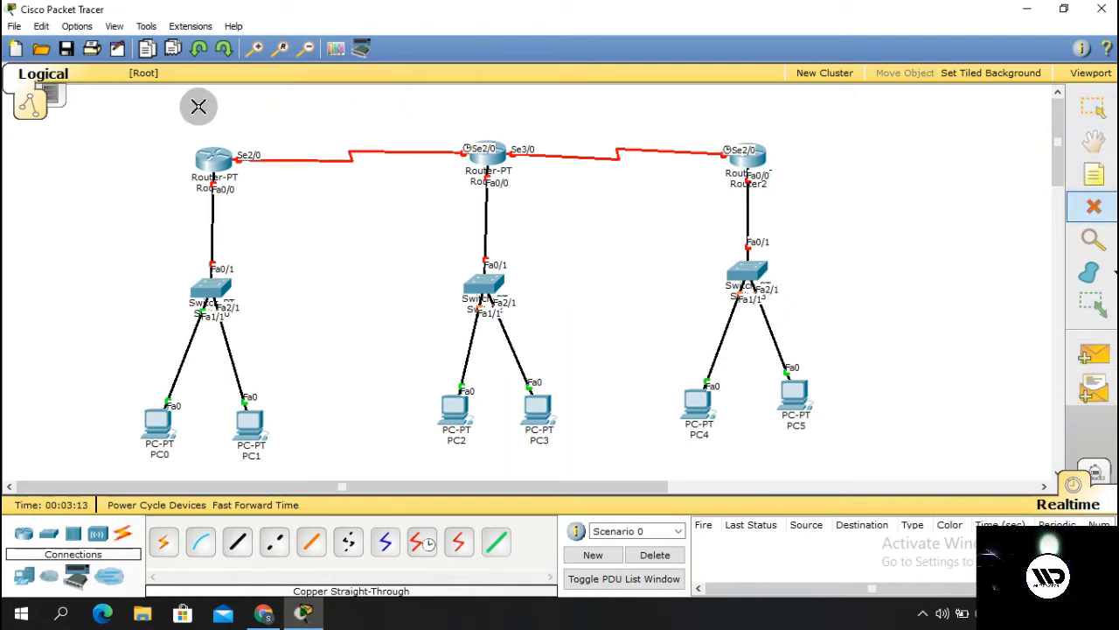
pyautogui.click(1094, 174)
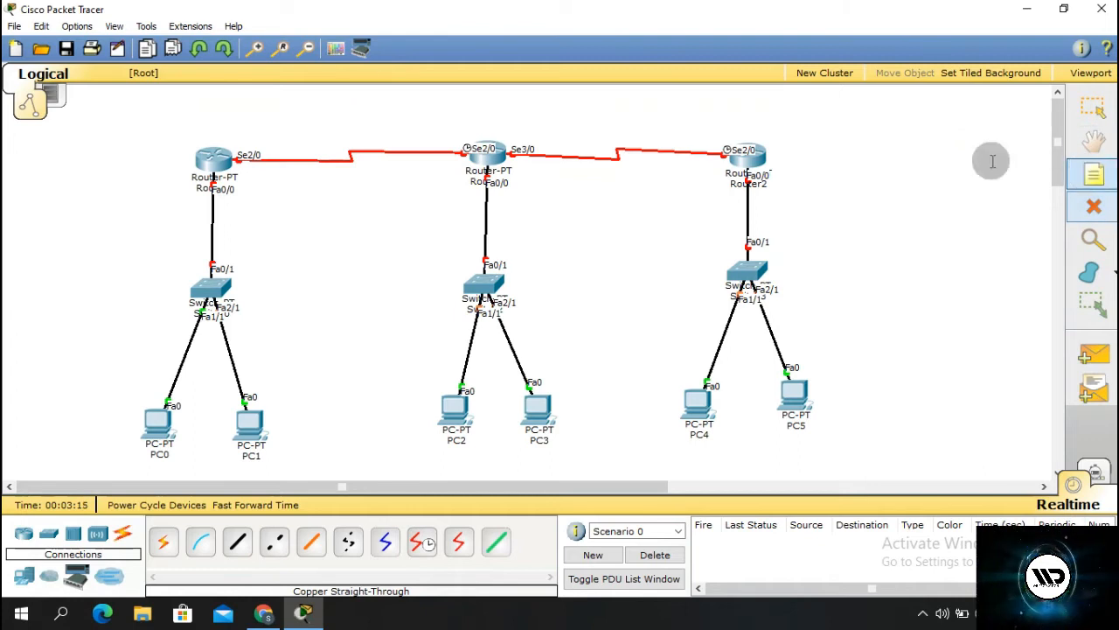
pyautogui.click(181, 122)
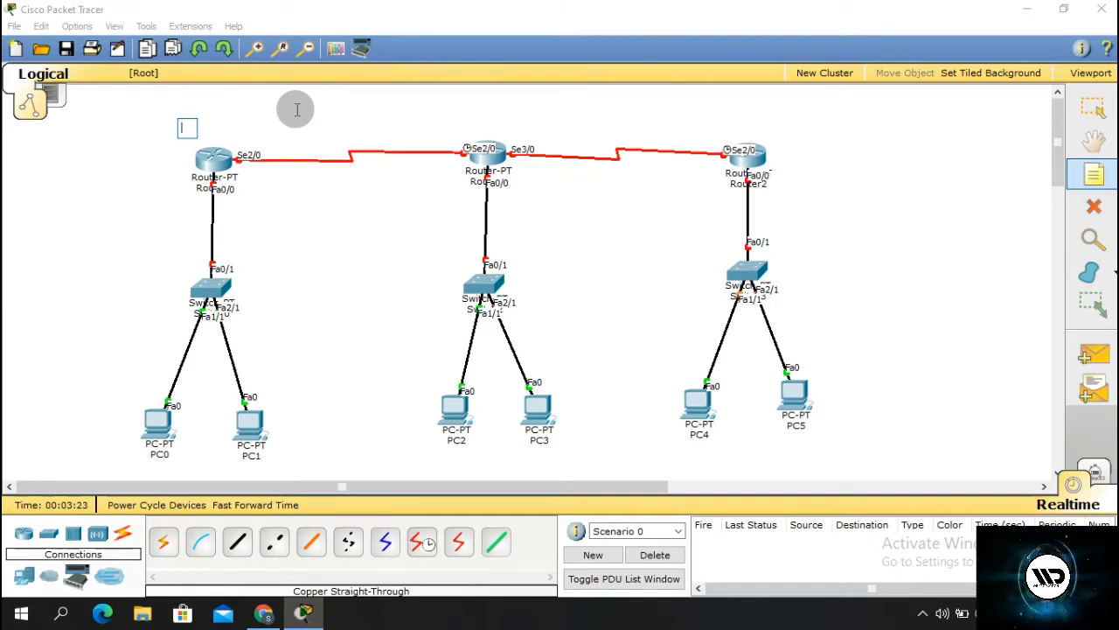
pyautogui.write('202.134.0.1')
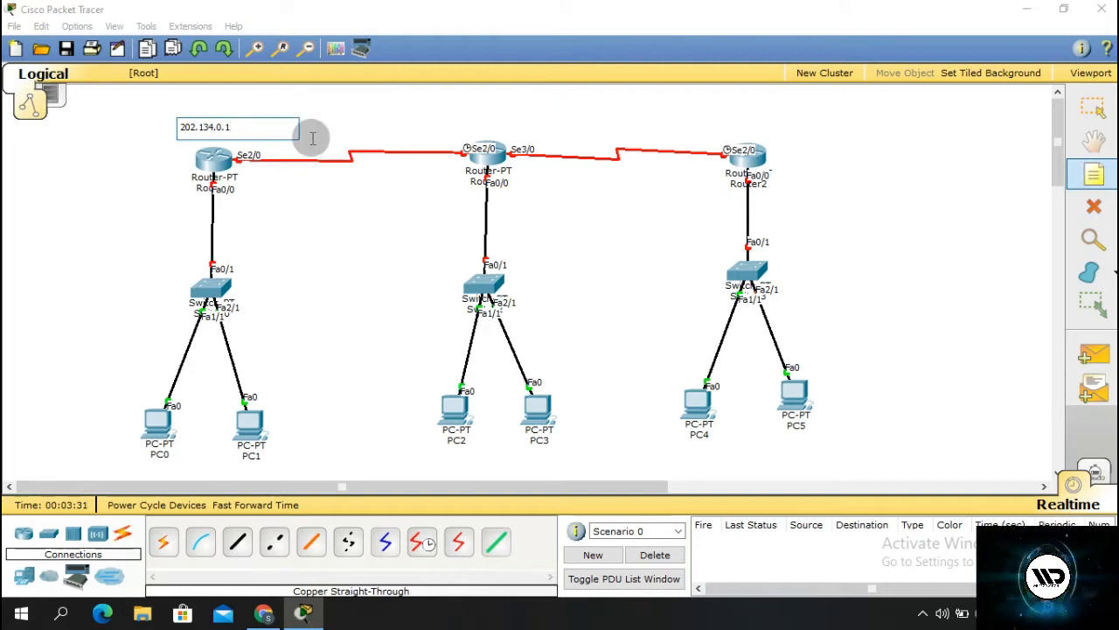
# - Place a note reading 202.134.0.2 above the middle router's Se2/0 interface
pyautogui.click(1107, 177)
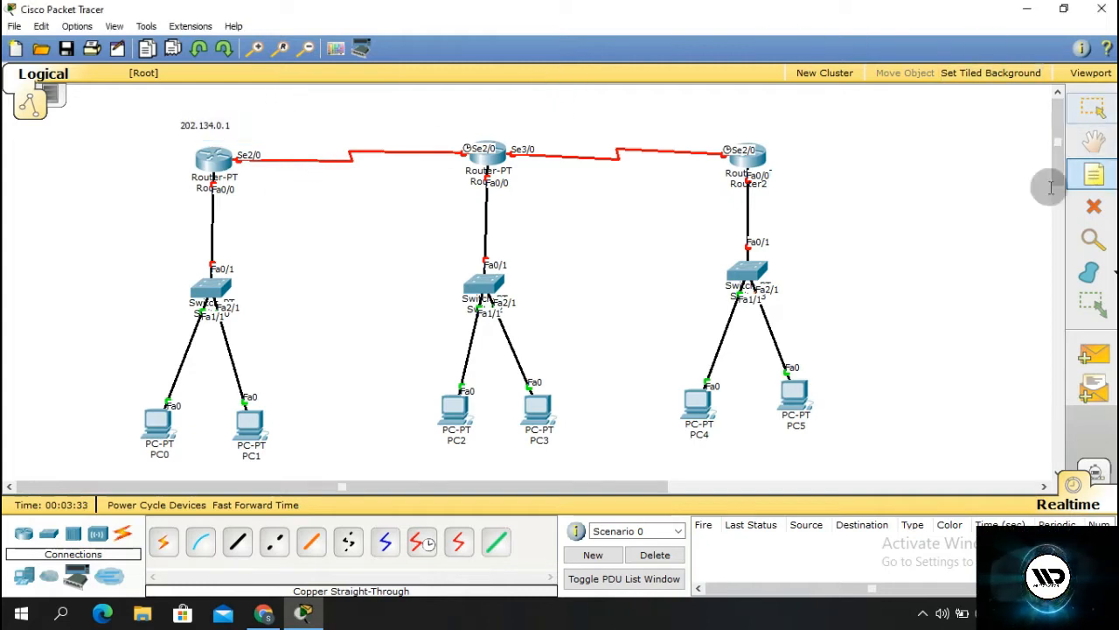
pyautogui.click(484, 125)
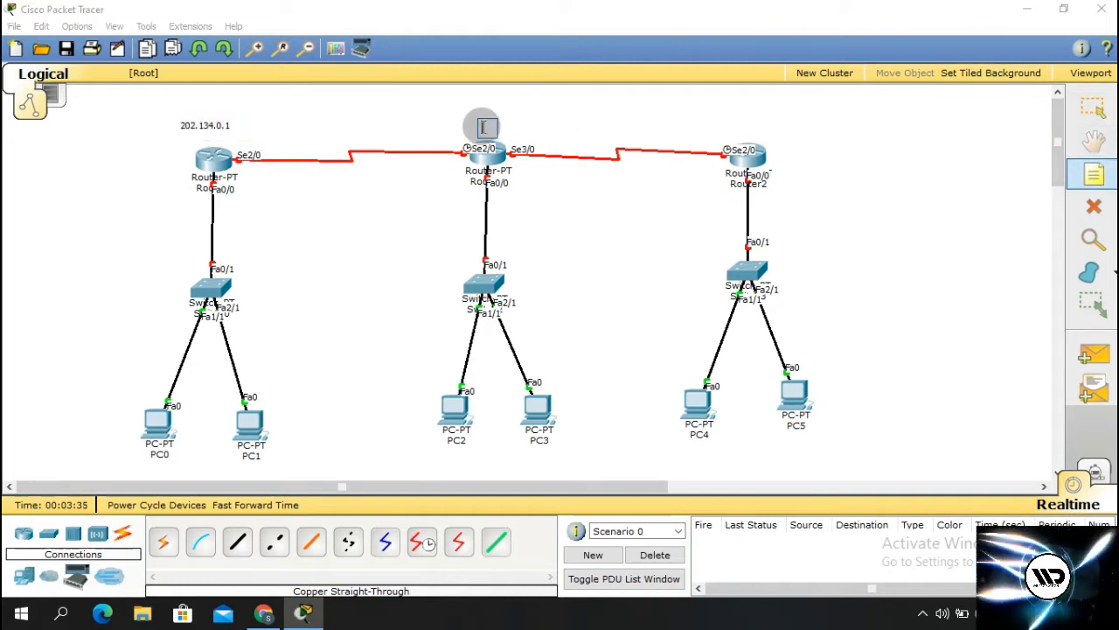
pyautogui.click(1099, 178)
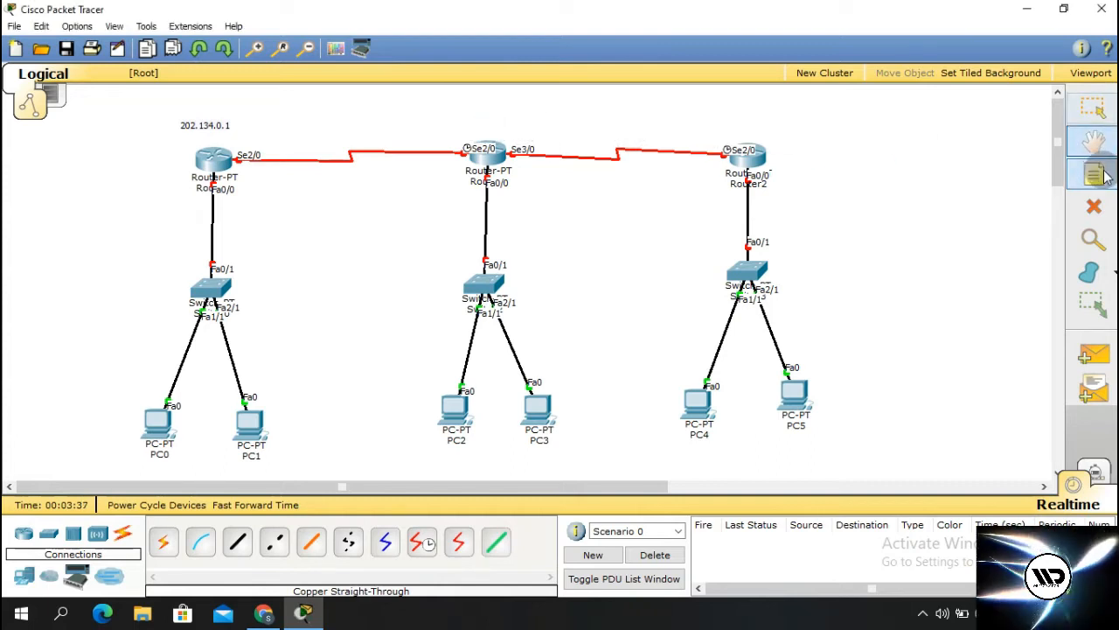
pyautogui.click(418, 120)
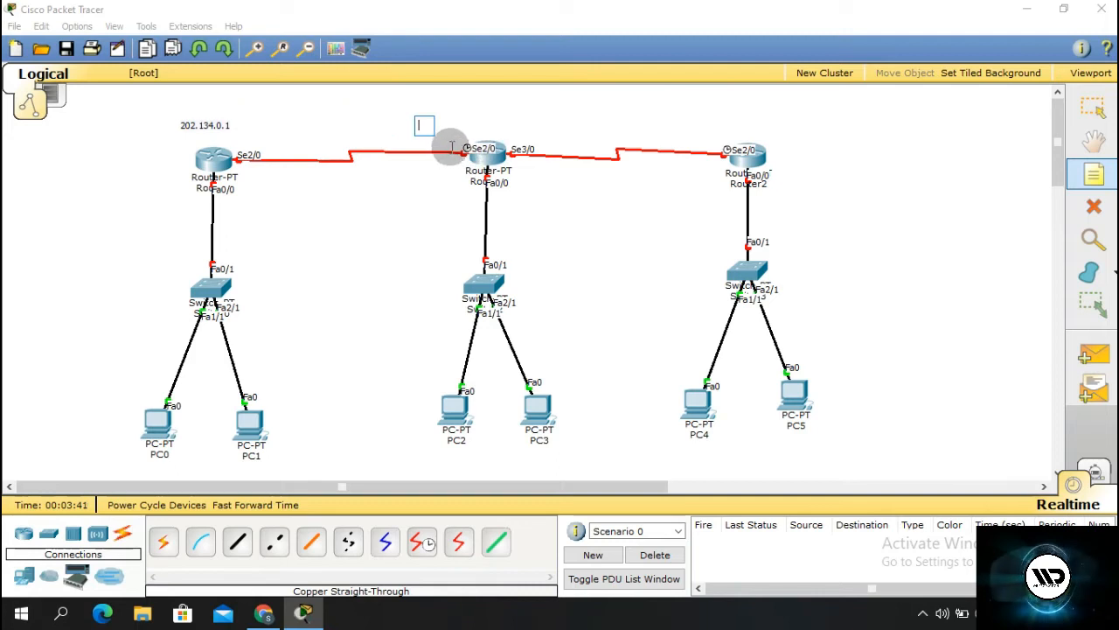
pyautogui.write('202.134.0.2')
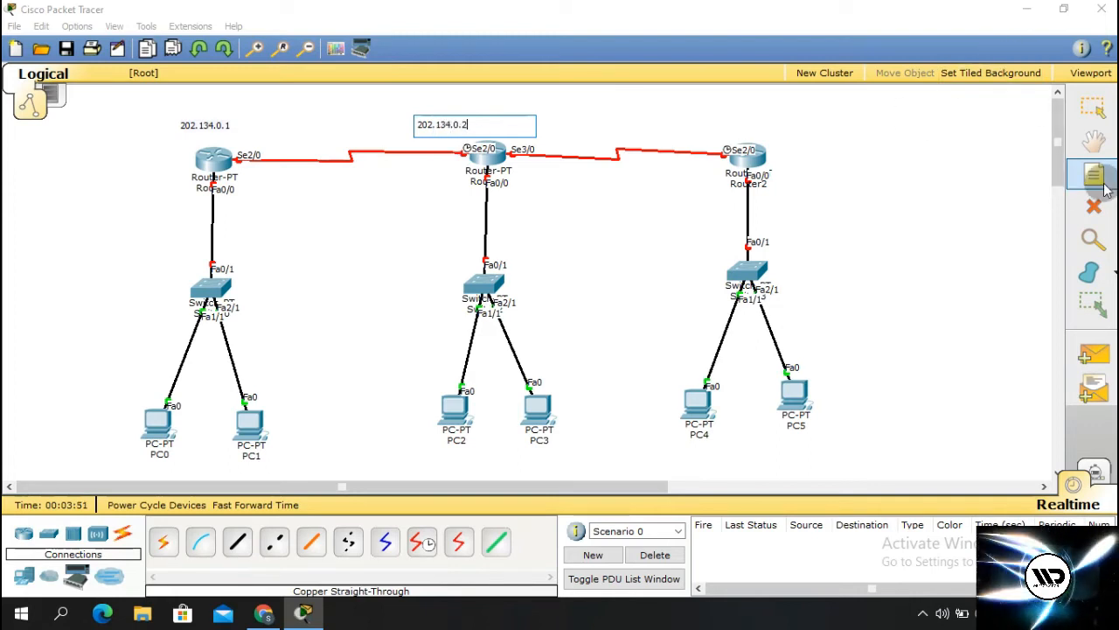
# - Place a note reading 202.134.1.1 above the middle router's Se3/0 interface
pyautogui.click(557, 154)
pyautogui.click(519, 122)
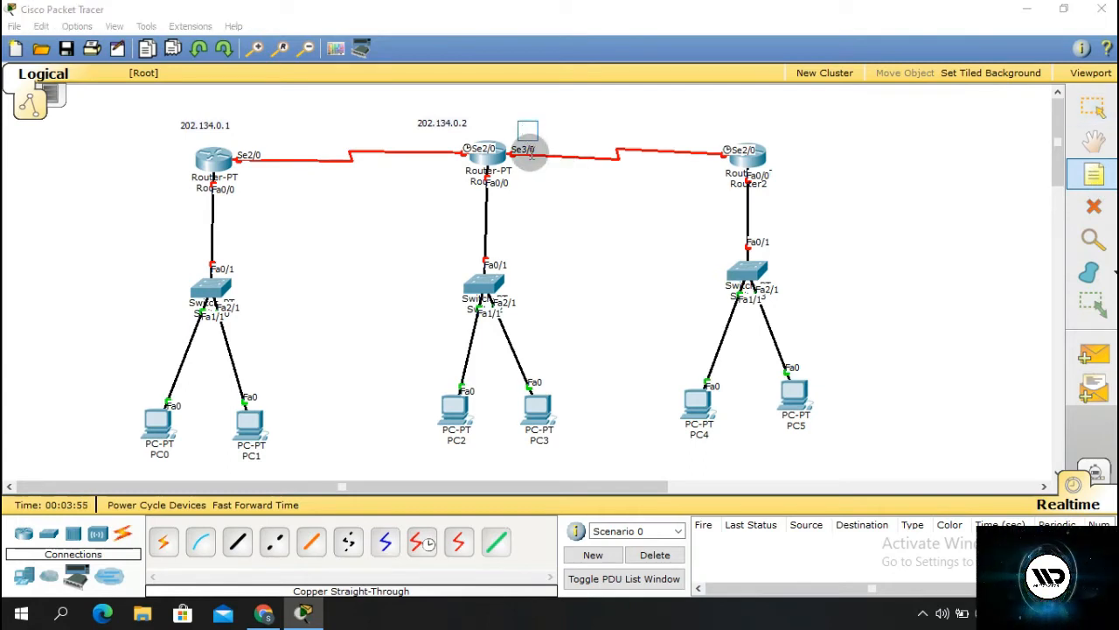
pyautogui.write('202.134.1.1')
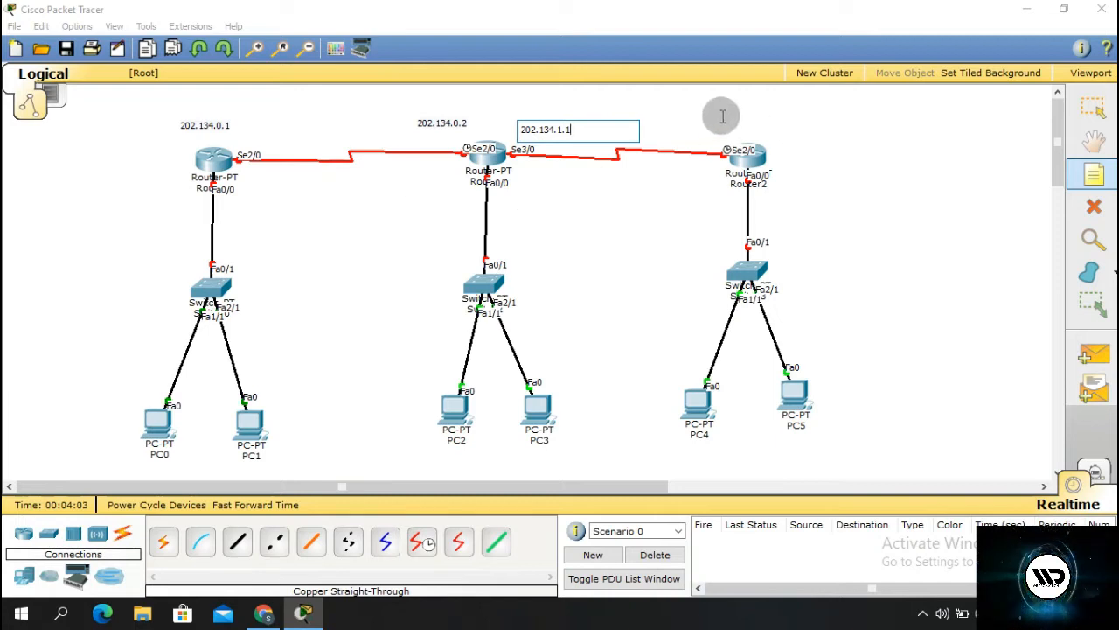
# - Place a note reading 202.134.1.2 above Router2's Se2/0 interface
pyautogui.click(754, 132)
pyautogui.click(1093, 175)
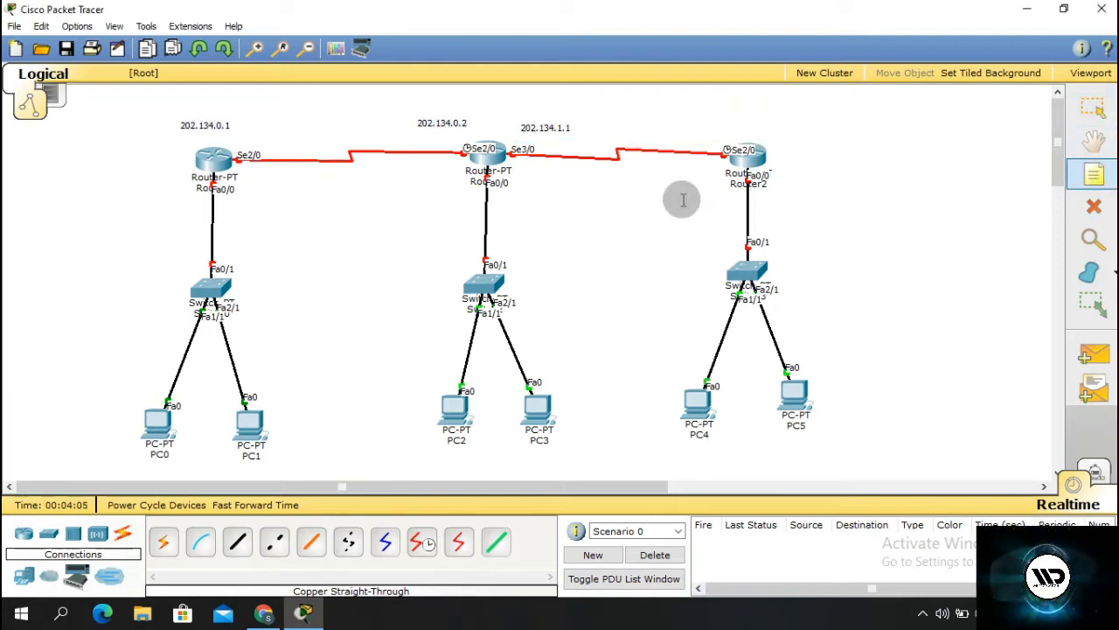
pyautogui.click(735, 130)
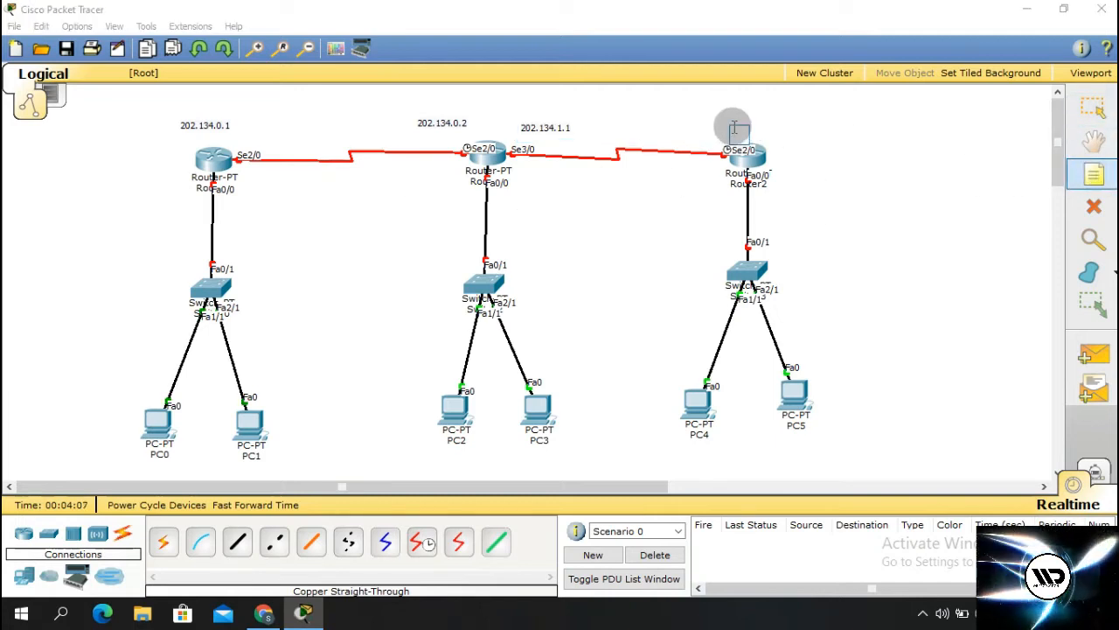
pyautogui.write('202.13')
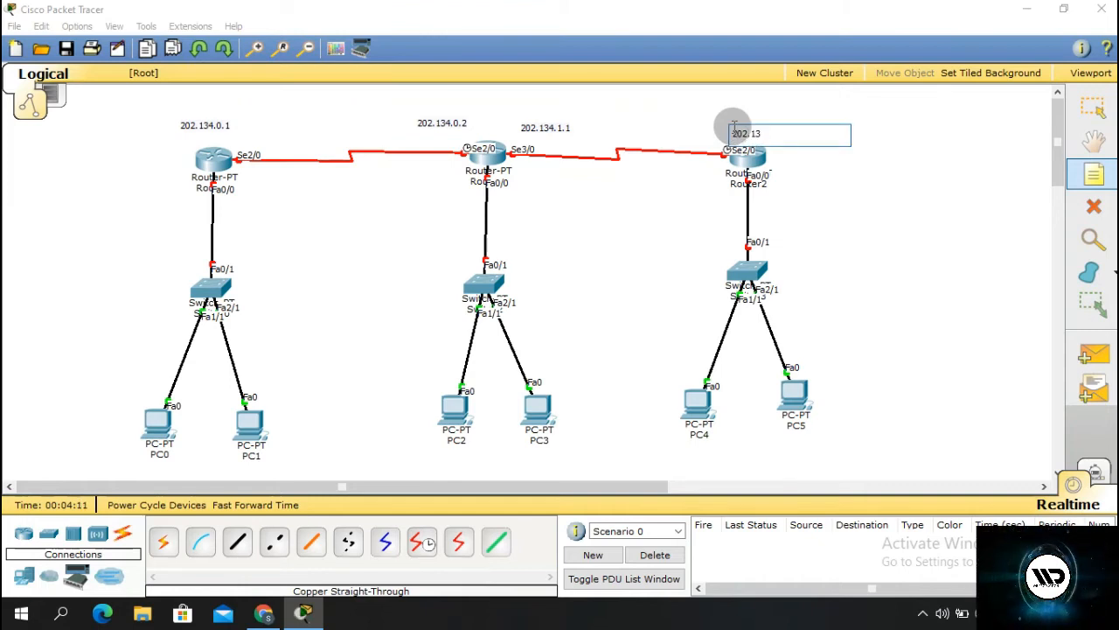
pyautogui.write('4.1.2')
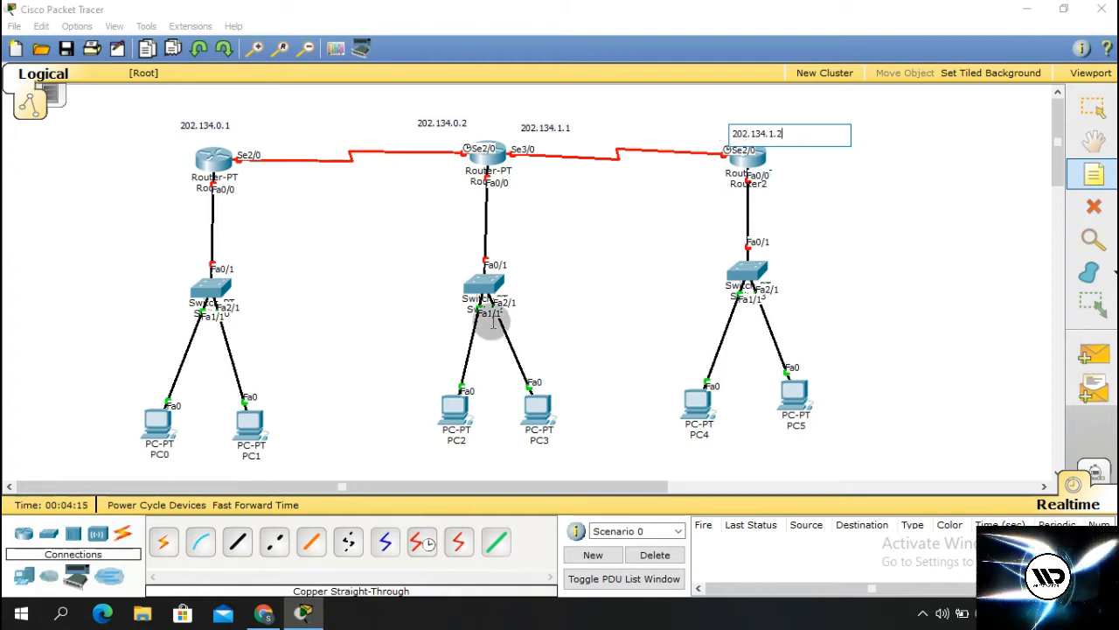
pyautogui.click(612, 225)
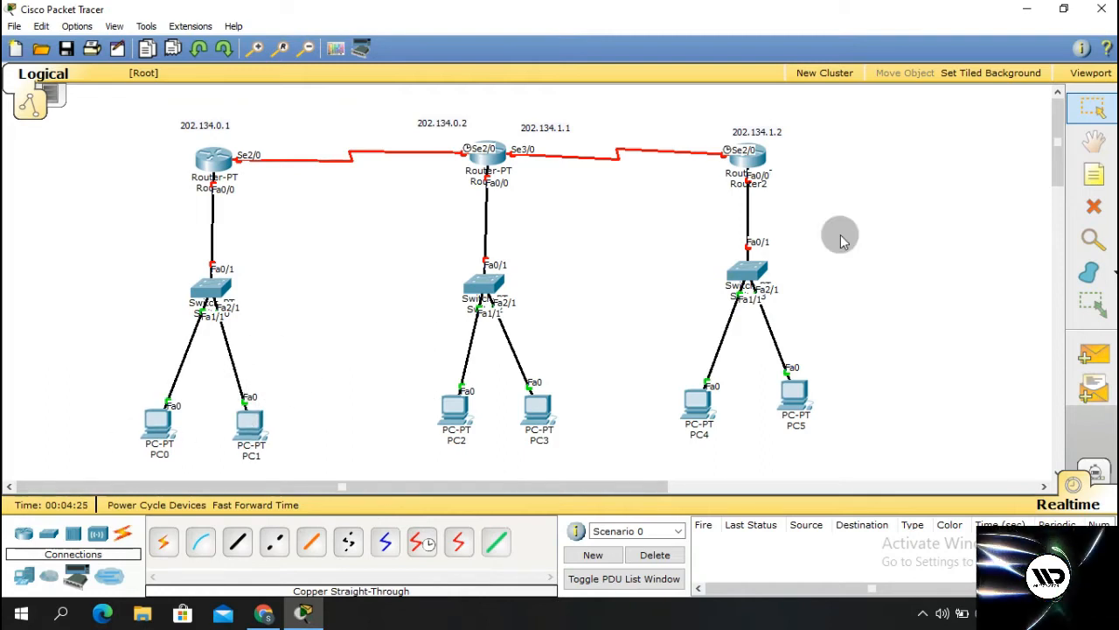
# - Label the PC0 and PC1 network with a note reading 192.168.10.0/24 beside its switch
pyautogui.click(1097, 179)
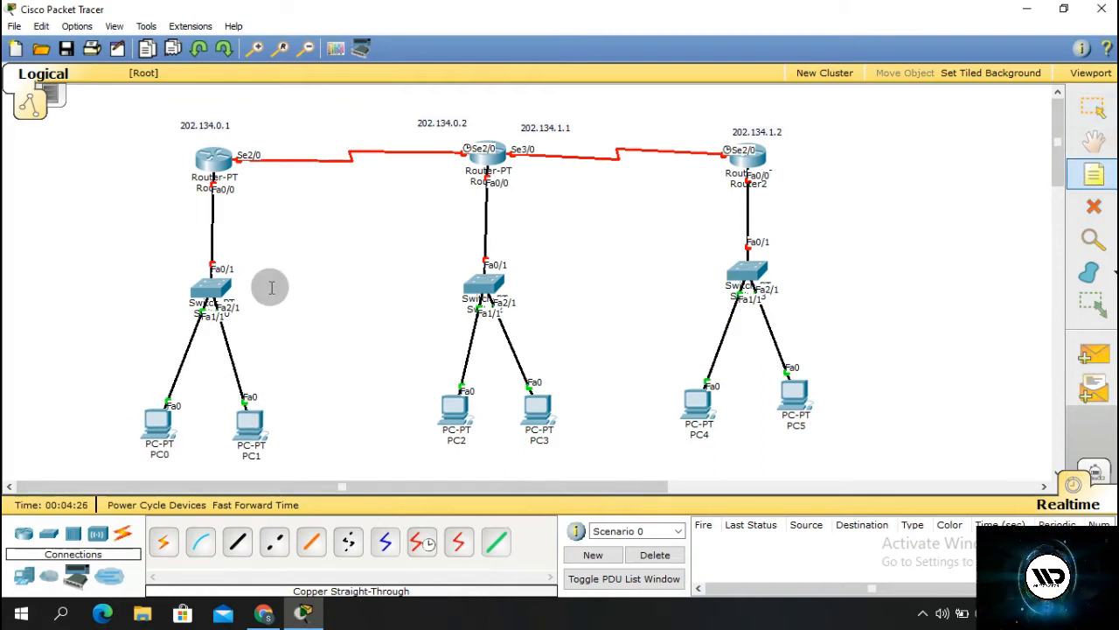
pyautogui.click(122, 296)
pyautogui.write('192.168.10.0/24')
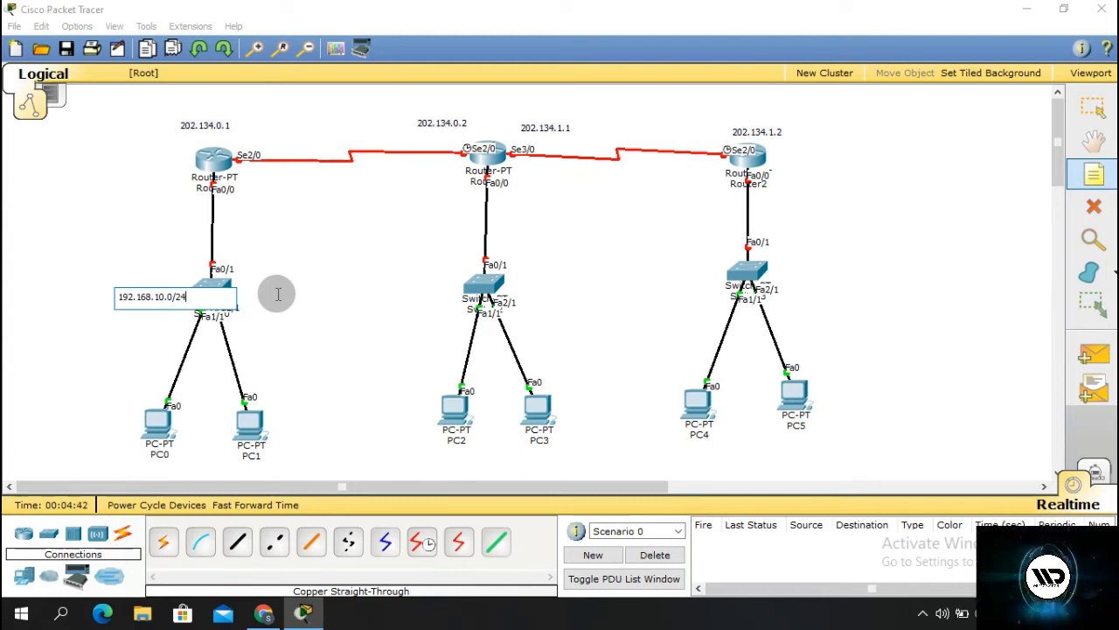
pyautogui.click(316, 303)
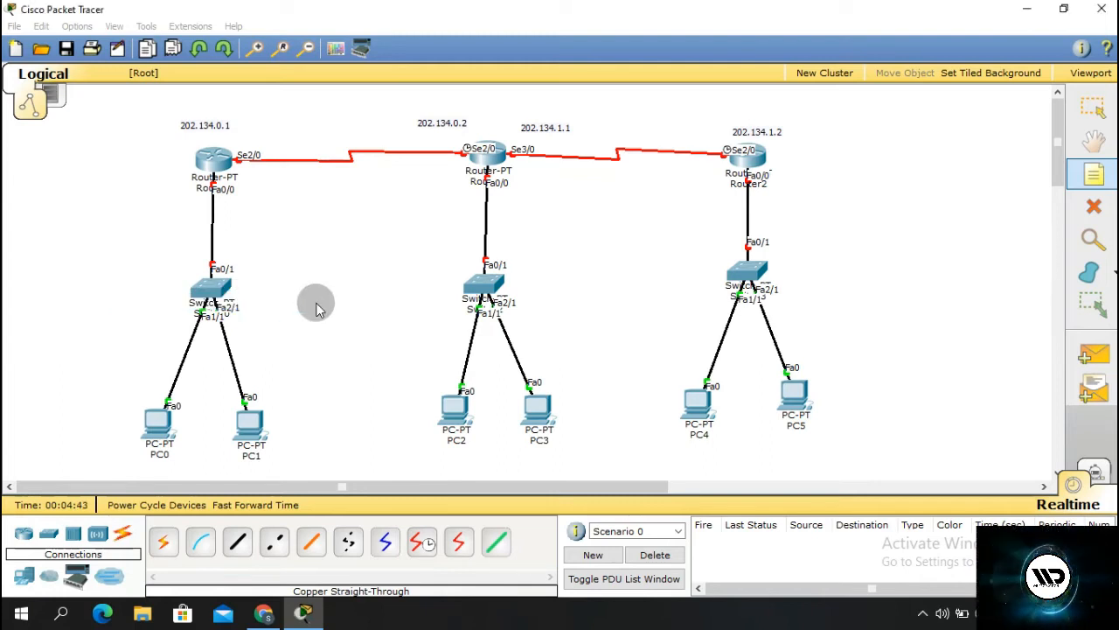
# - Label the PC2 and PC3 network with a note reading 192.168.50.0/24 beside its switch
pyautogui.click(1107, 175)
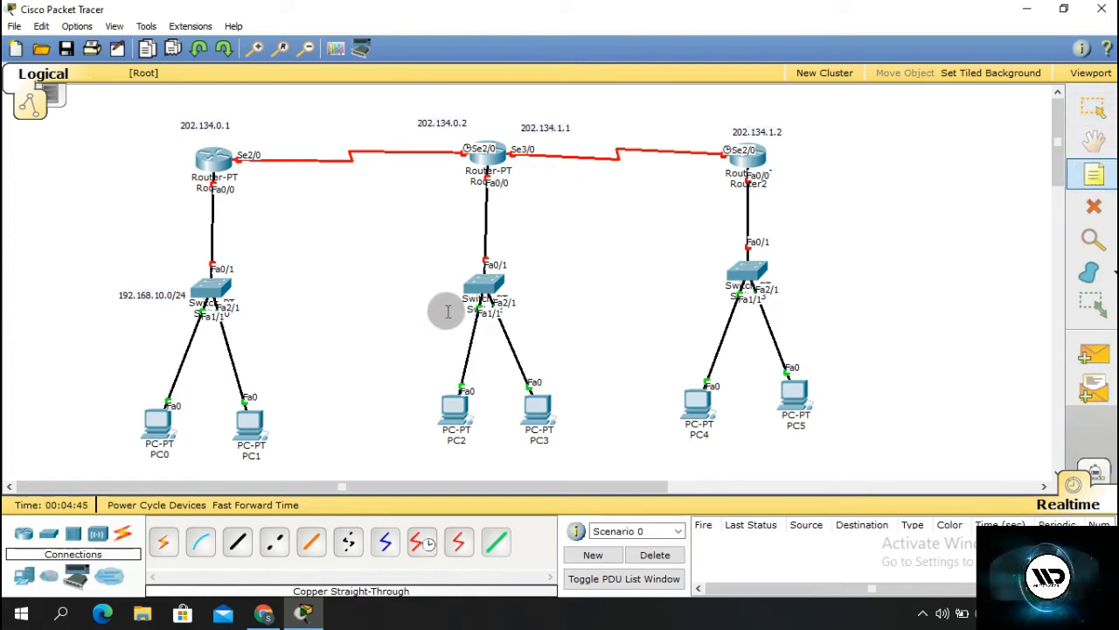
pyautogui.click(370, 286)
pyautogui.write('192.168.50.0/24')
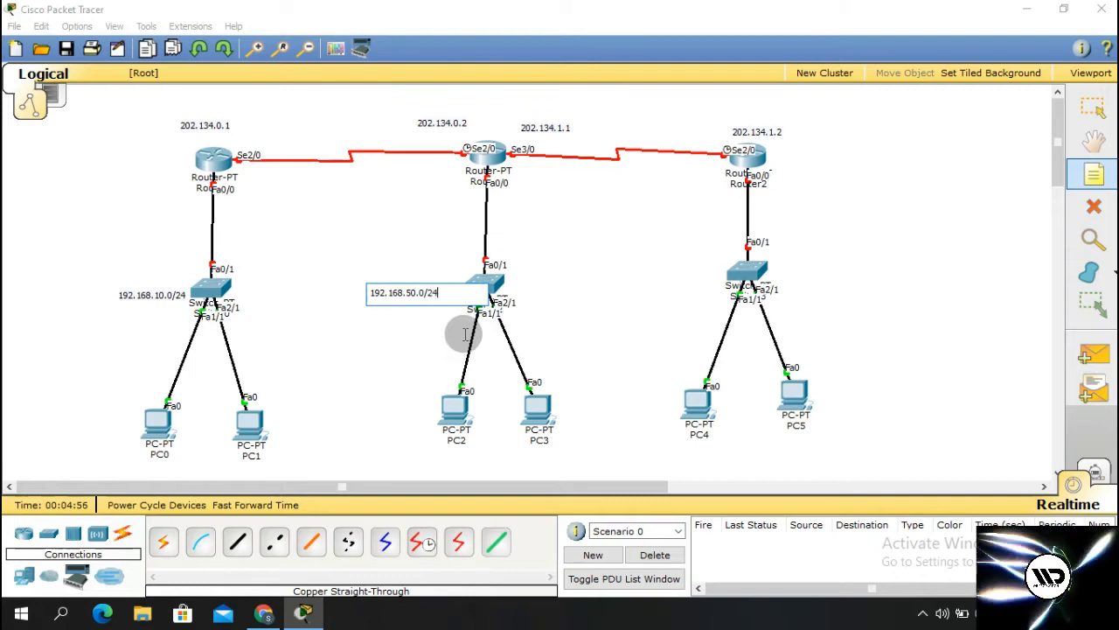
pyautogui.press('Escape')
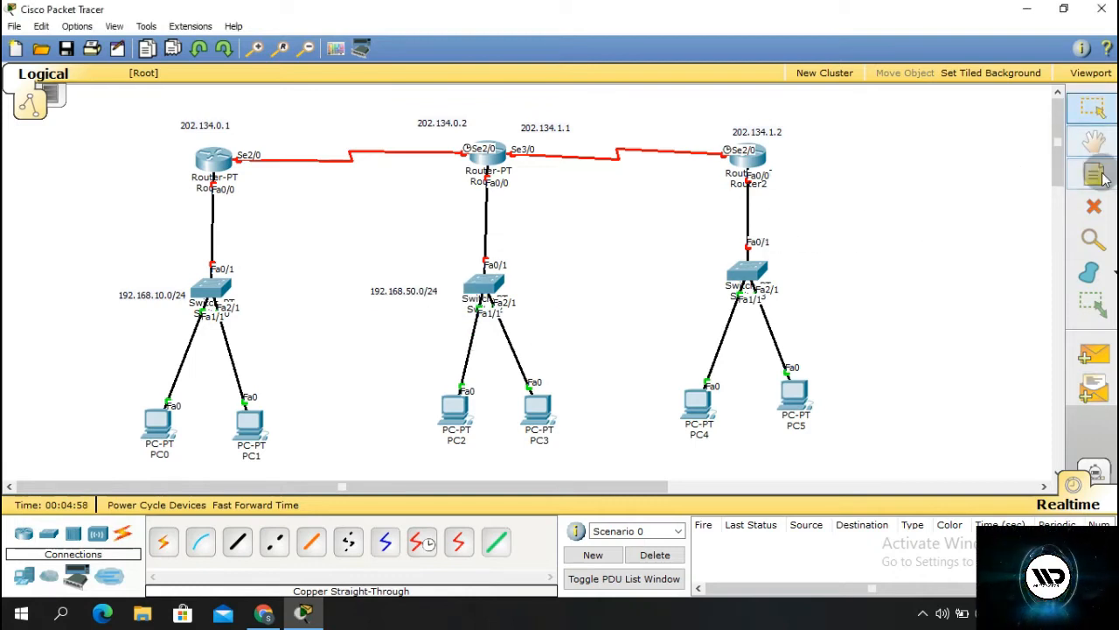
# - Label the PC4 and PC5 network with a note reading 192.168.100.0/24 beside its switch
pyautogui.click(1095, 174)
pyautogui.click(636, 275)
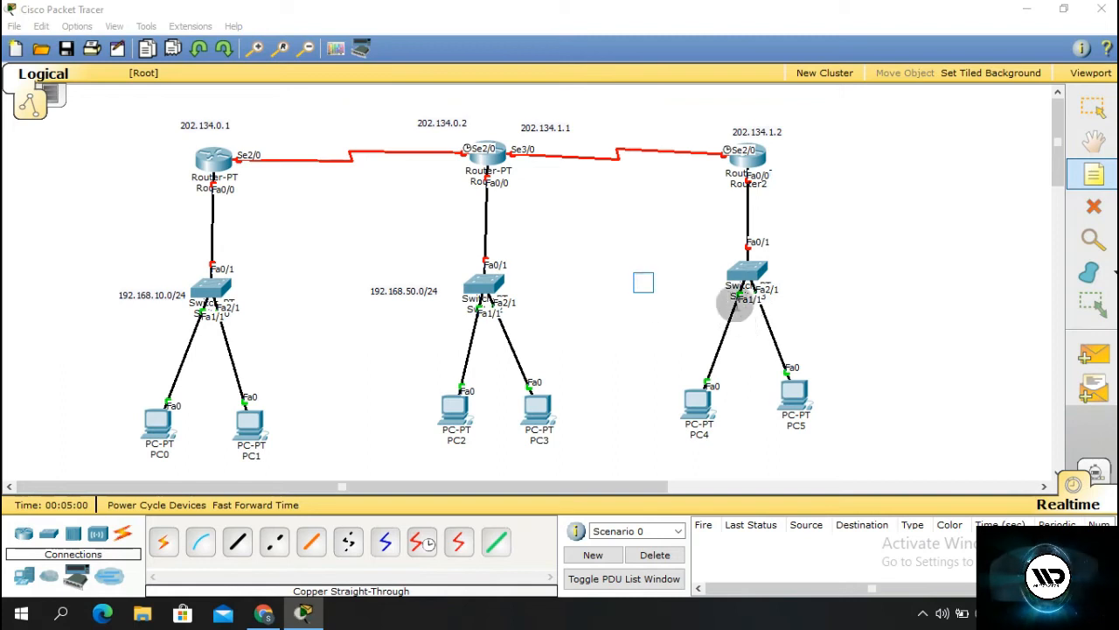
pyautogui.write('192')
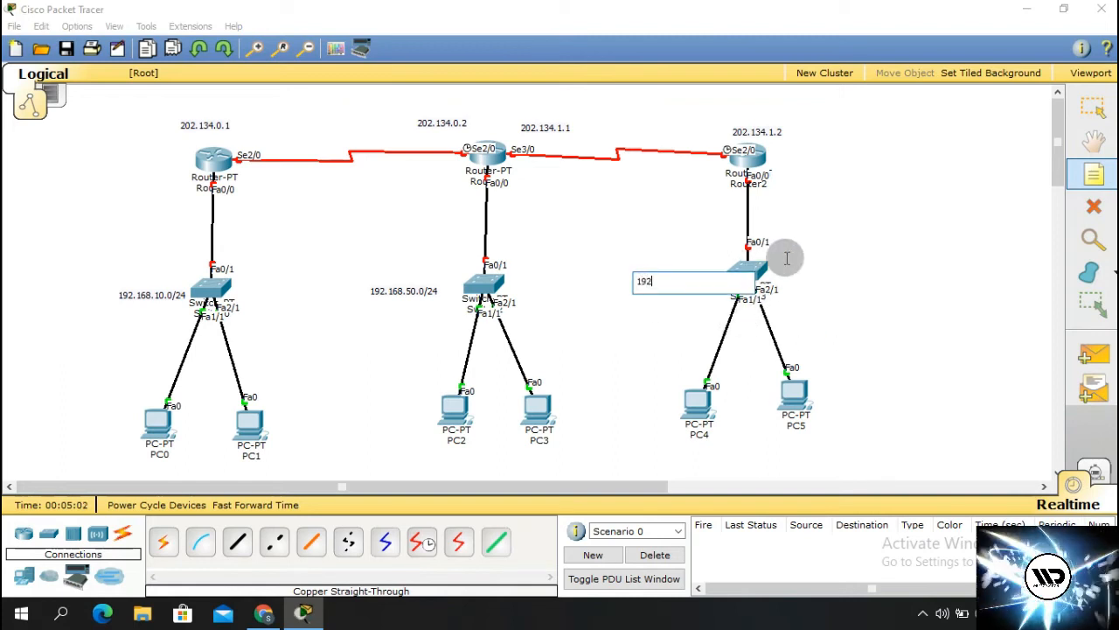
pyautogui.write('.168.')
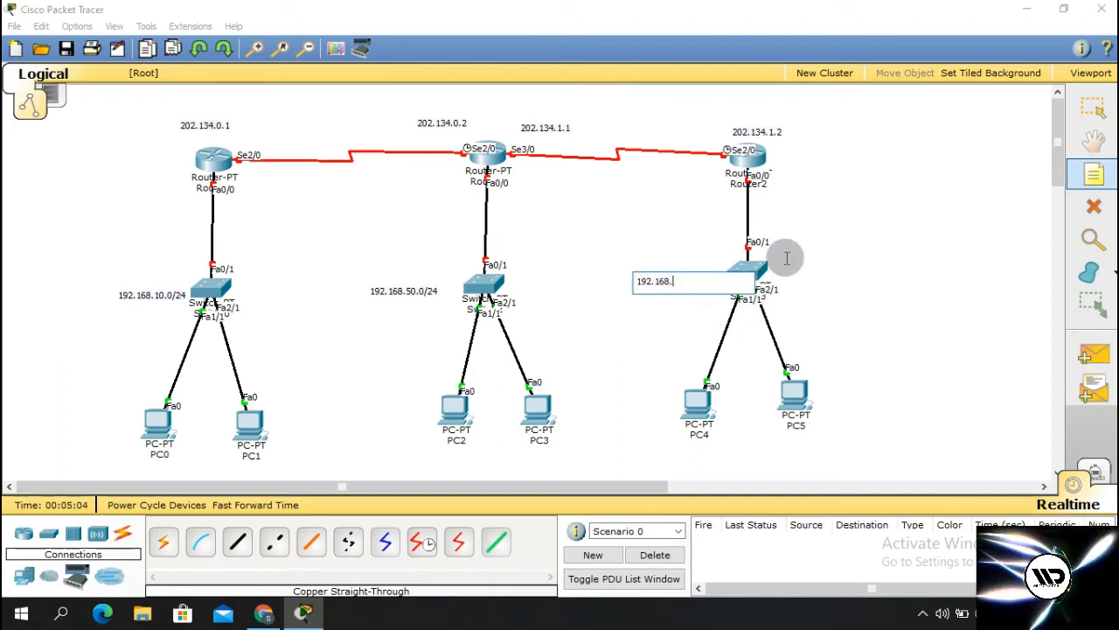
pyautogui.write('100.0')
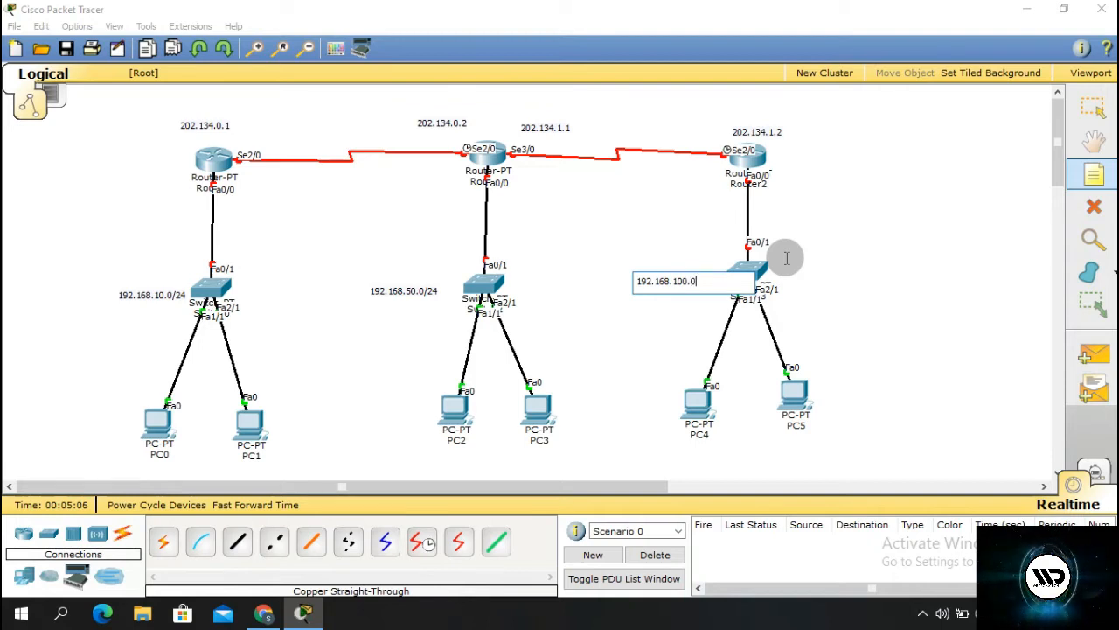
pyautogui.write('/24')
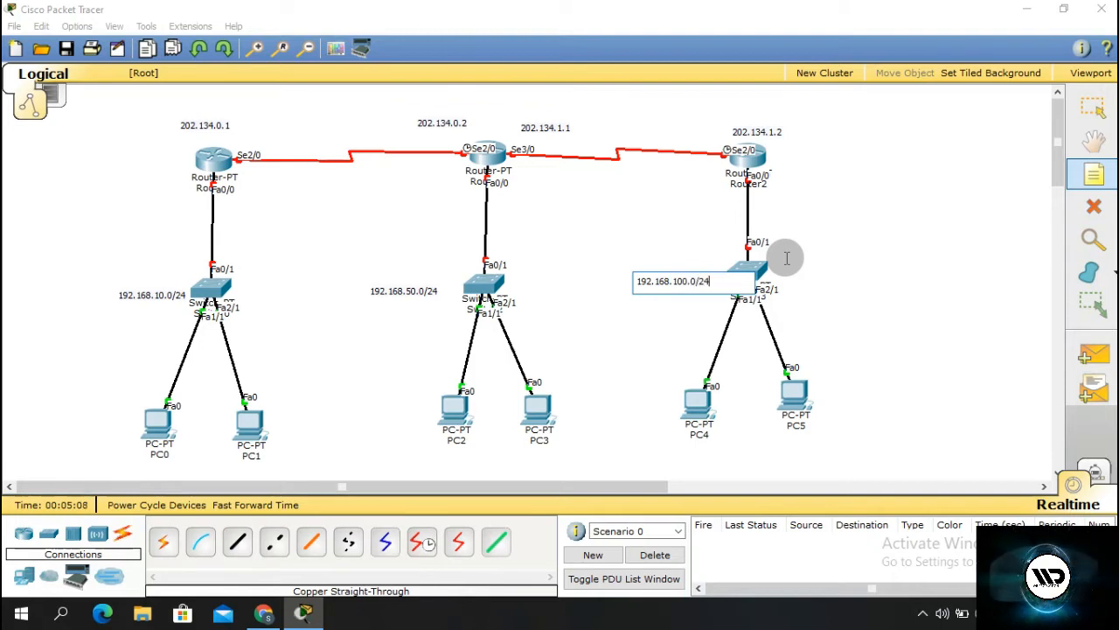
pyautogui.click(659, 368)
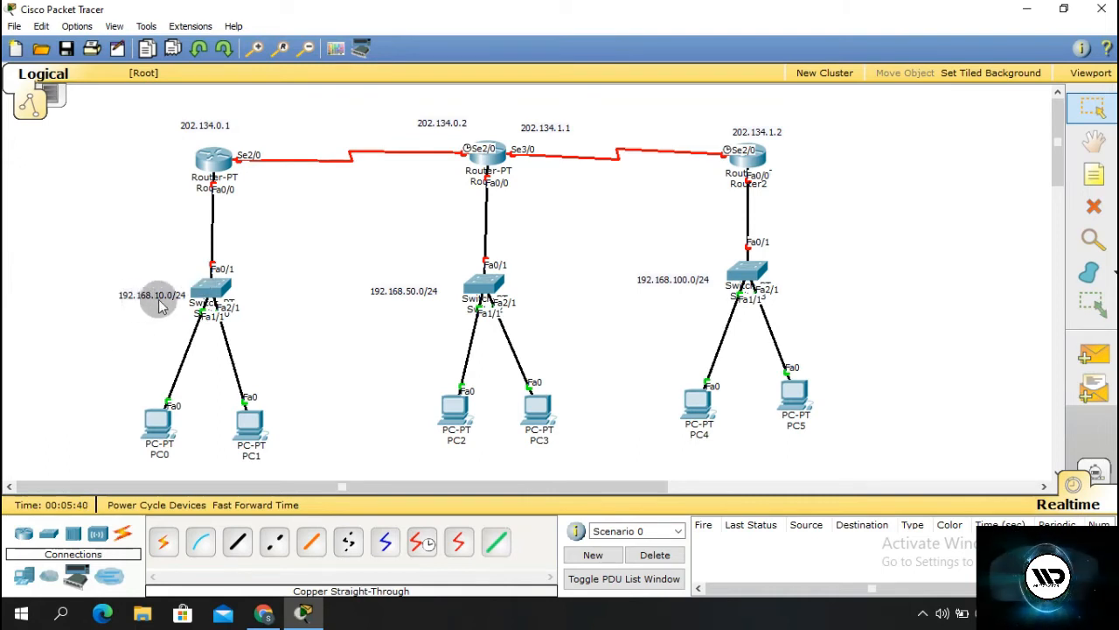
# - Configure PC0 with static IP address 192.168.10.2, subnet mask 255.255.255.0 and default gateway 192.168.10.1
pyautogui.click(157, 424)
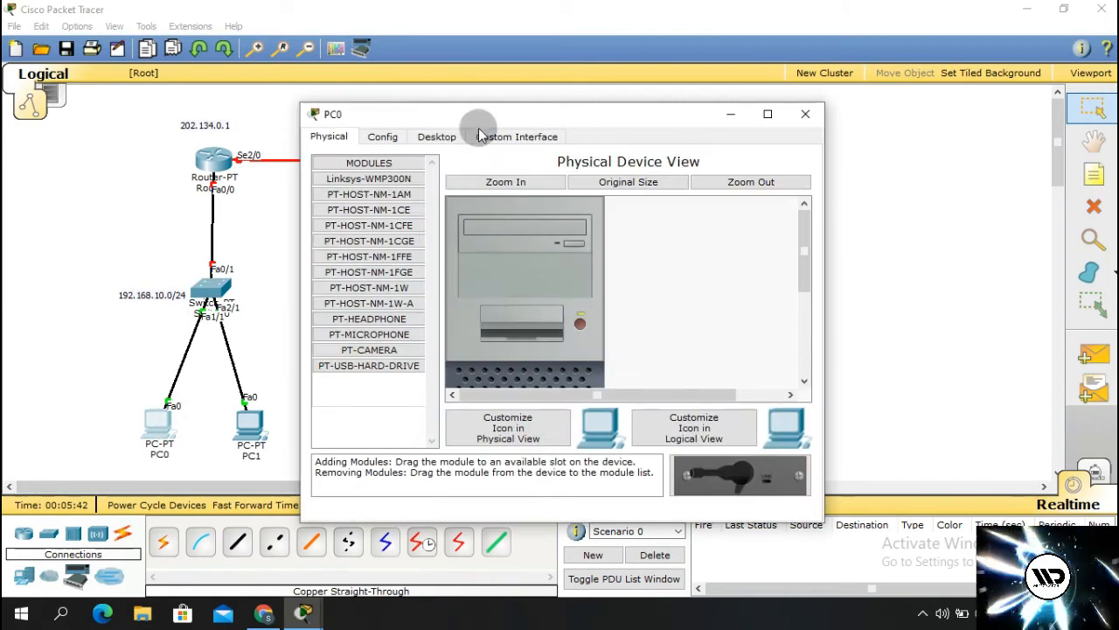
pyautogui.click(805, 114)
pyautogui.click(158, 426)
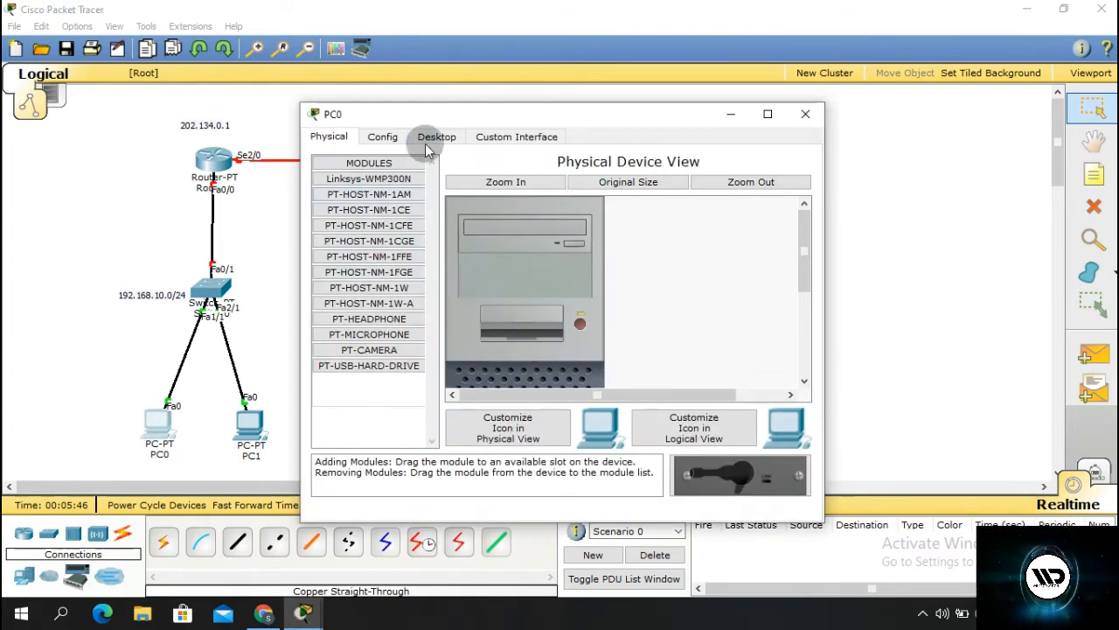
pyautogui.click(433, 137)
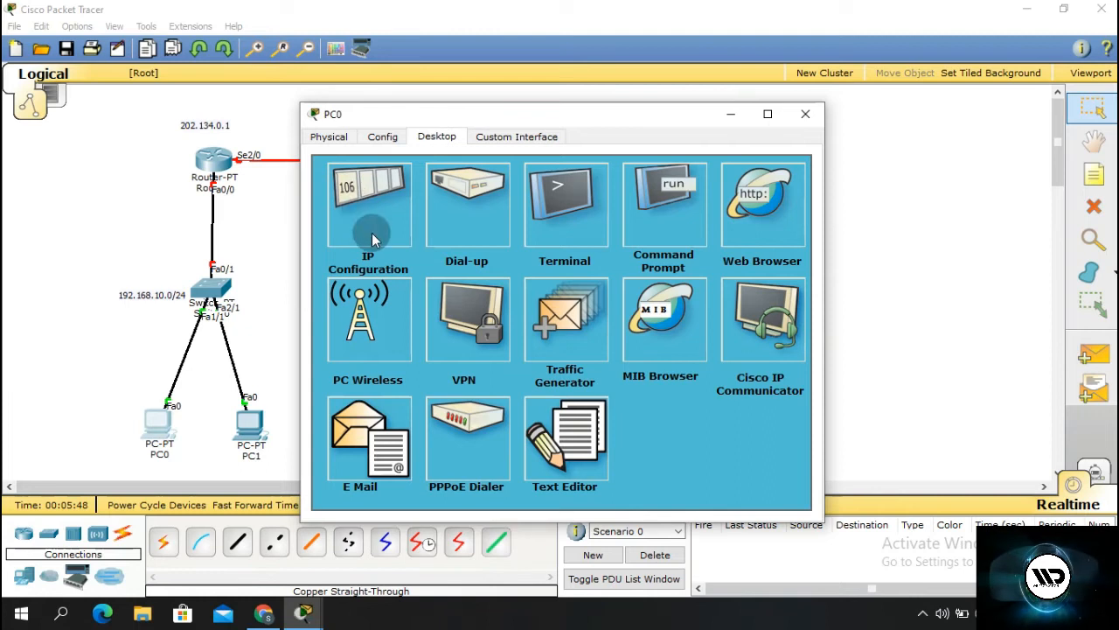
pyautogui.click(377, 204)
pyautogui.click(466, 239)
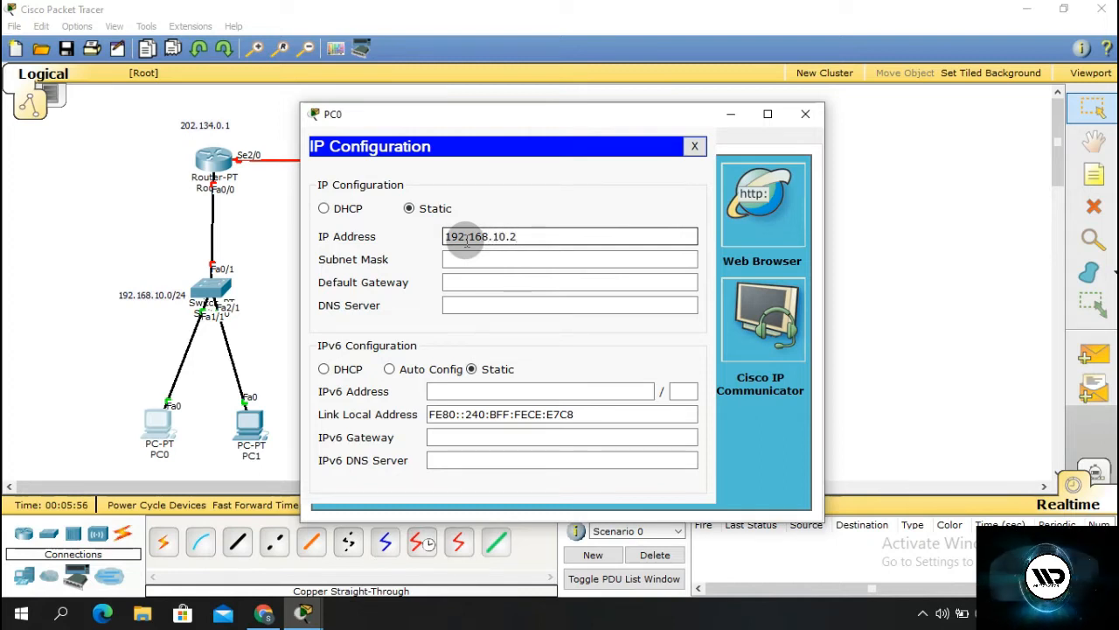
pyautogui.press('Tab')
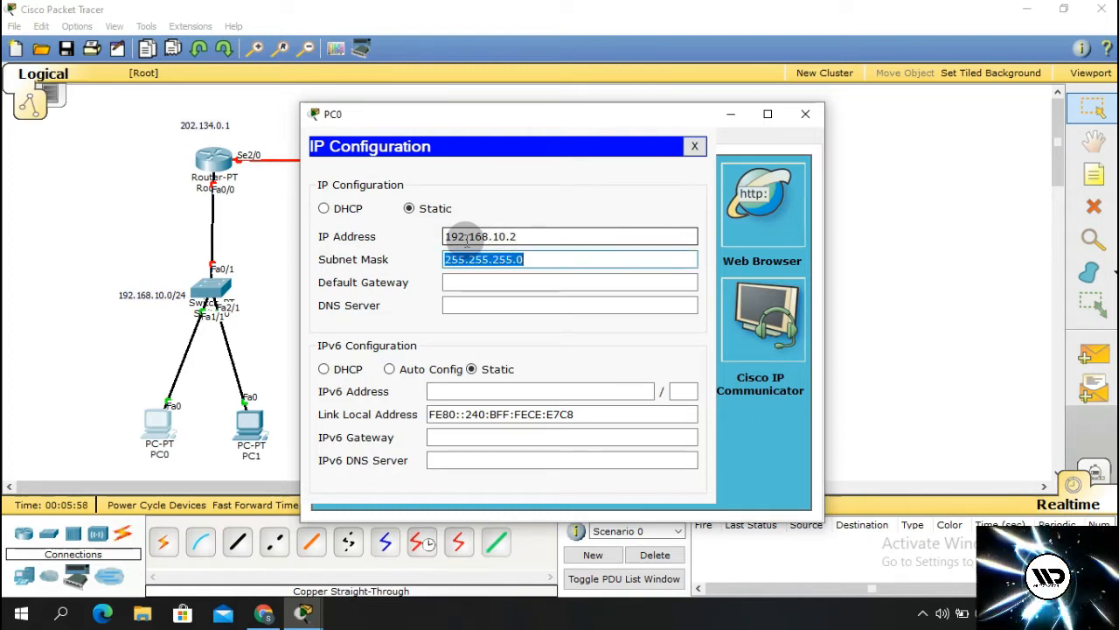
pyautogui.press('Tab')
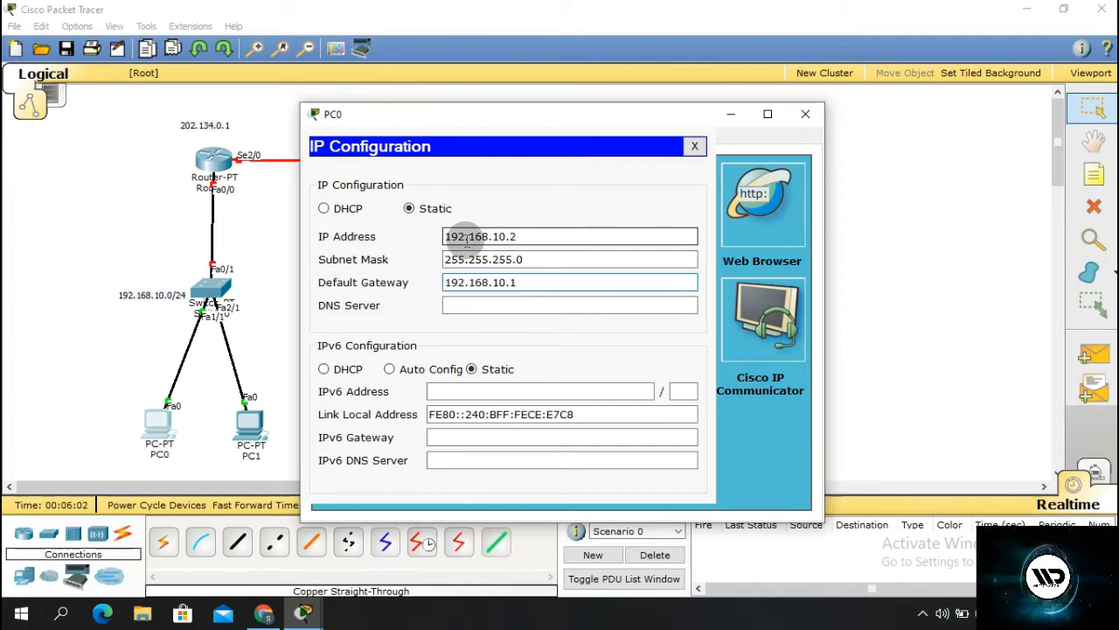
pyautogui.click(694, 146)
pyautogui.click(805, 113)
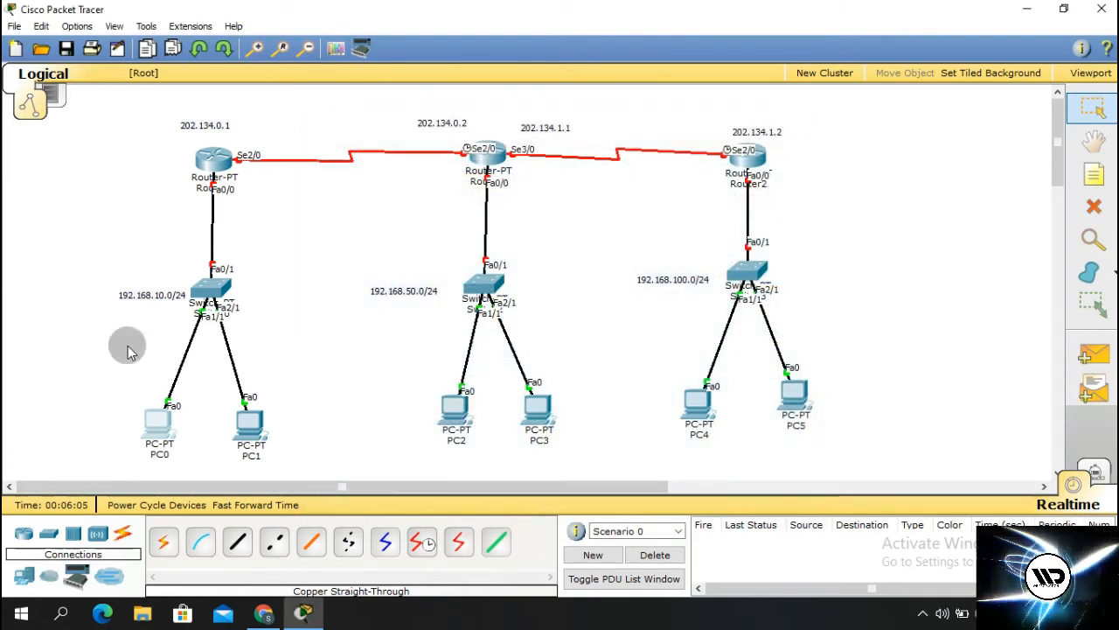
# - Configure PC1 with static IP address 192.168.10.3, subnet mask 255.255.255.0 and default gateway 192.168.10.1
pyautogui.click(258, 433)
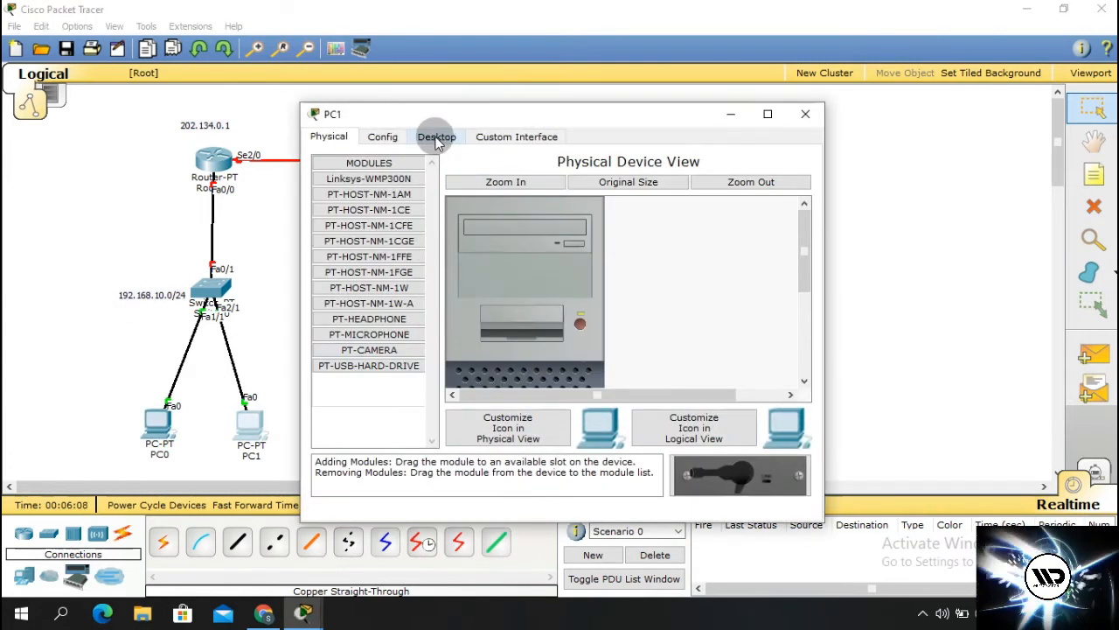
pyautogui.click(436, 137)
pyautogui.click(385, 186)
pyautogui.click(451, 236)
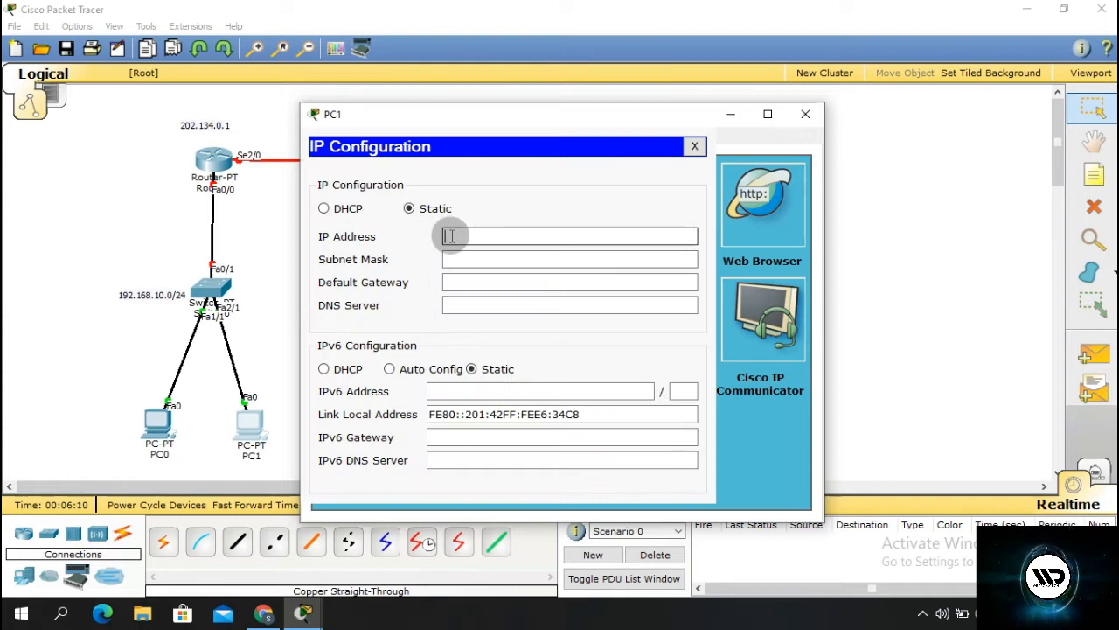
pyautogui.write('192.168.')
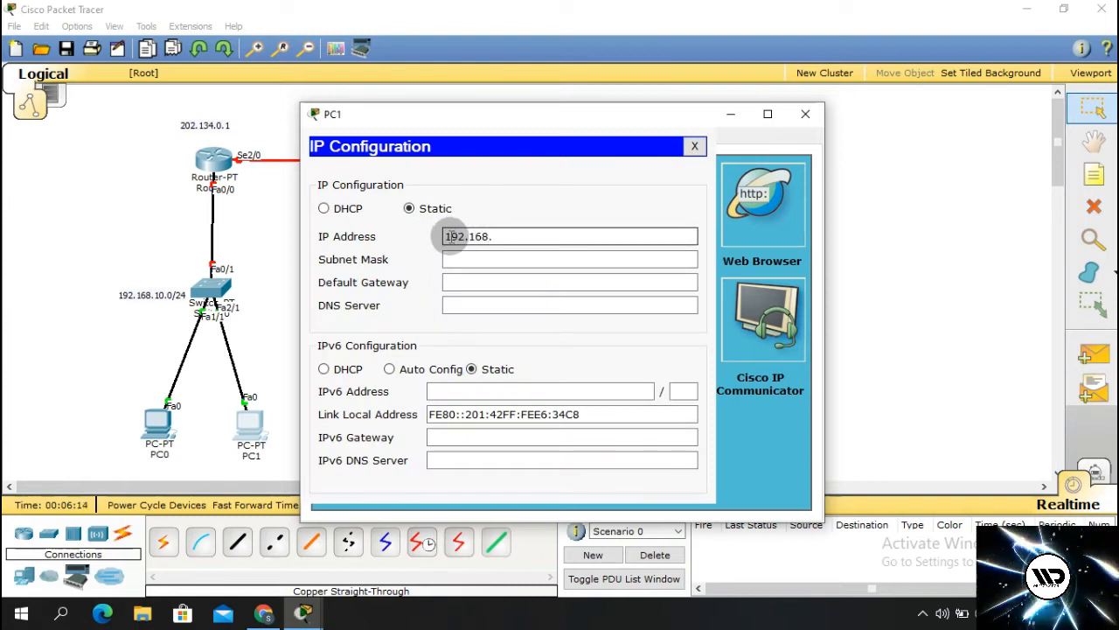
pyautogui.write('10.3')
pyautogui.press('Tab')
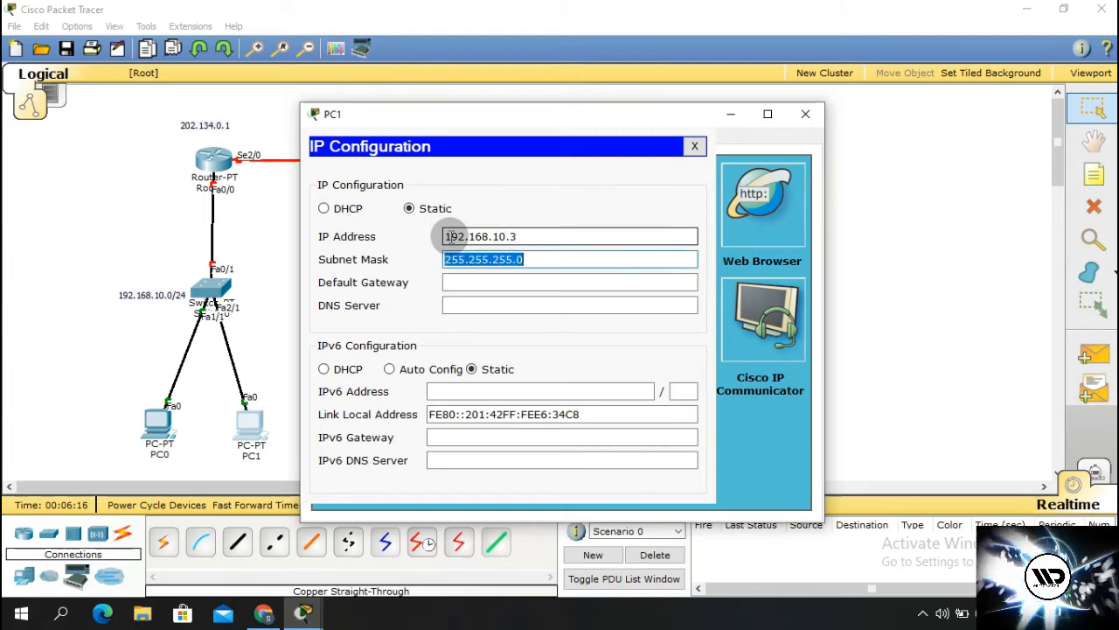
pyautogui.press('Tab')
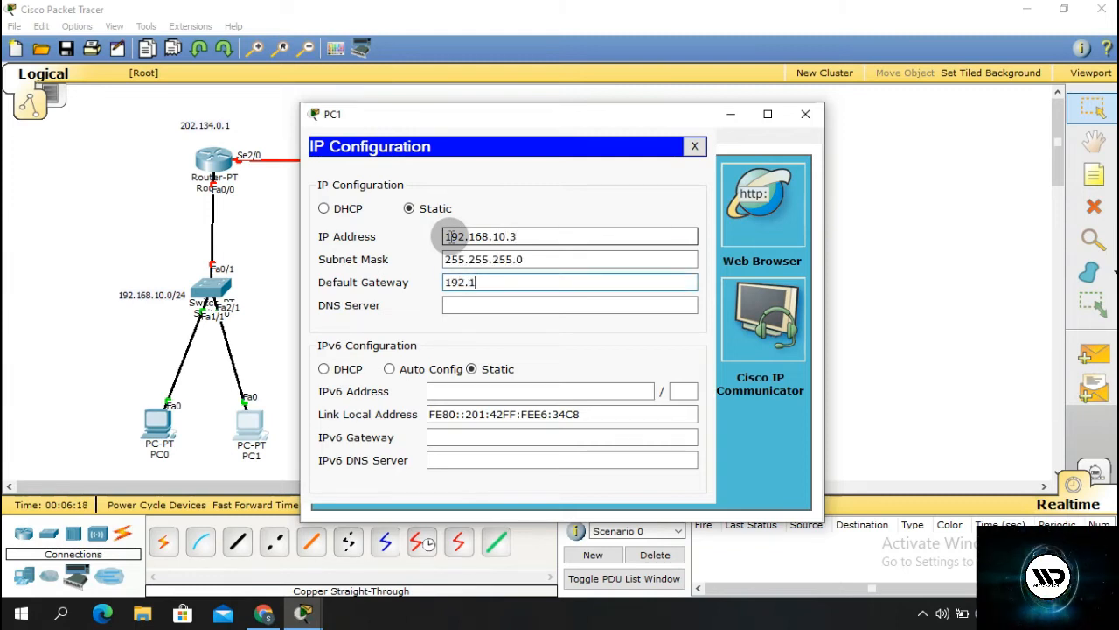
pyautogui.write('192.168.10.1')
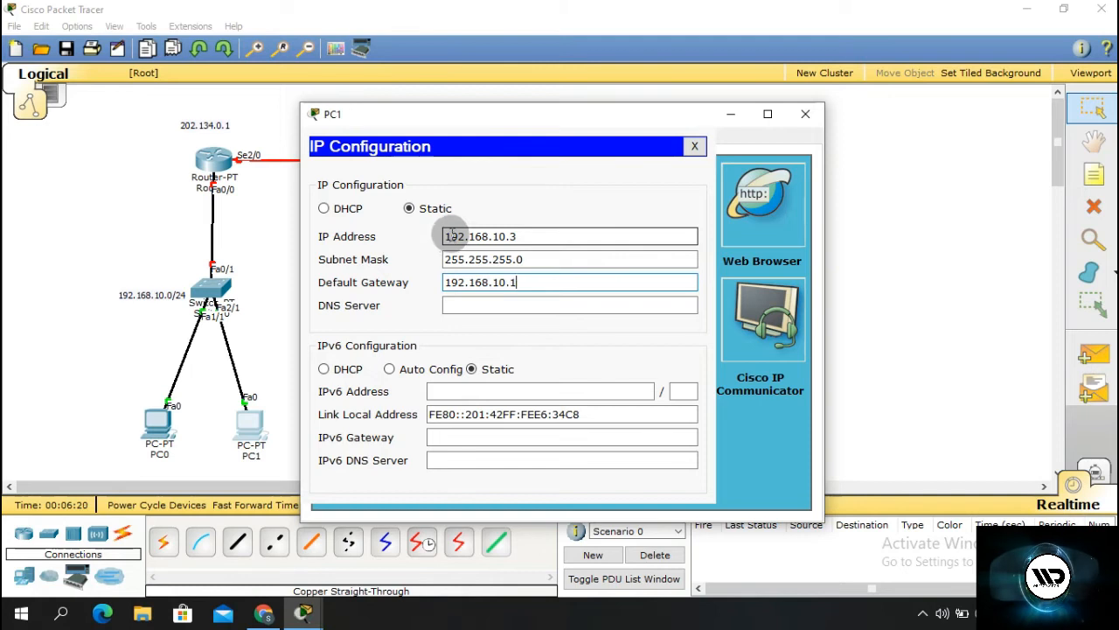
pyautogui.click(694, 147)
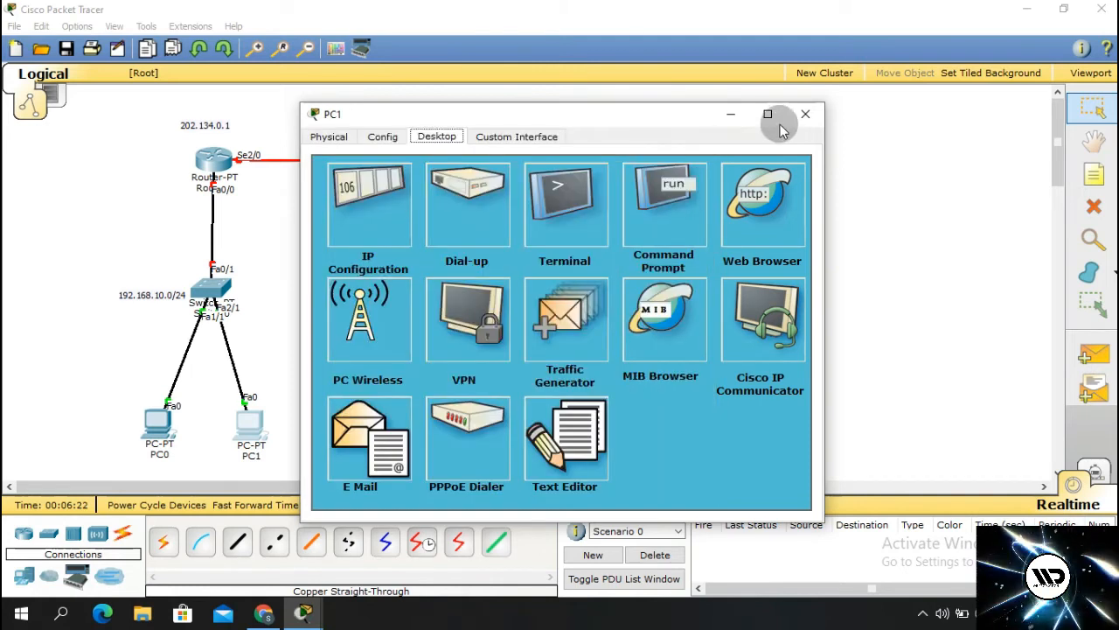
pyautogui.click(805, 114)
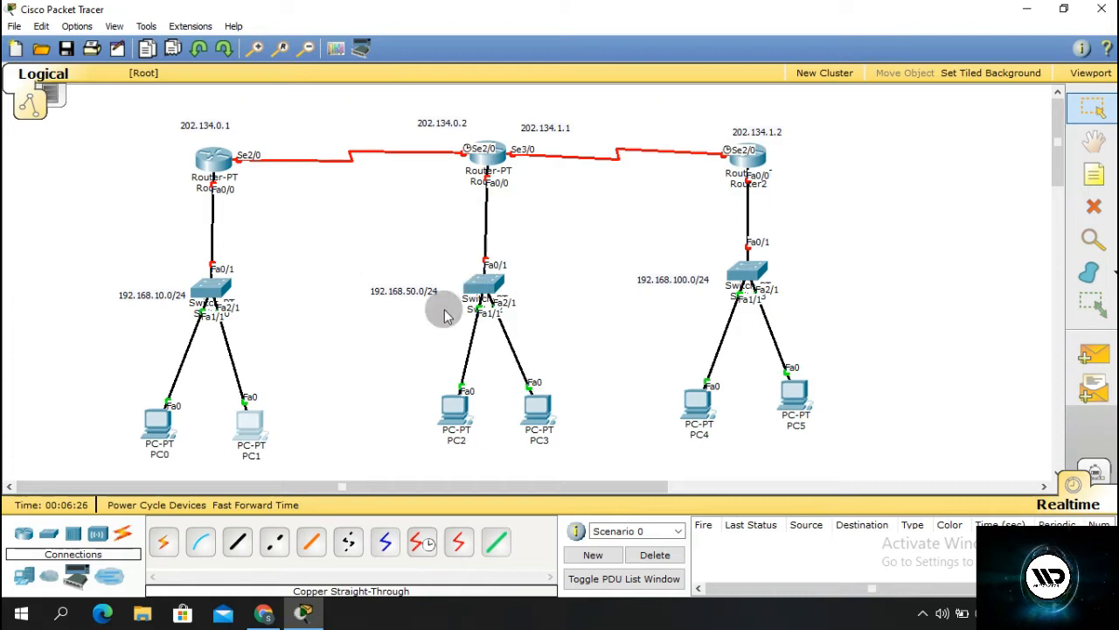
# - Configure PC2 with static IP address 192.168.50.2, subnet mask 255.255.255.0 and default gateway 192.168.50.1
pyautogui.click(453, 404)
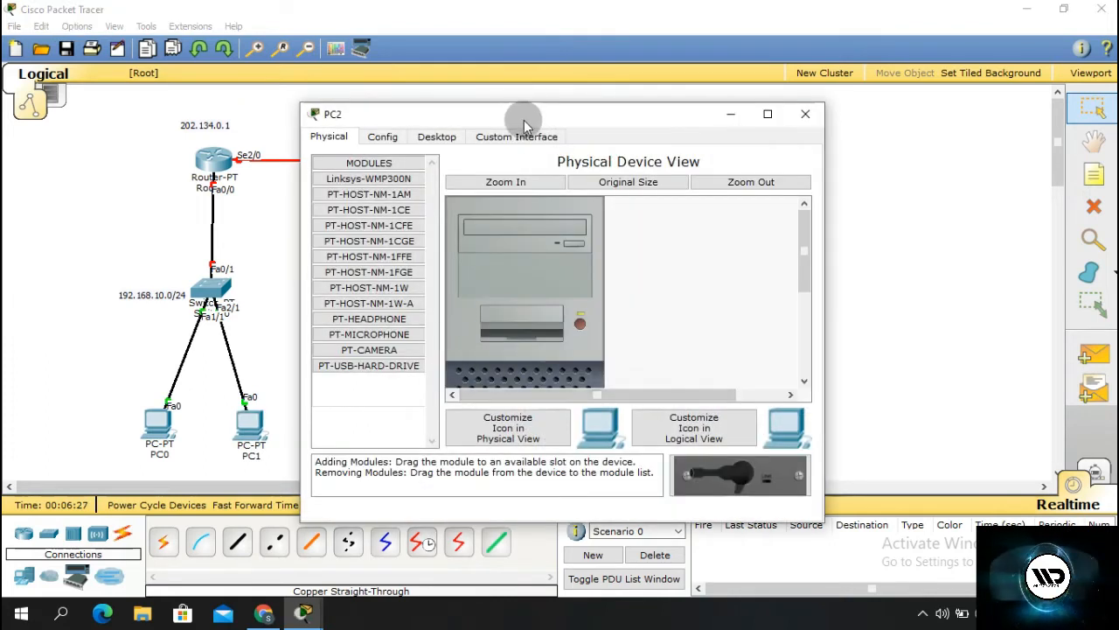
pyautogui.moveTo(523, 117); pyautogui.dragTo(730, 124)
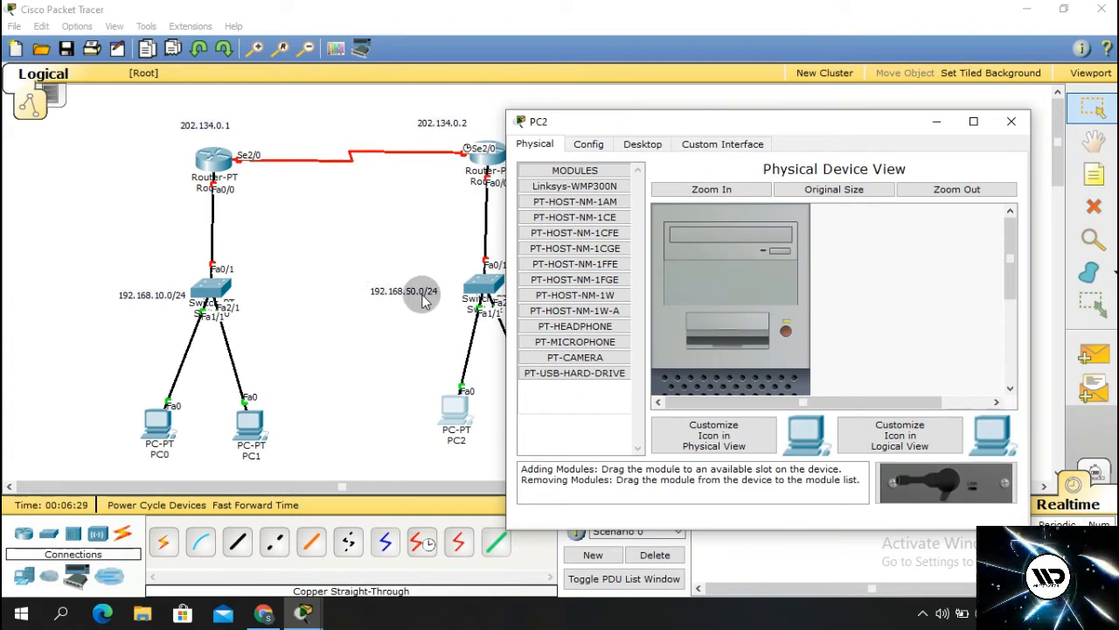
pyautogui.click(588, 143)
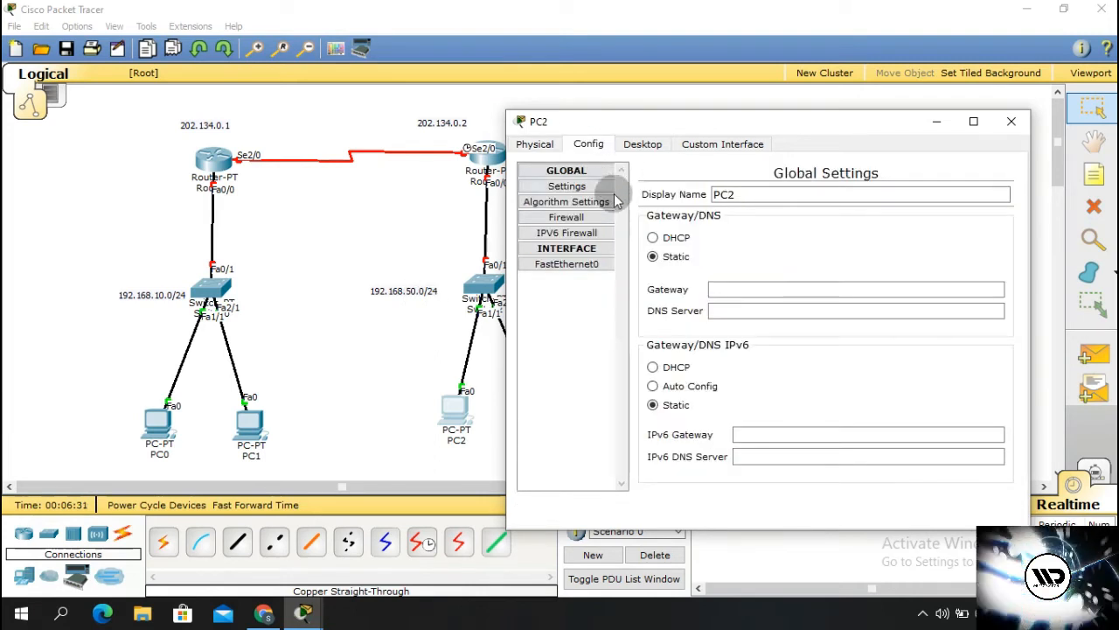
pyautogui.click(643, 144)
pyautogui.click(573, 208)
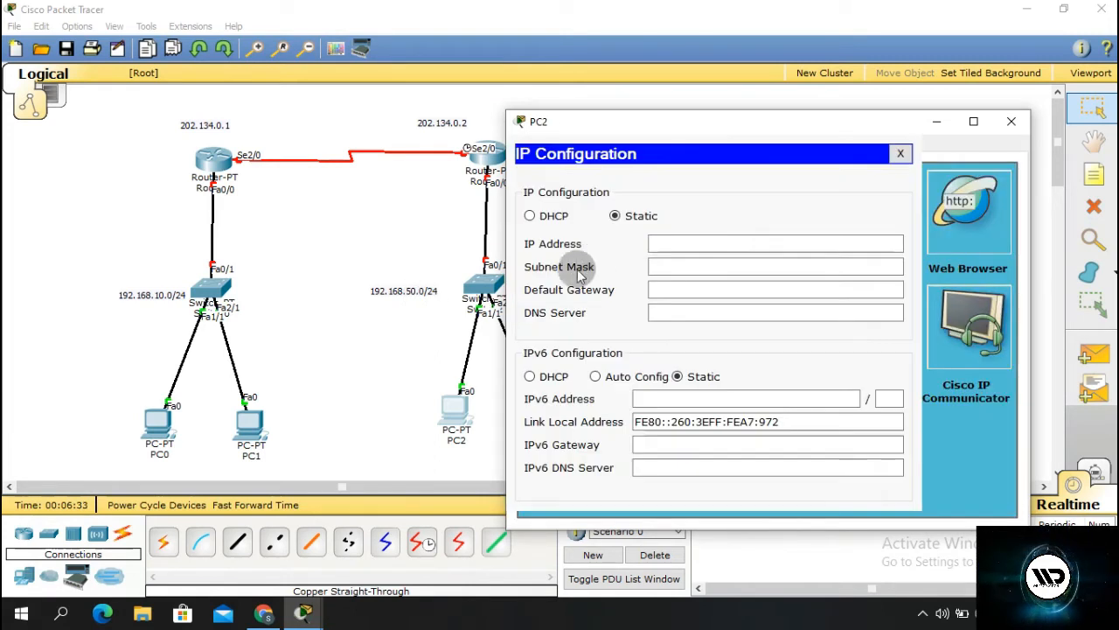
pyautogui.click(667, 243)
pyautogui.write('192')
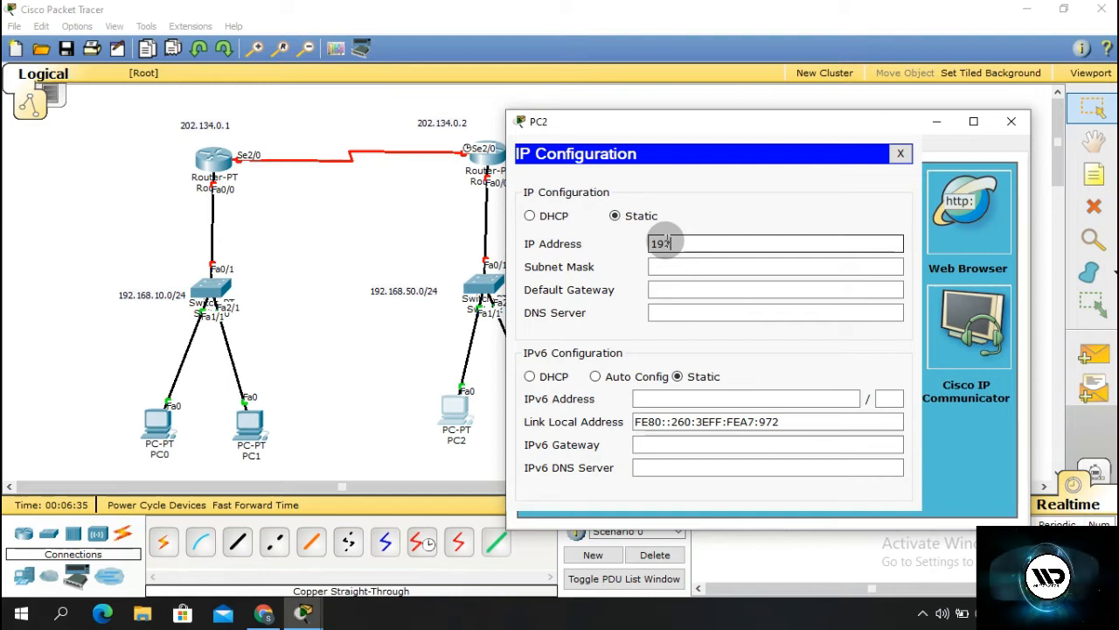
pyautogui.write('.168.20')
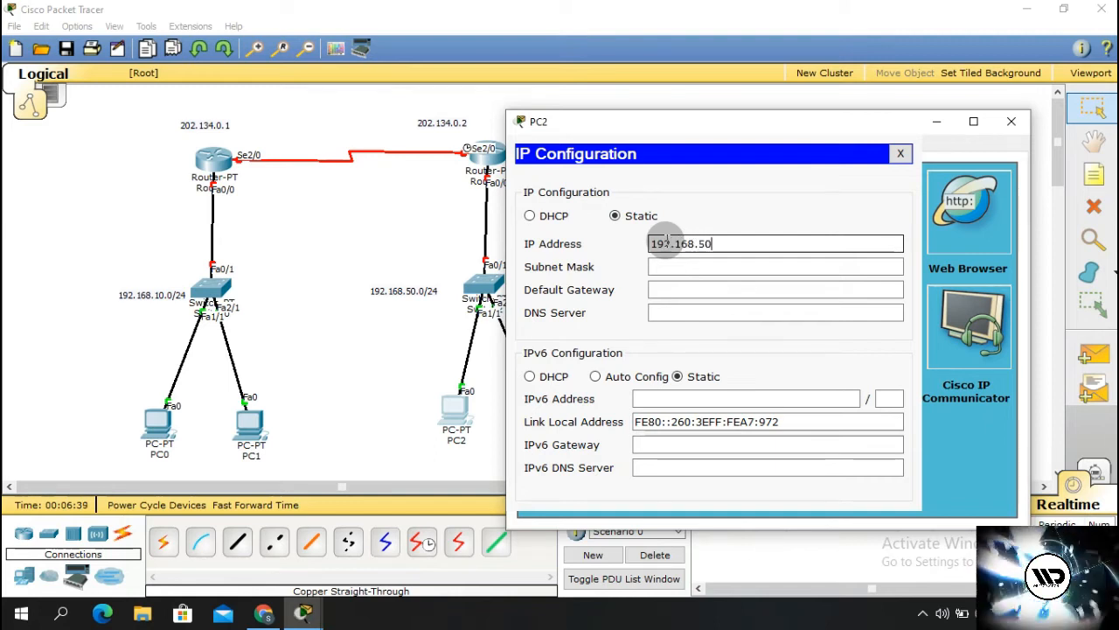
pyautogui.write('.2')
pyautogui.press('Tab')
pyautogui.press('Tab')
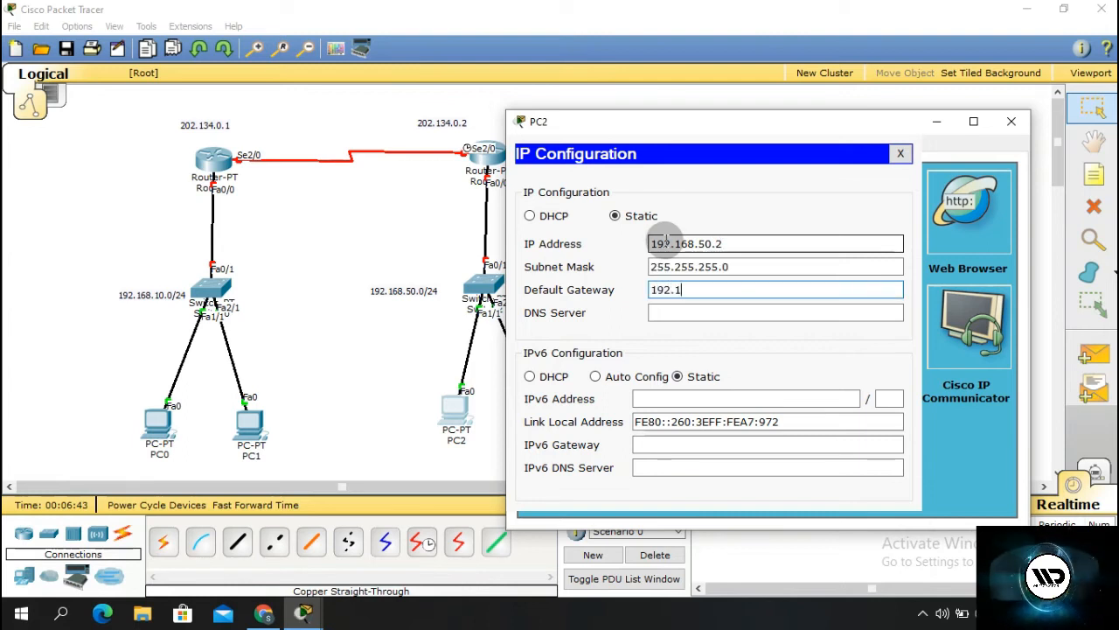
pyautogui.write('192.168.50')
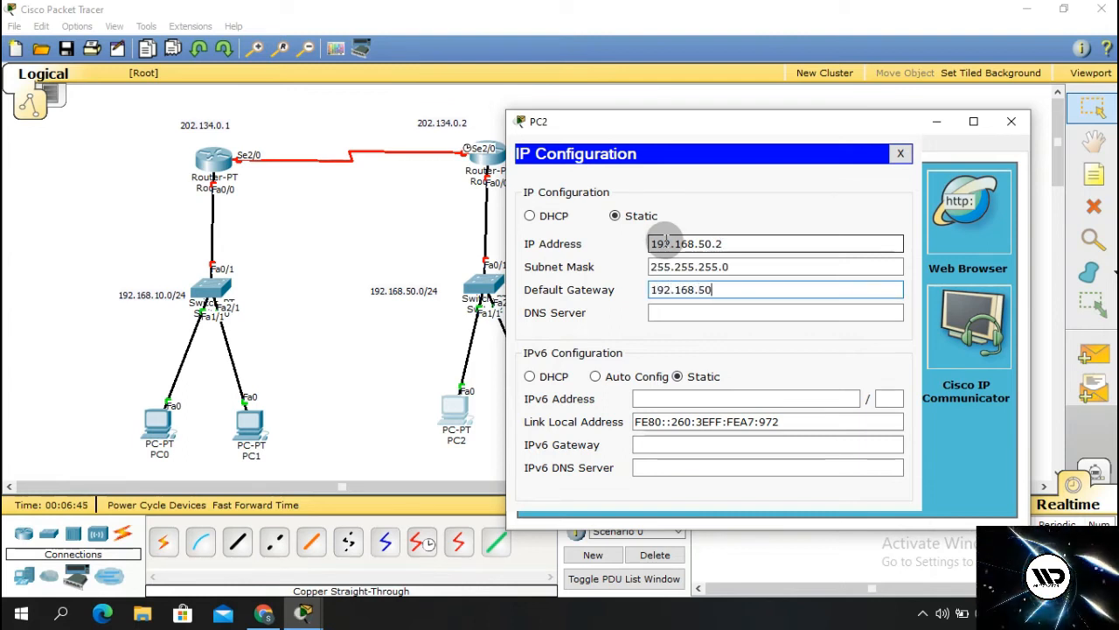
pyautogui.write('.1')
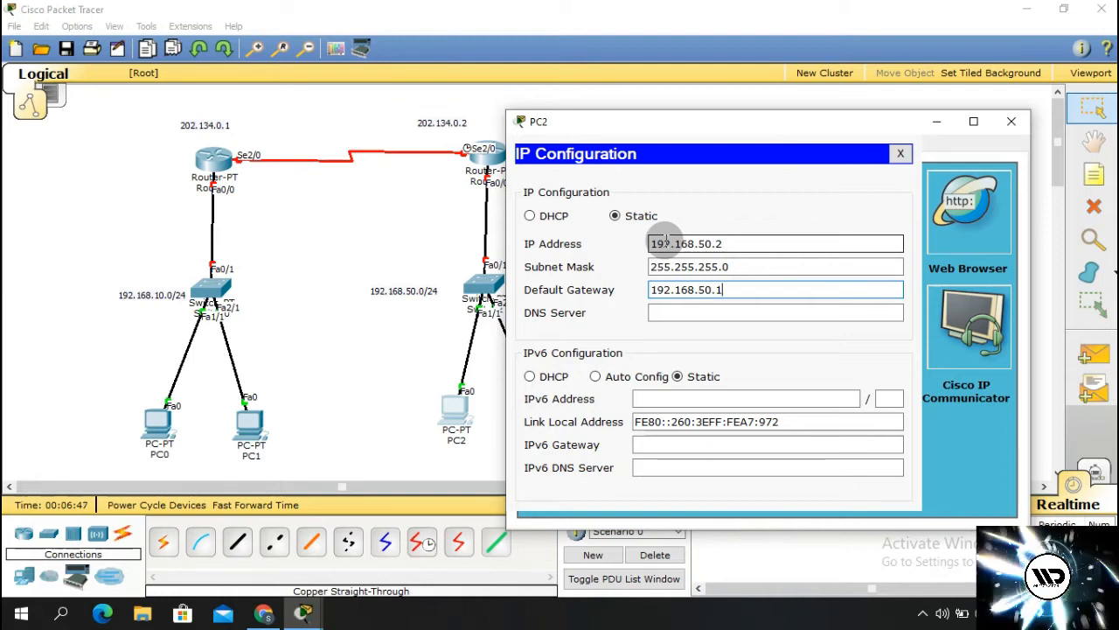
pyautogui.click(901, 154)
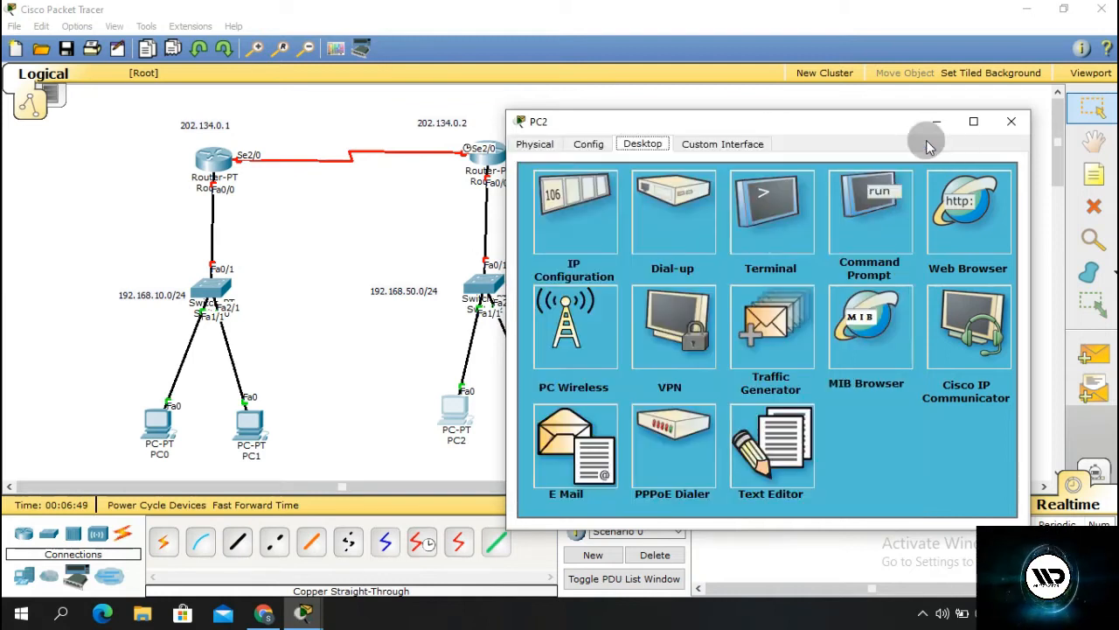
pyautogui.click(1010, 122)
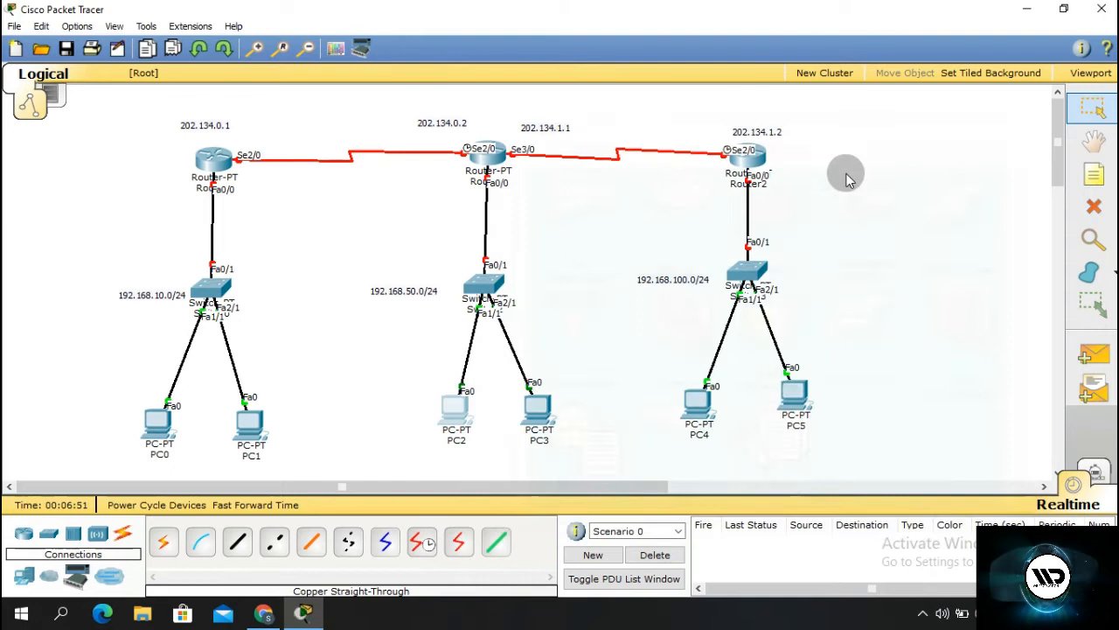
# - Configure PC3 with static IP address 192.168.50.3, subnet mask 255.255.255.0 and default gateway 192.168.50.1
pyautogui.click(536, 405)
pyautogui.moveTo(583, 107); pyautogui.dragTo(536, 113)
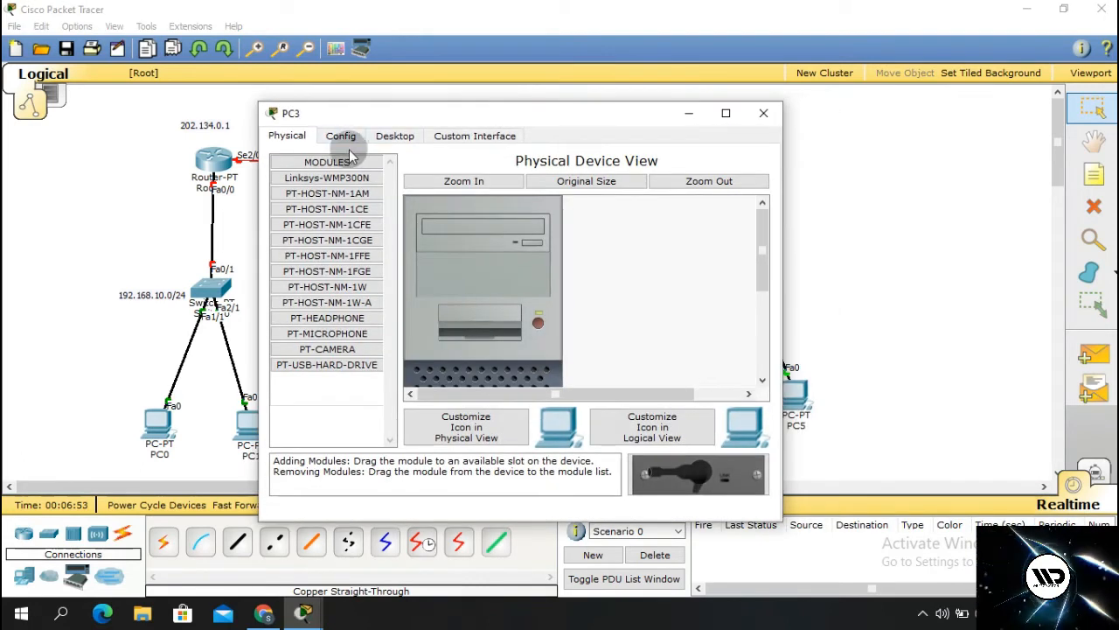
pyautogui.click(395, 136)
pyautogui.click(328, 197)
pyautogui.click(408, 234)
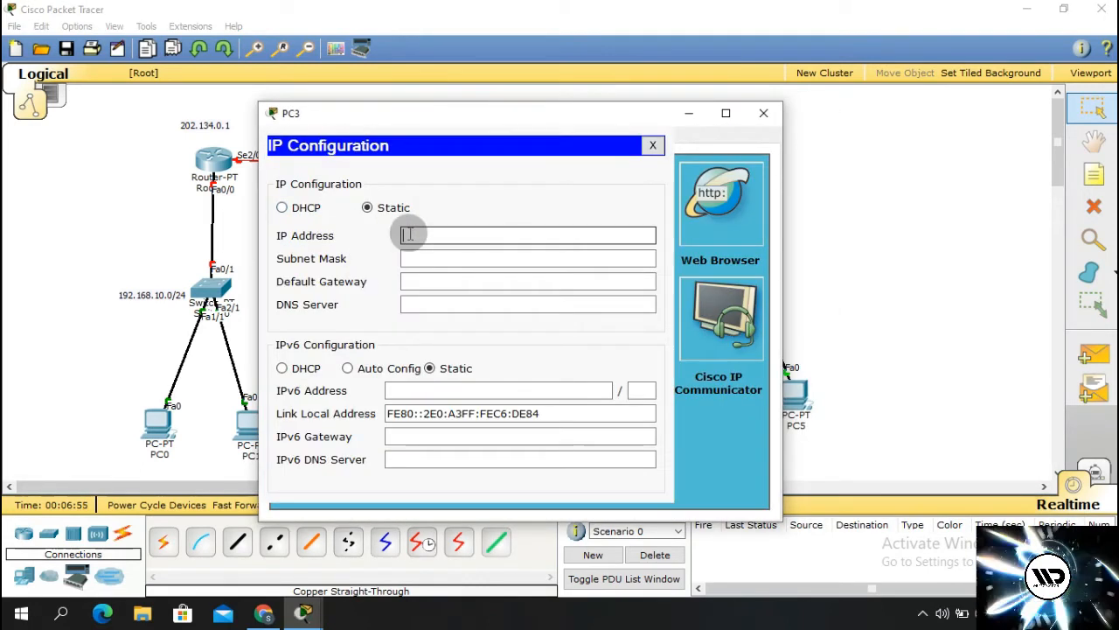
pyautogui.write('192.168')
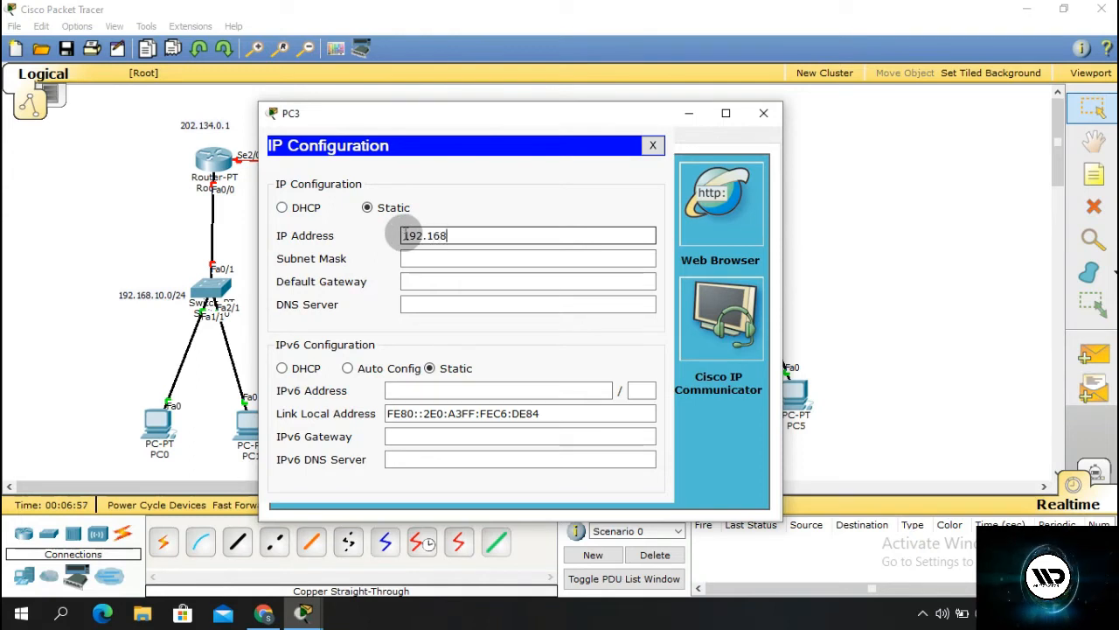
pyautogui.write('.50.3')
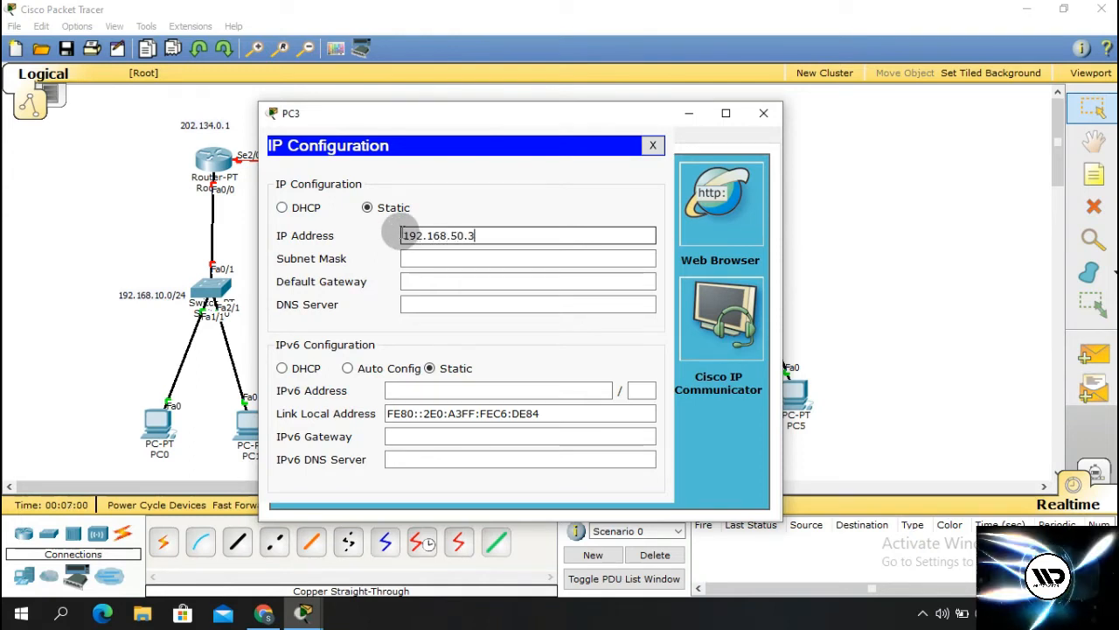
pyautogui.press('Tab')
pyautogui.press('Tab')
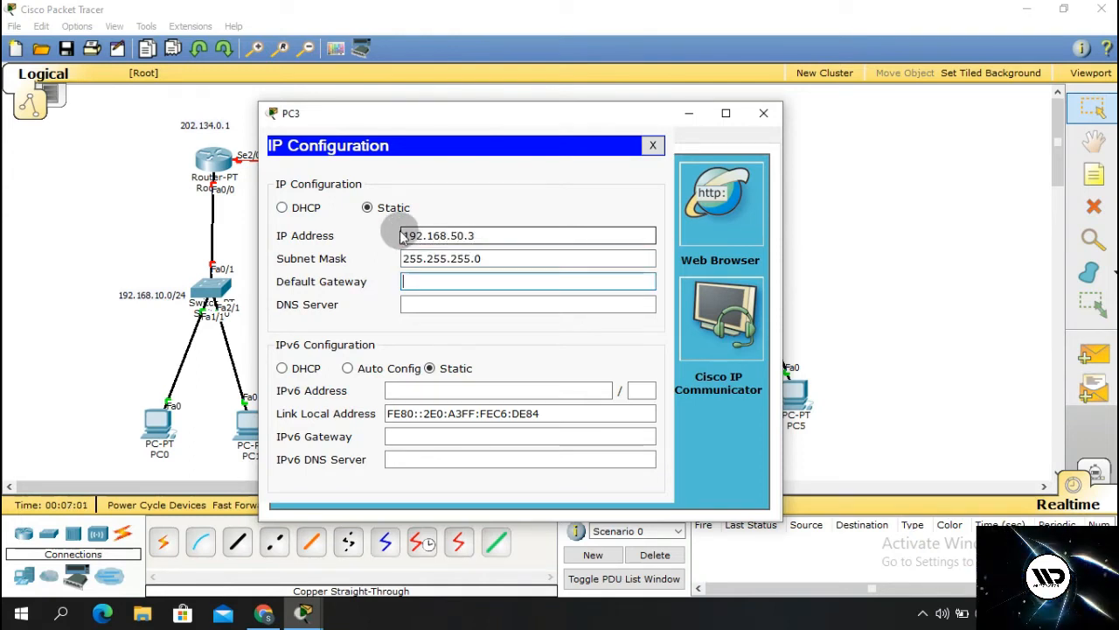
pyautogui.write('192.168.50.1')
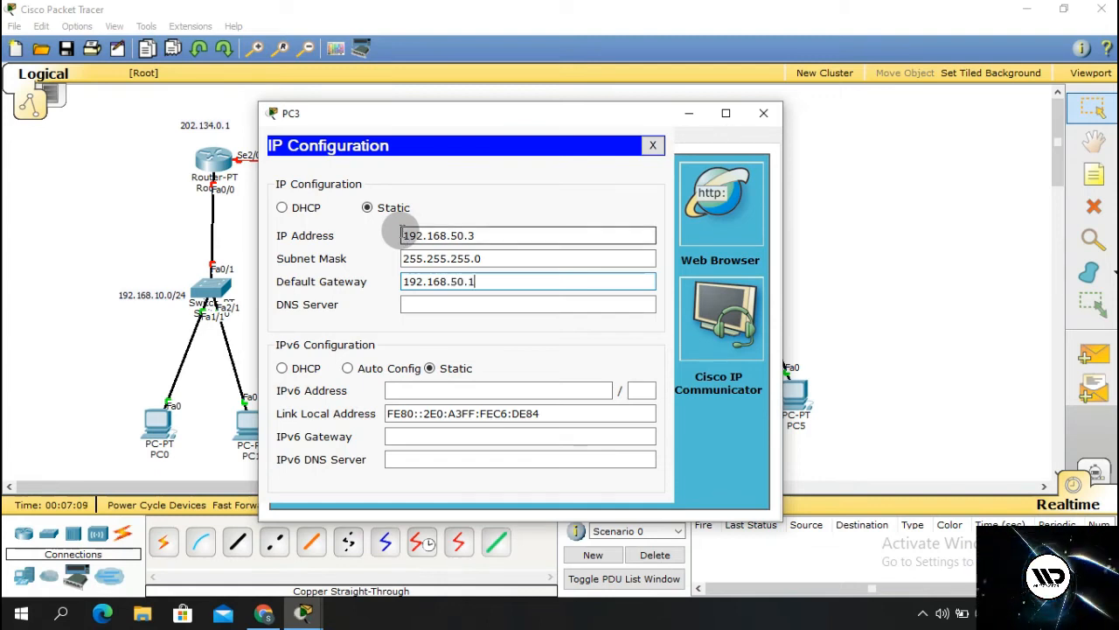
pyautogui.click(653, 145)
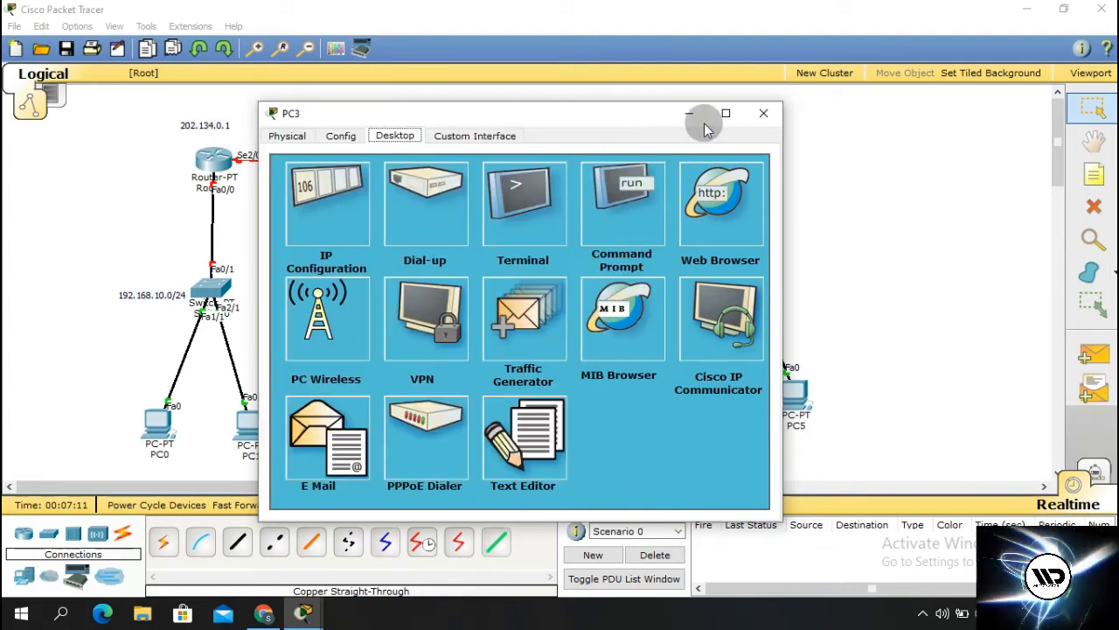
pyautogui.click(761, 115)
# - Configure PC4 with static IP address 192.168.100.2, subnet mask 255.255.255.0 and default gateway 192.168.100.1
pyautogui.click(698, 400)
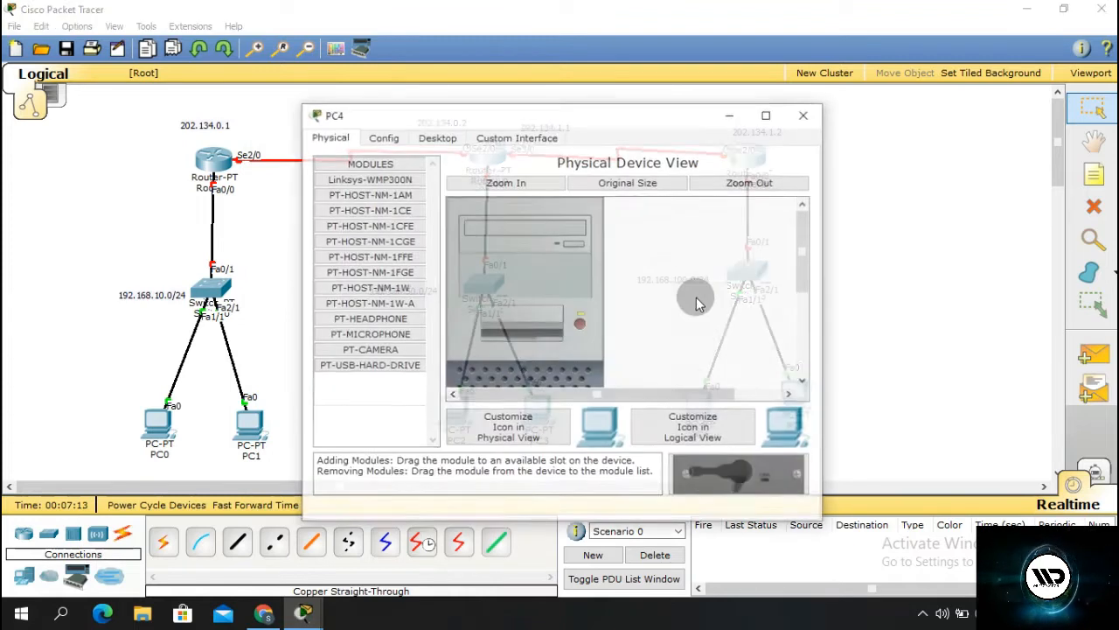
pyautogui.moveTo(599, 119); pyautogui.dragTo(345, 102)
pyautogui.click(170, 117)
pyautogui.click(92, 192)
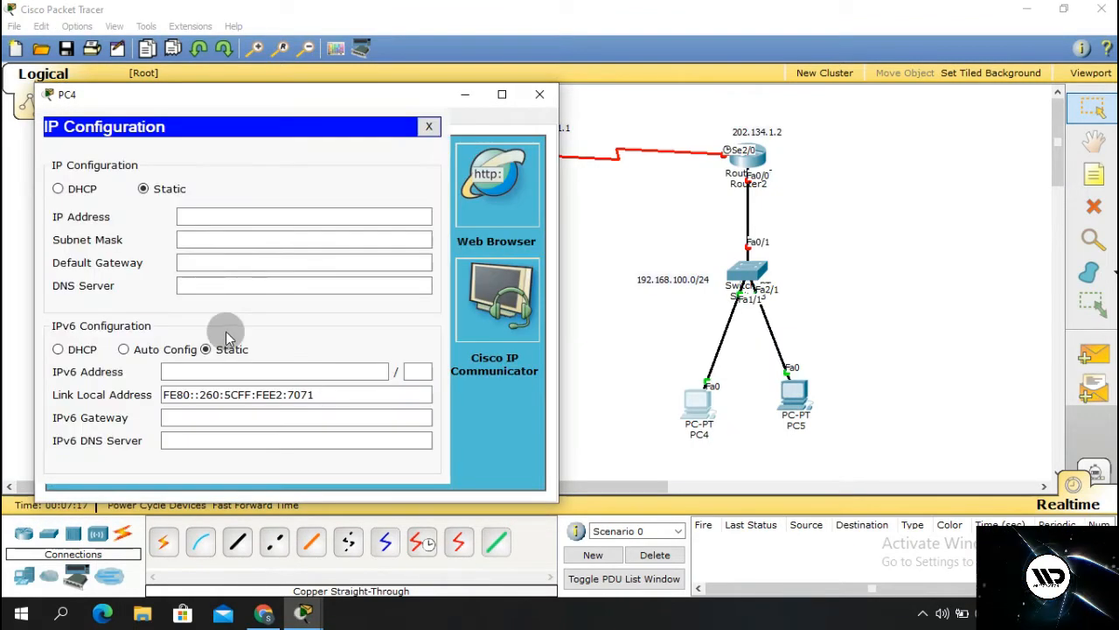
pyautogui.click(193, 214)
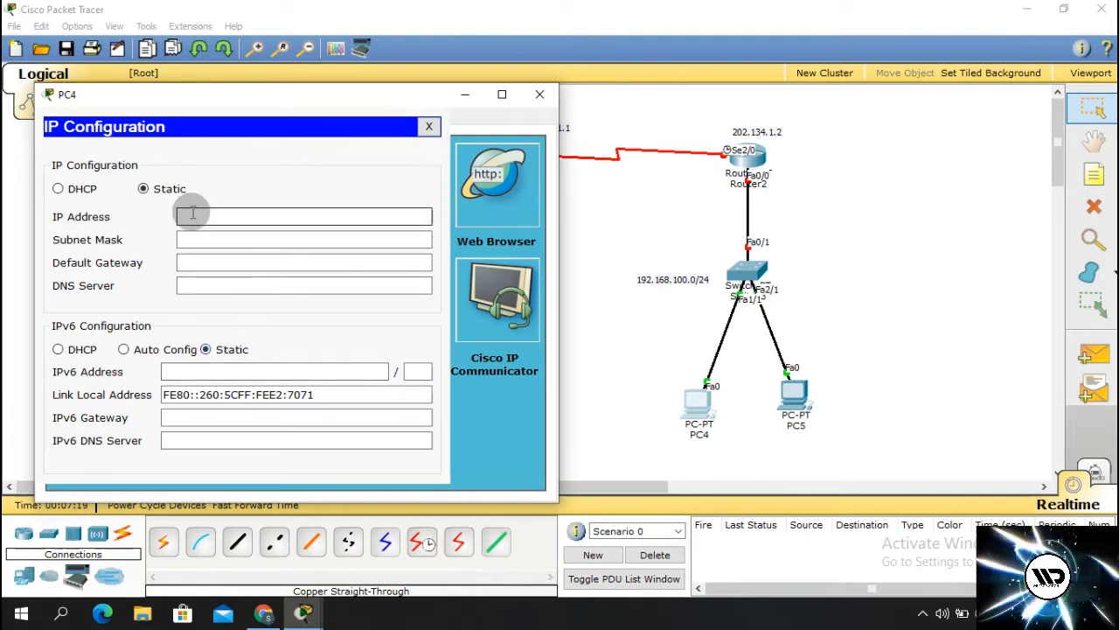
pyautogui.write('192.168.100.2')
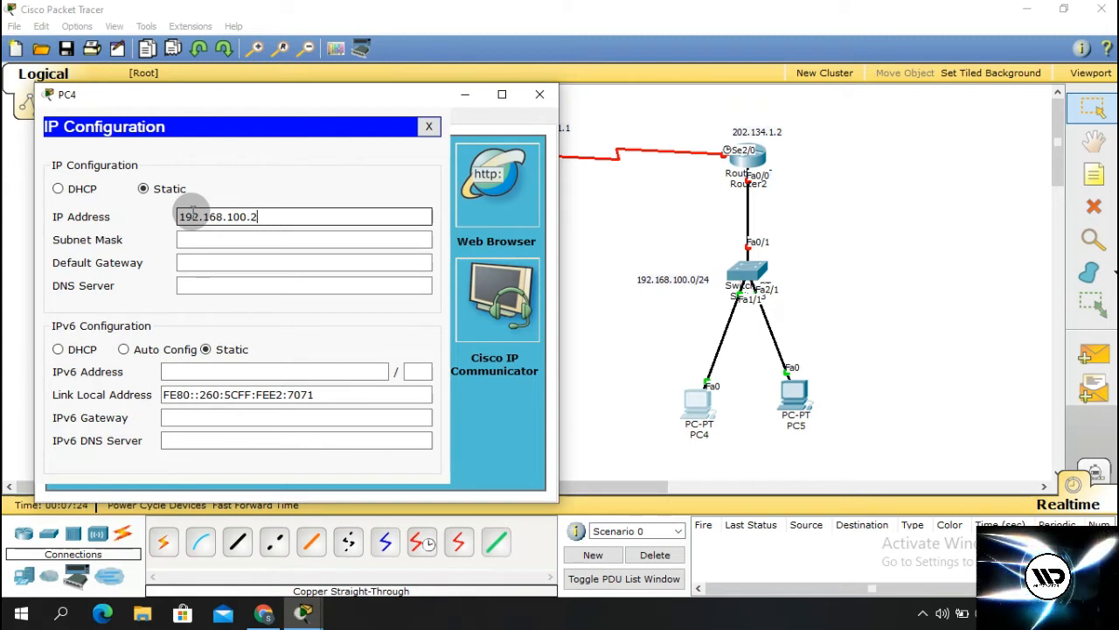
pyautogui.press('Tab')
pyautogui.press('Tab')
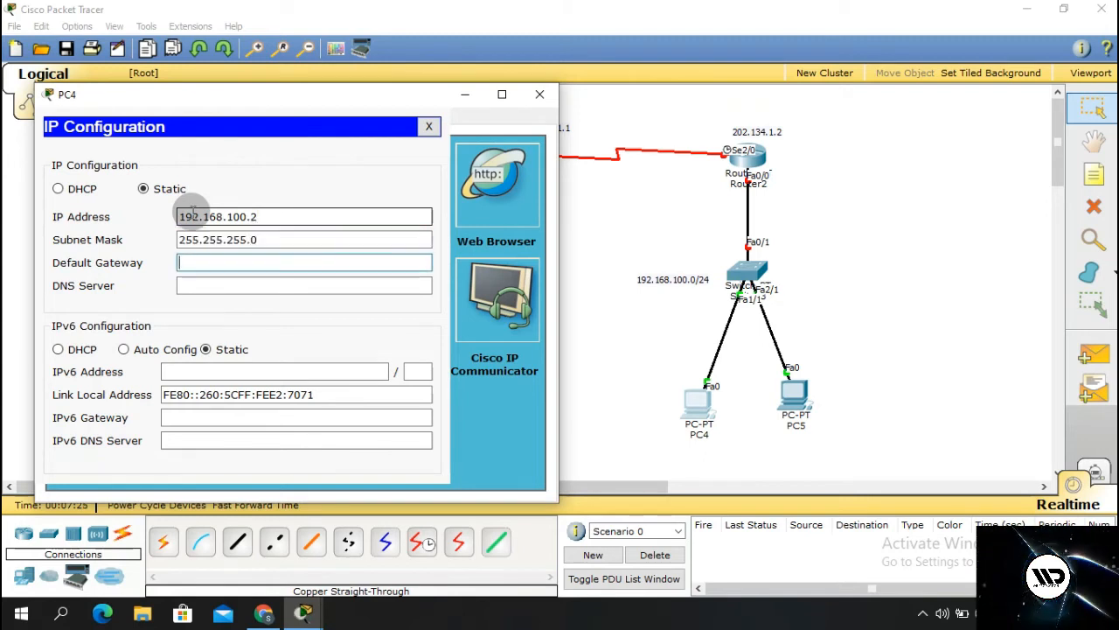
pyautogui.write('192.168.100.1')
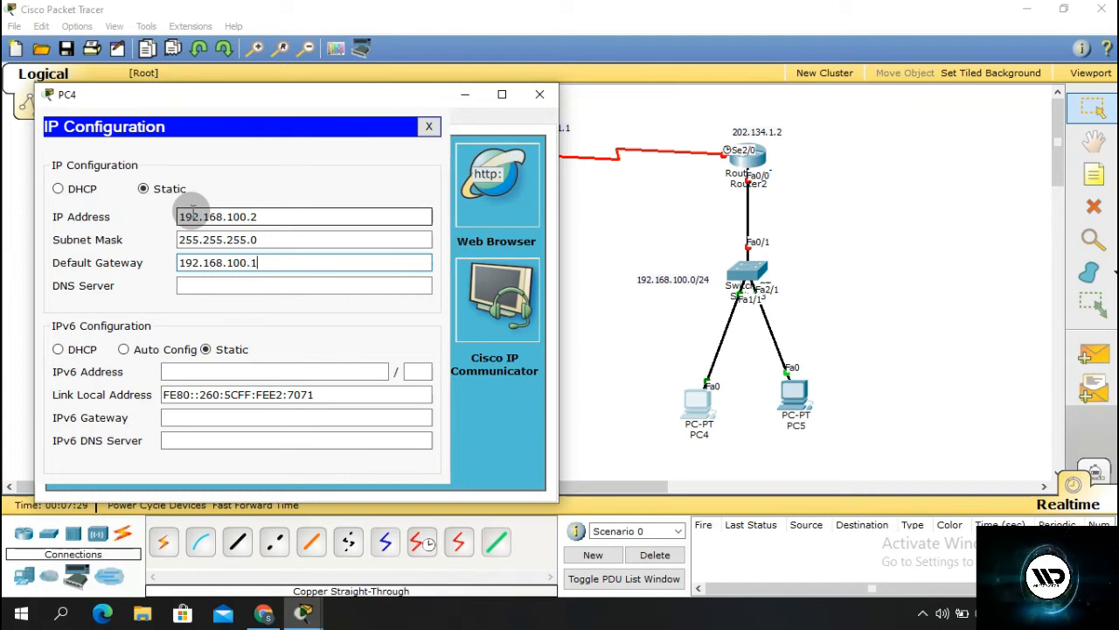
pyautogui.click(429, 127)
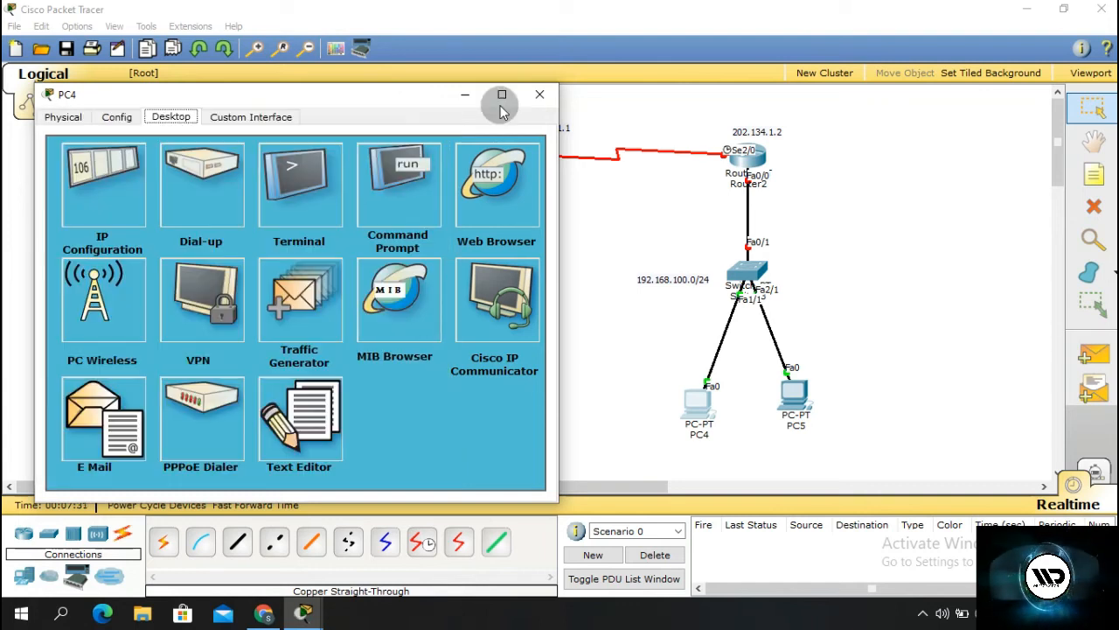
pyautogui.click(539, 93)
# - Open the IP configuration of PC5
pyautogui.click(780, 411)
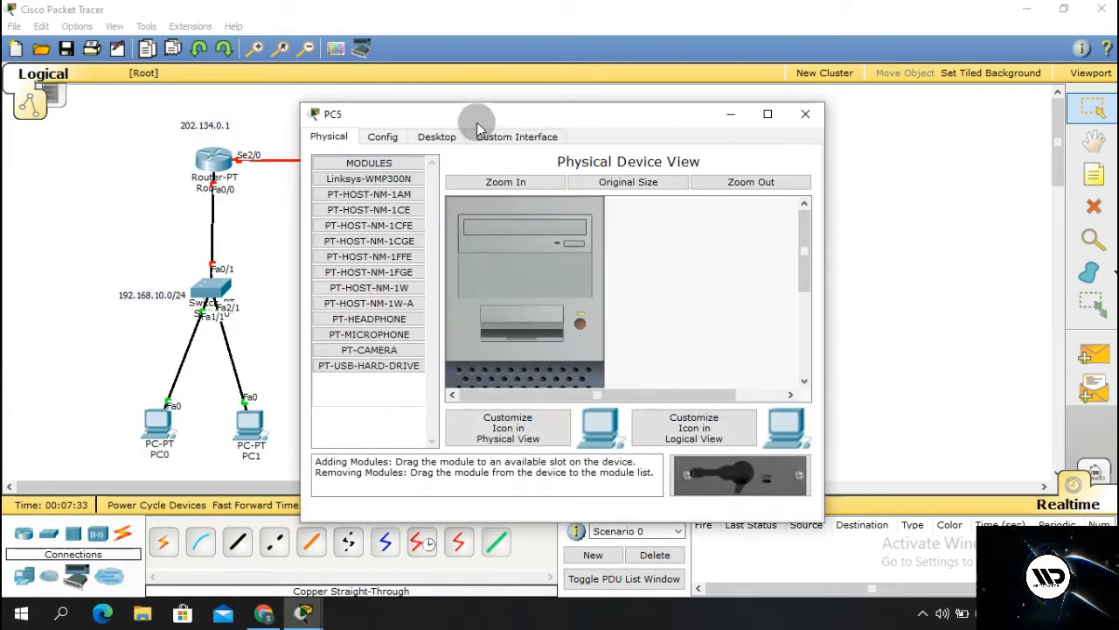
pyautogui.click(437, 137)
pyautogui.click(357, 229)
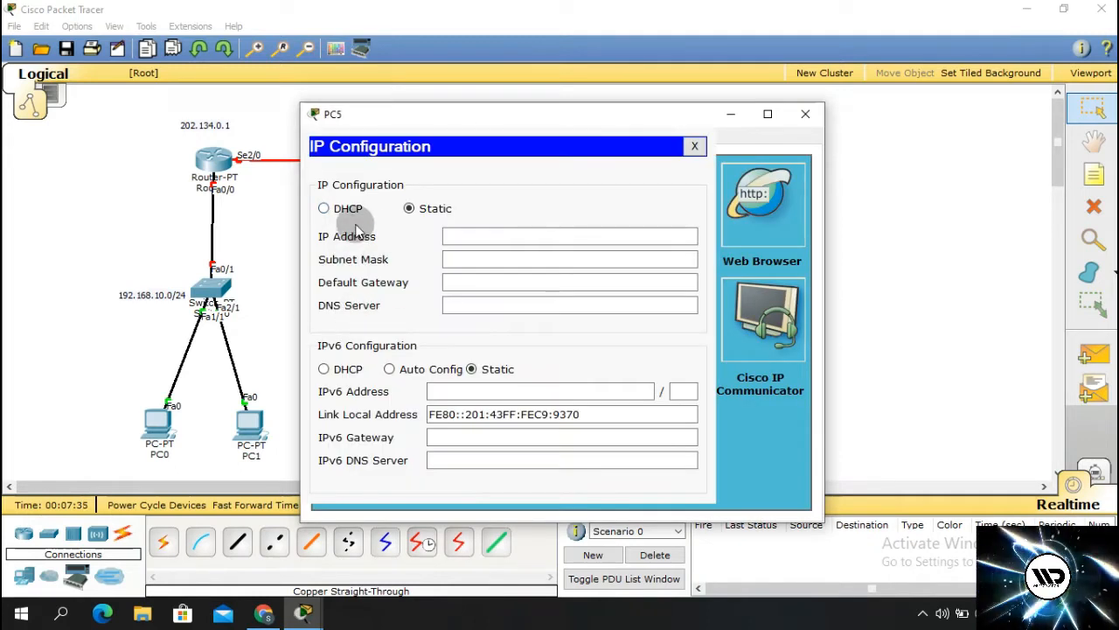
# - Try to assign the static IP address 192.168.100.2 to PC5
pyautogui.click(464, 227)
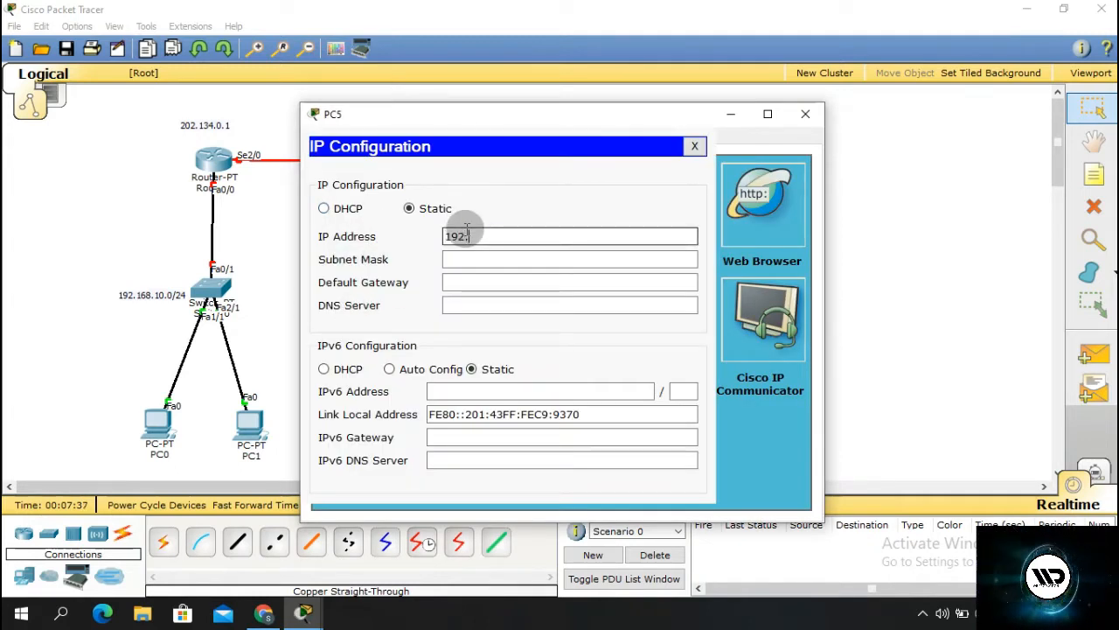
pyautogui.write('192.168.100.2')
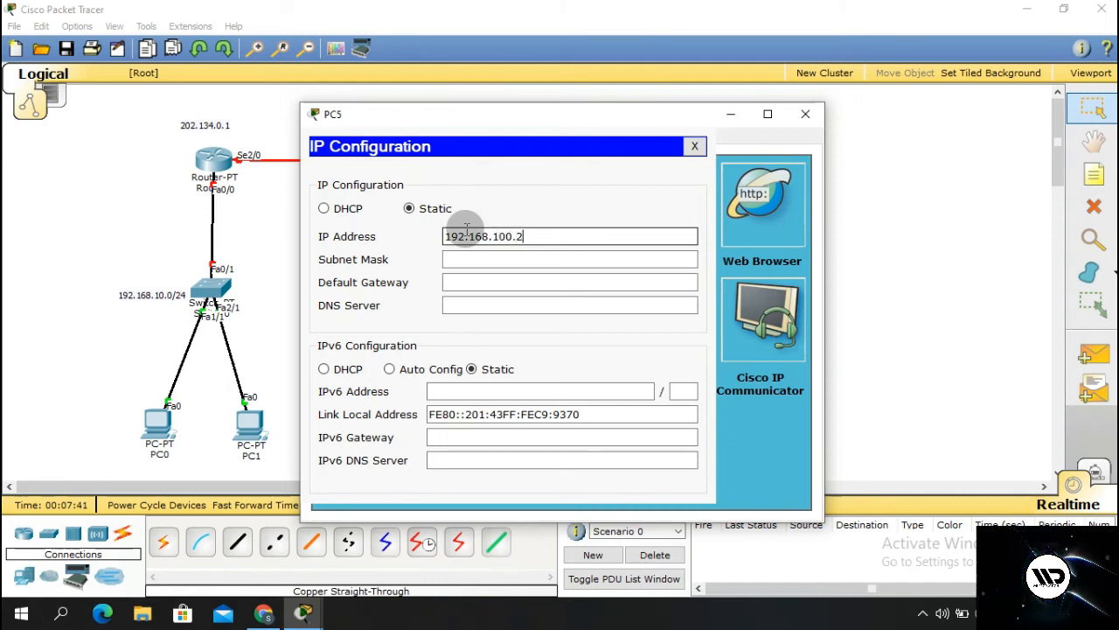
pyautogui.press('Tab')
# - Configure PC5 with static IP address 192.168.100.3, subnet mask 255.255.255.0 and default gateway 192.168.100.1
pyautogui.click(467, 229)
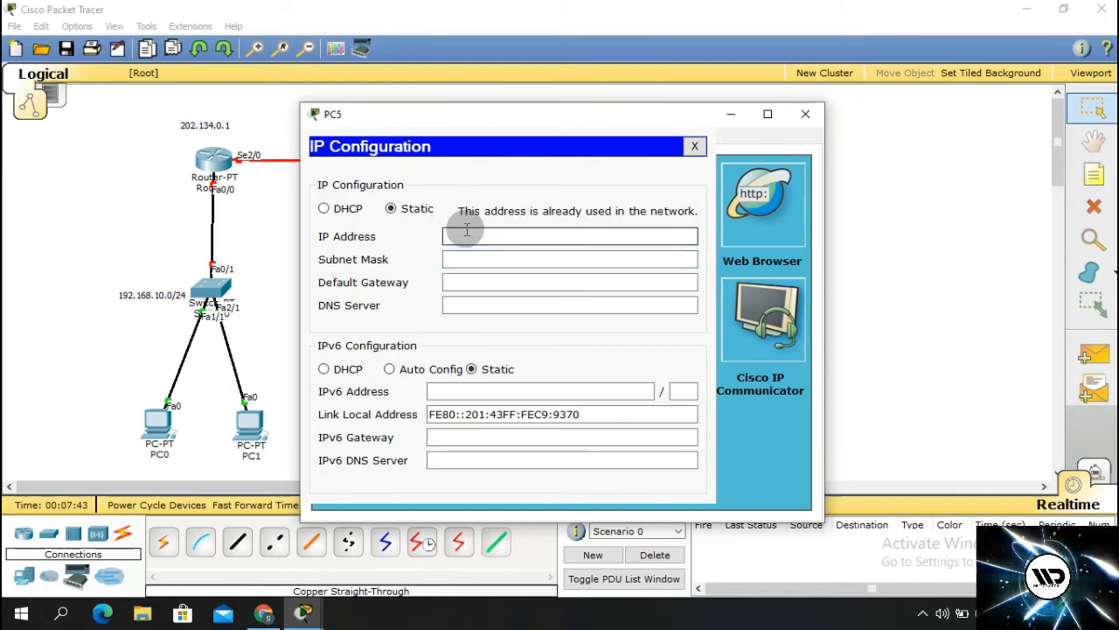
pyautogui.write('192.168.100.')
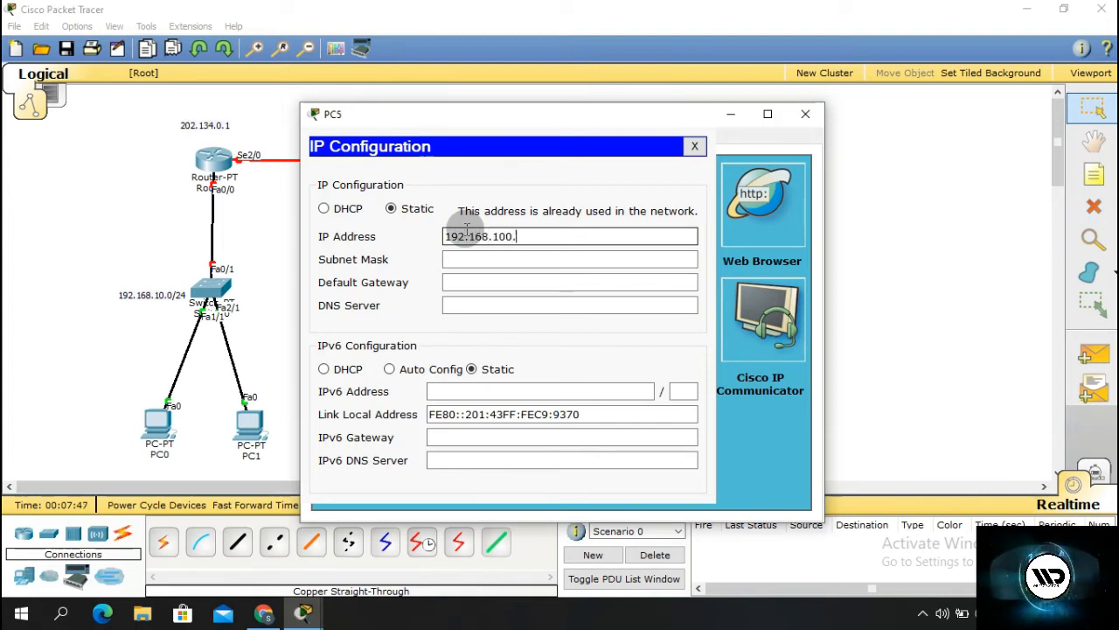
pyautogui.write('3')
pyautogui.press('Tab')
pyautogui.press('Tab')
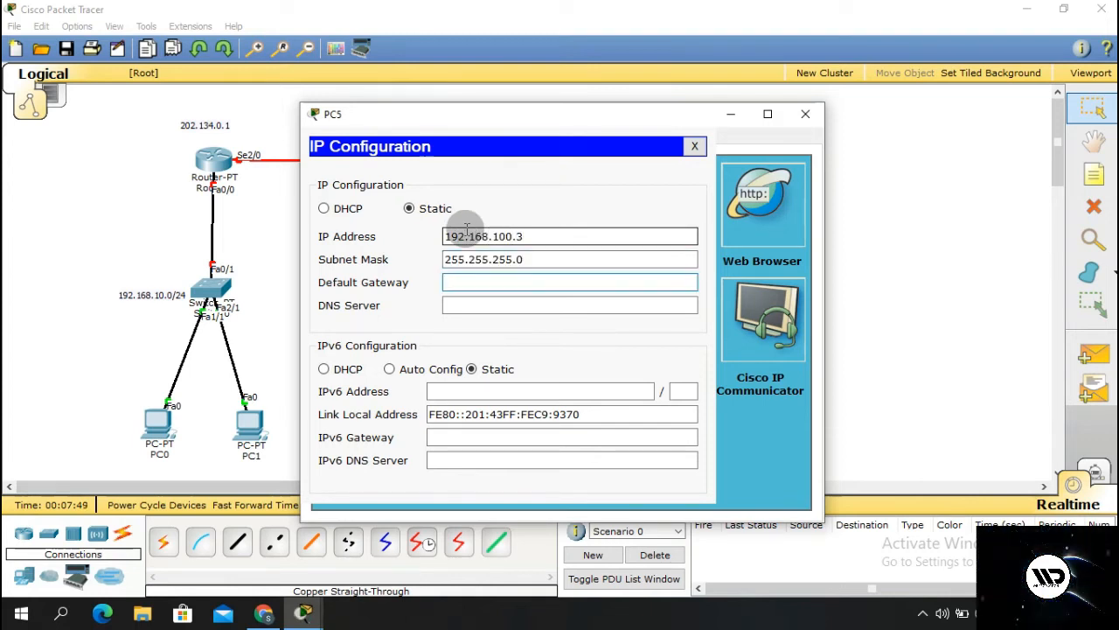
pyautogui.write('192.168.100.1')
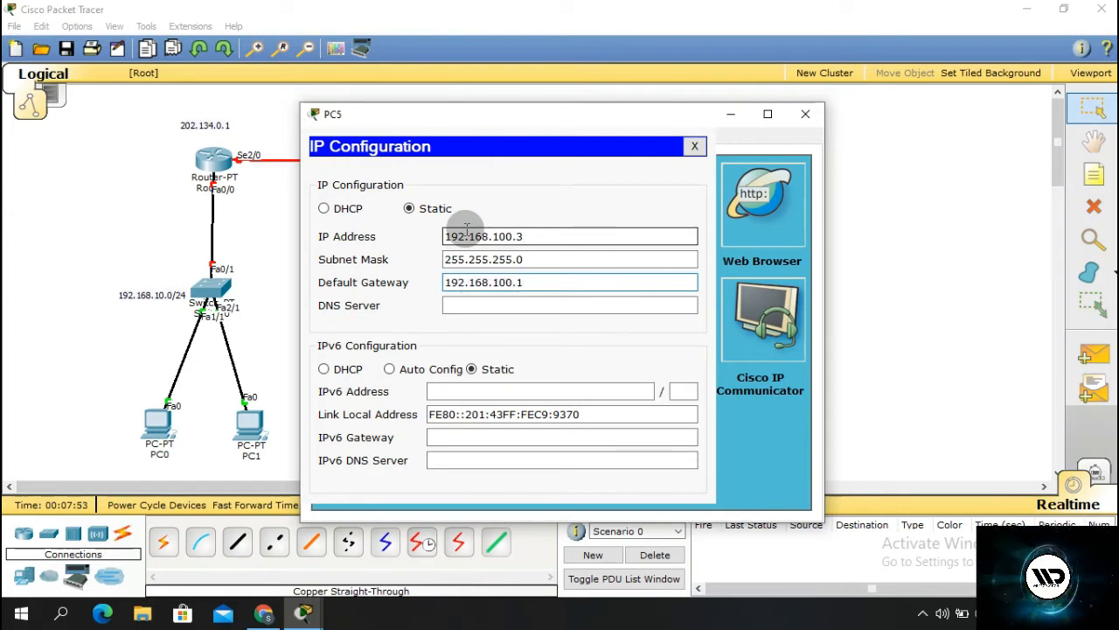
pyautogui.click(696, 147)
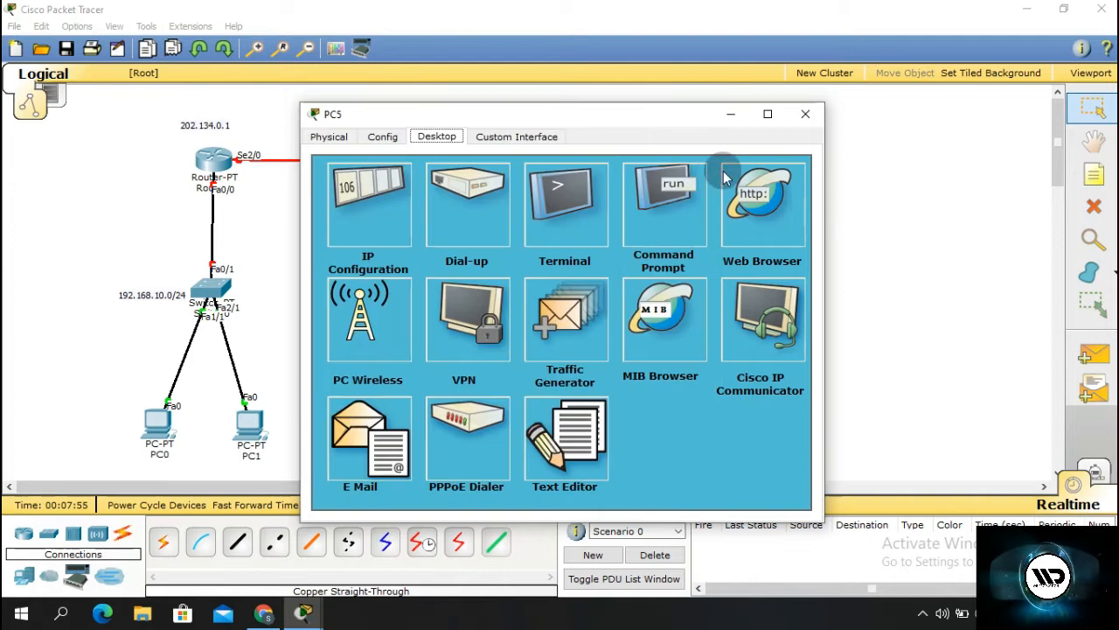
pyautogui.click(806, 113)
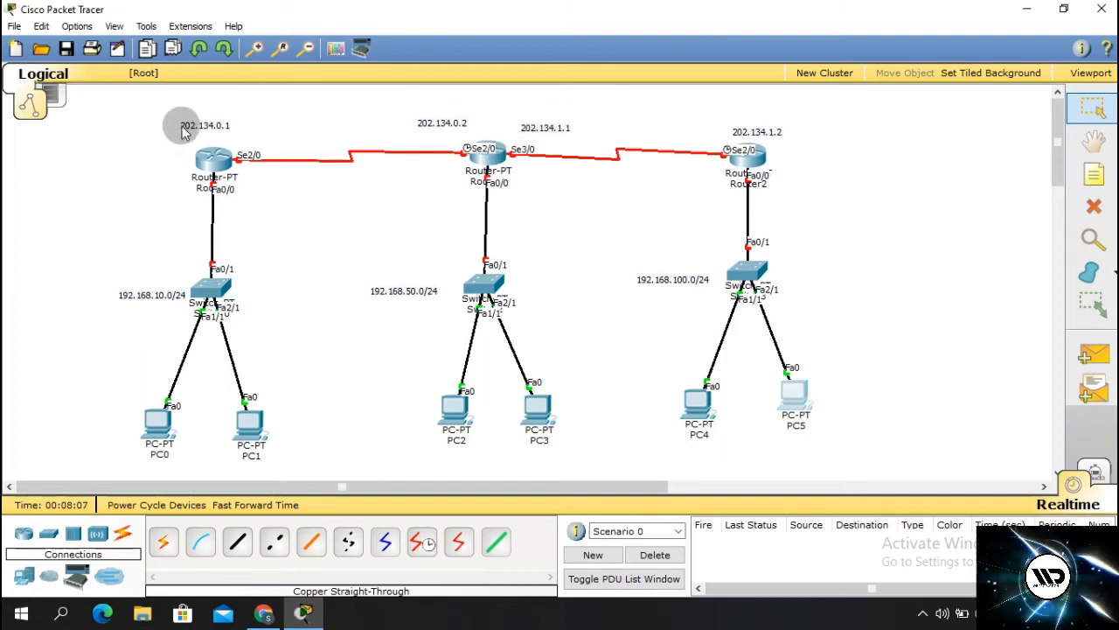
# - Open the configuration settings of Router0
pyautogui.click(211, 159)
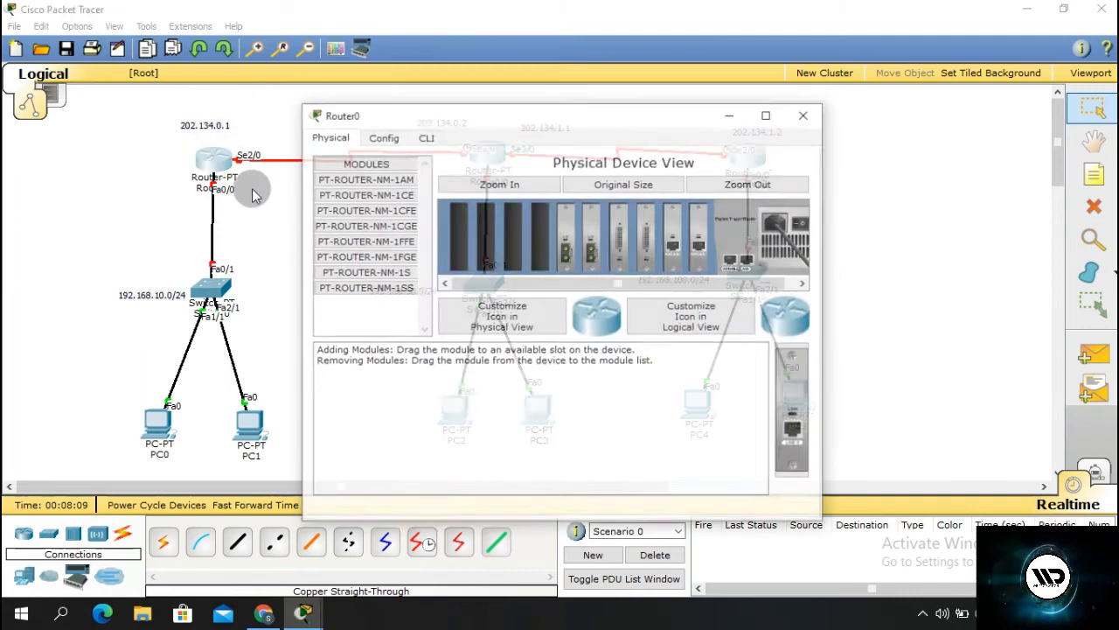
pyautogui.moveTo(474, 111); pyautogui.dragTo(517, 104)
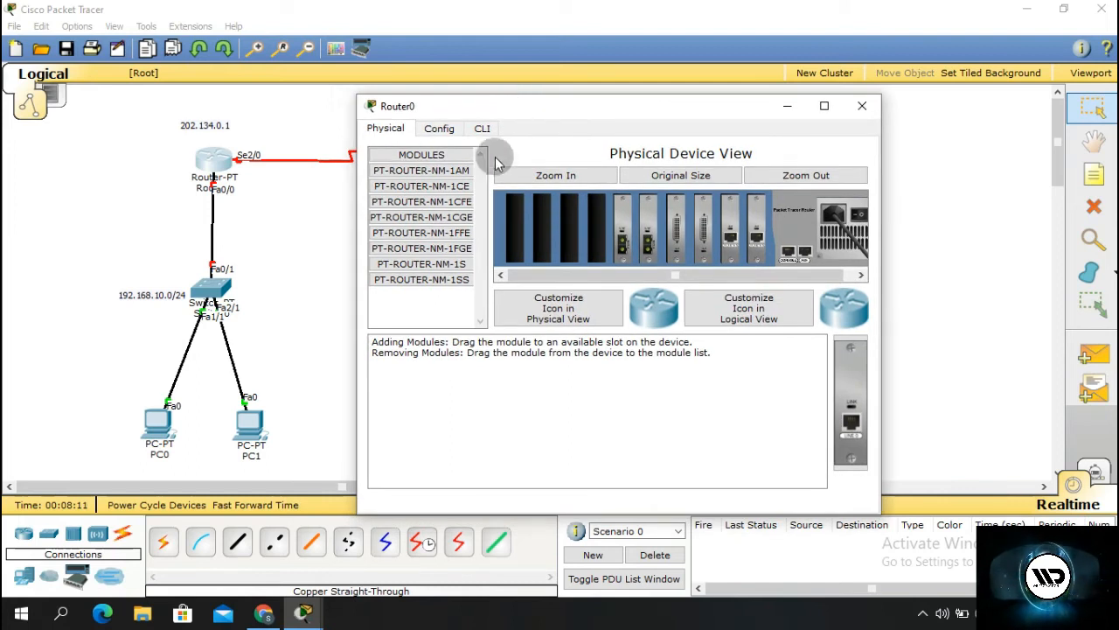
pyautogui.click(439, 133)
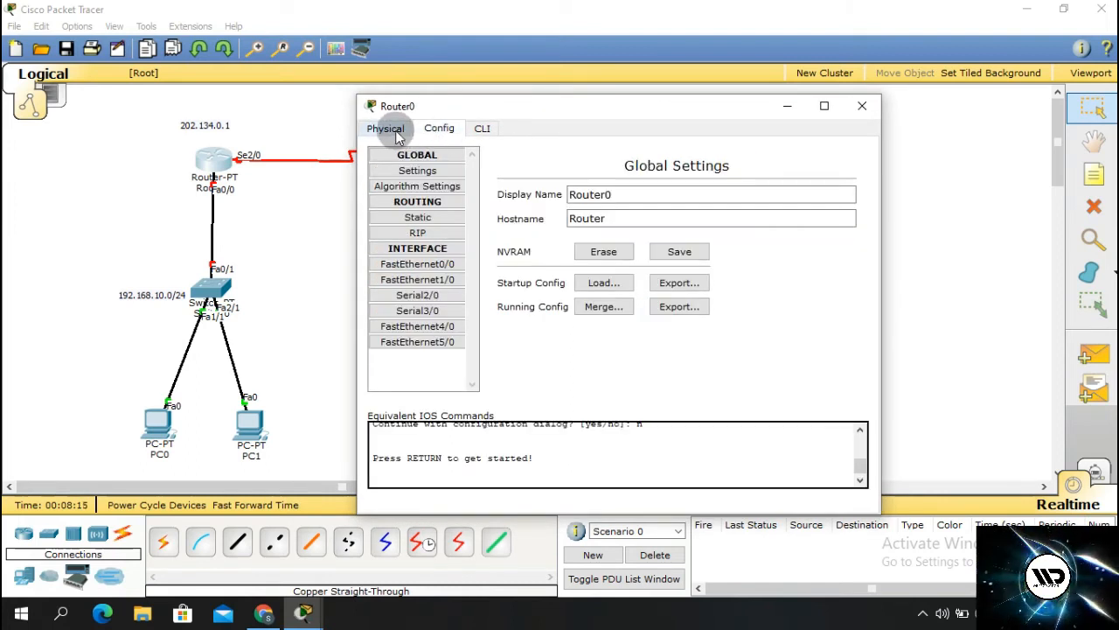
pyautogui.click(395, 131)
pyautogui.click(438, 129)
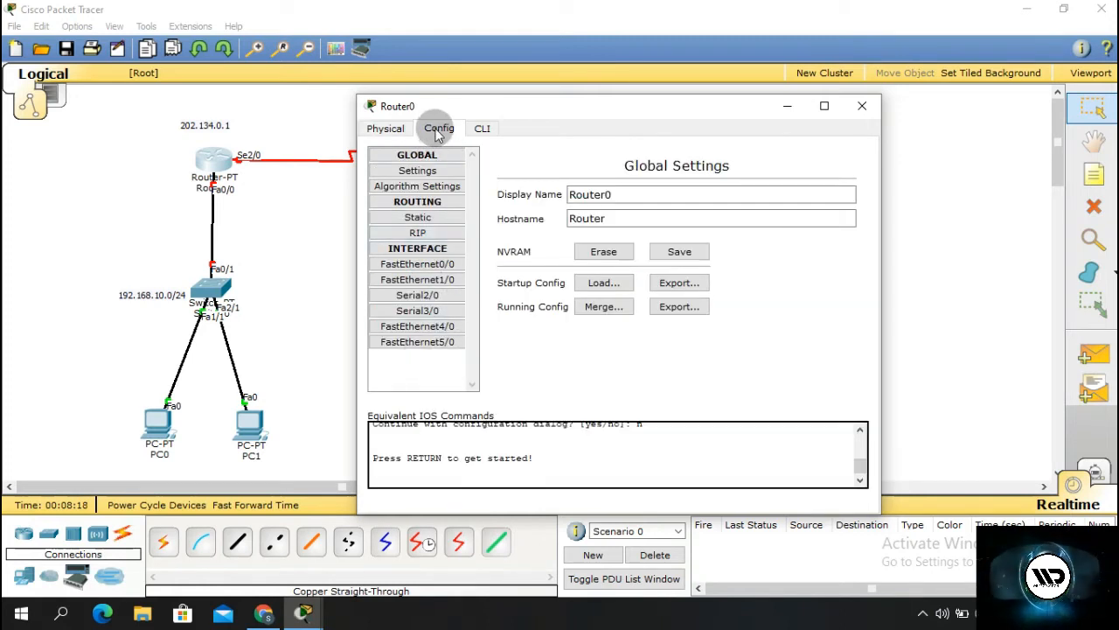
pyautogui.click(481, 128)
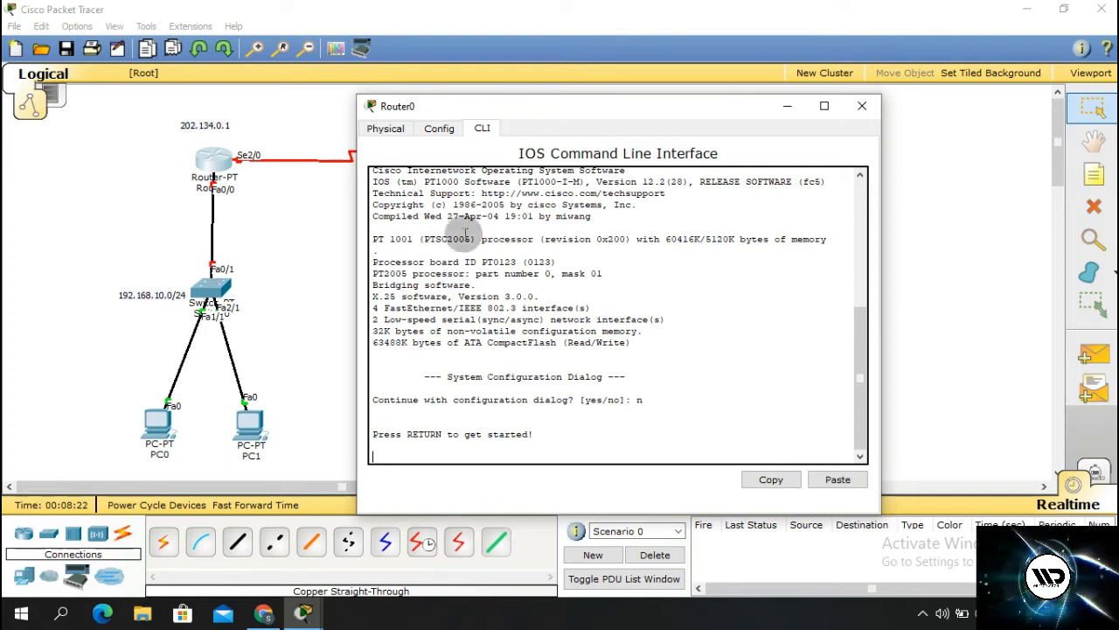
pyautogui.click(440, 133)
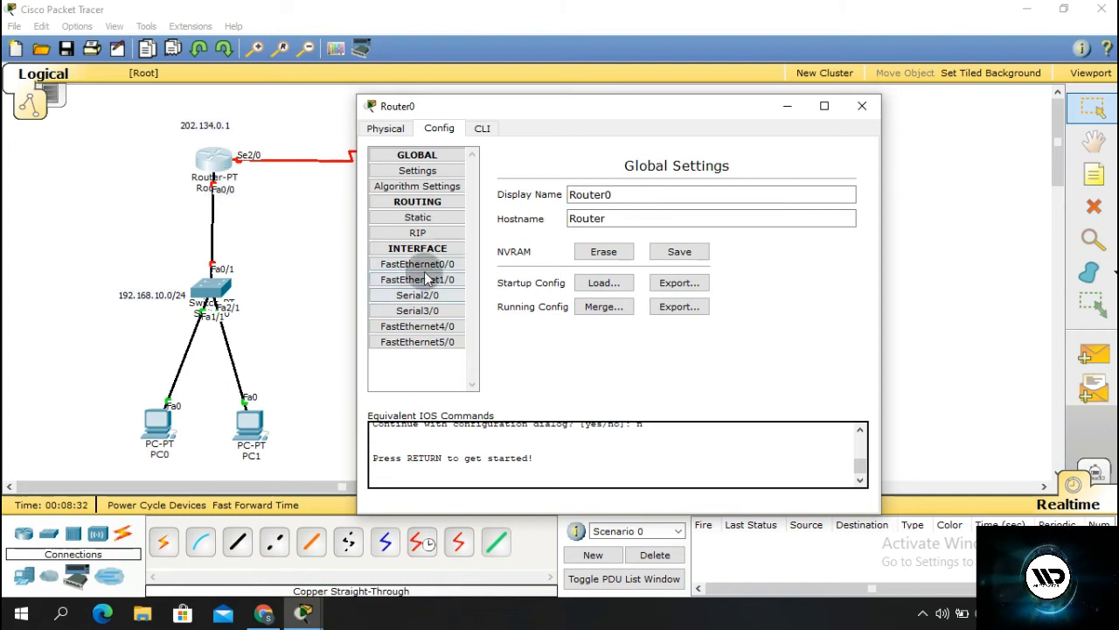
# - Turn on Router0's FastEthernet0/0 port and set its IP address to 192.168.10.1 with subnet mask 255.255.255.0
pyautogui.moveTo(555, 106); pyautogui.dragTo(487, 99)
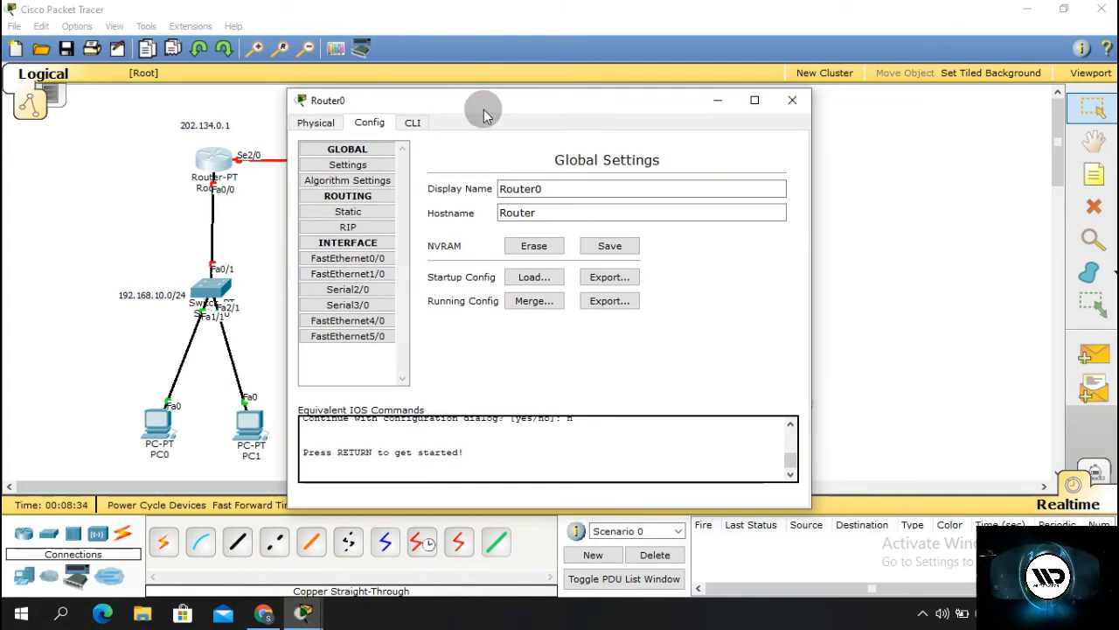
pyautogui.click(348, 261)
pyautogui.click(759, 183)
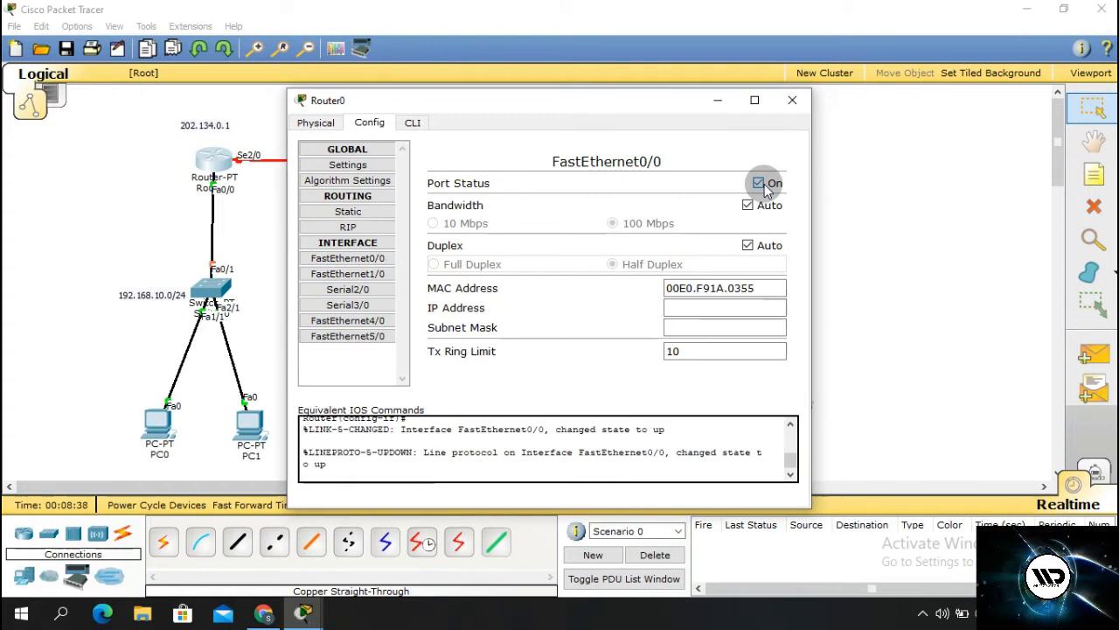
pyautogui.moveTo(748, 288); pyautogui.dragTo(608, 297)
pyautogui.click(719, 308)
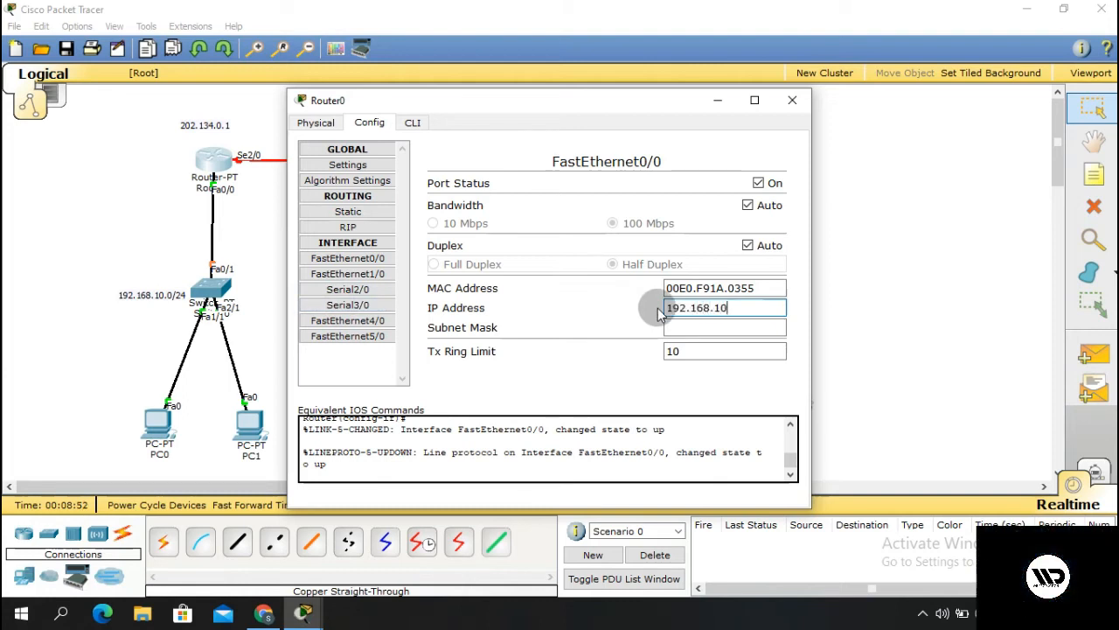
pyautogui.press('Tab')
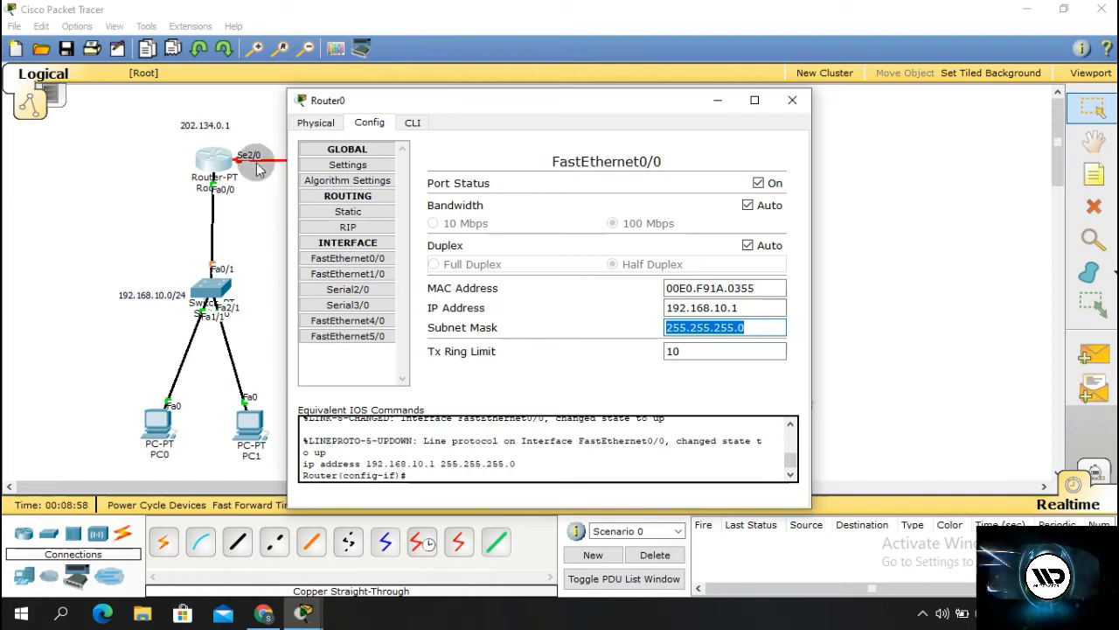
# - Turn on Router0's Serial2/0 port and set its IP address to 202.134.0.1 with subnet mask 255.255.255.0
pyautogui.click(353, 294)
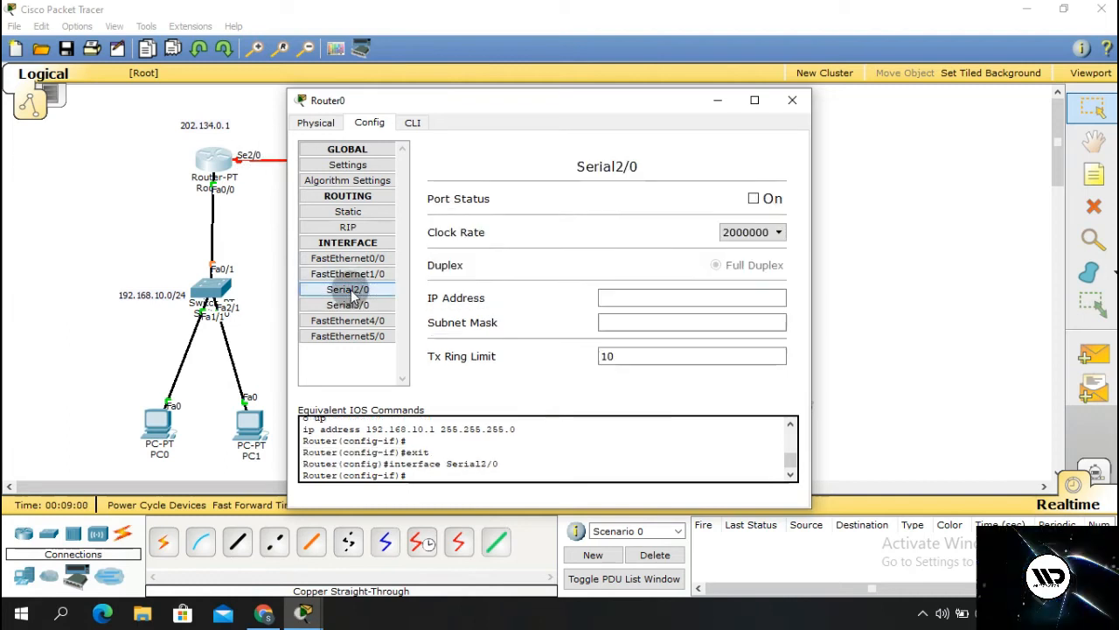
pyautogui.click(754, 199)
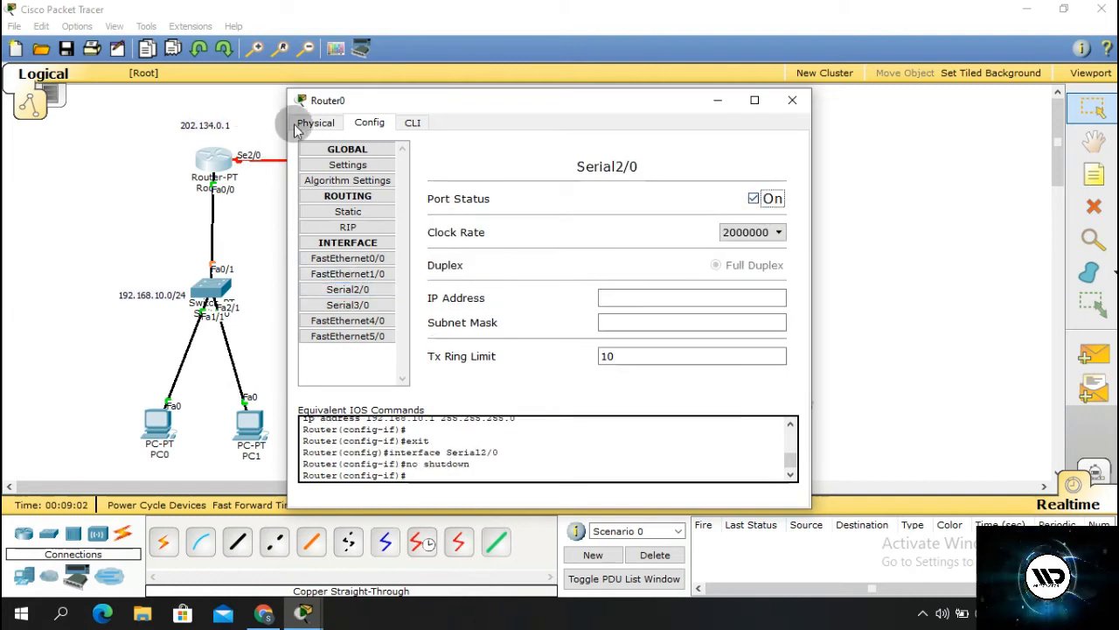
pyautogui.click(633, 299)
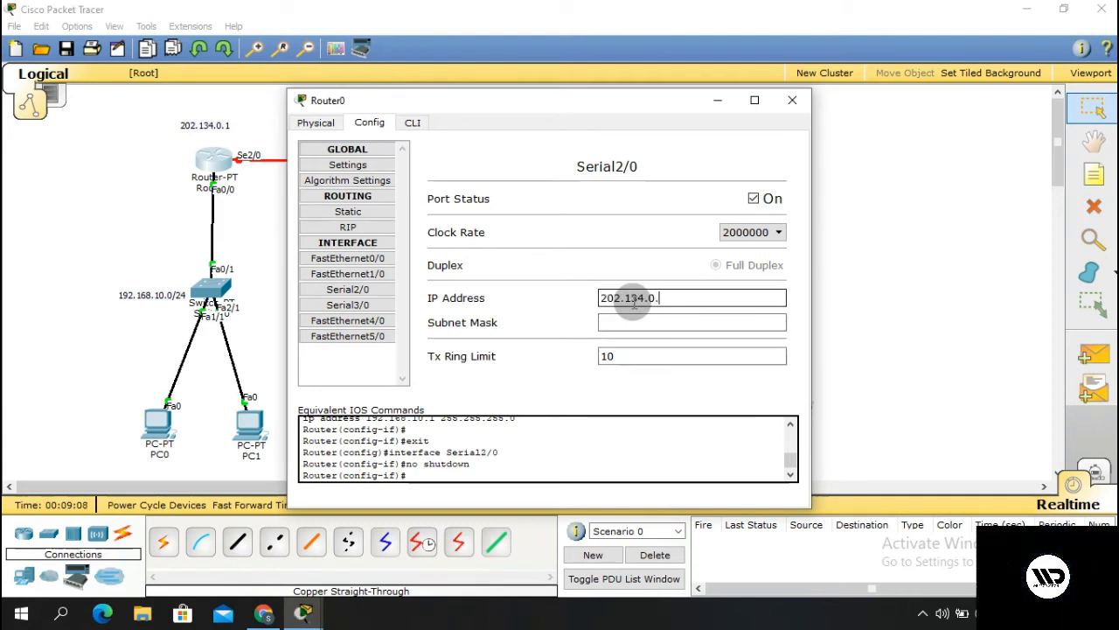
pyautogui.press('Tab')
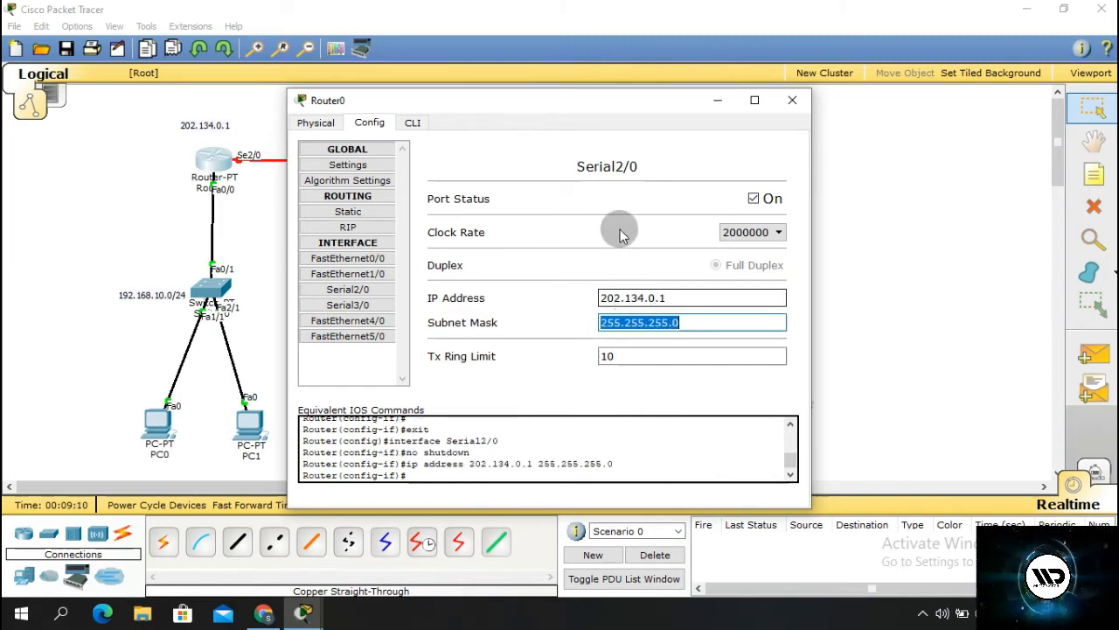
pyautogui.click(791, 104)
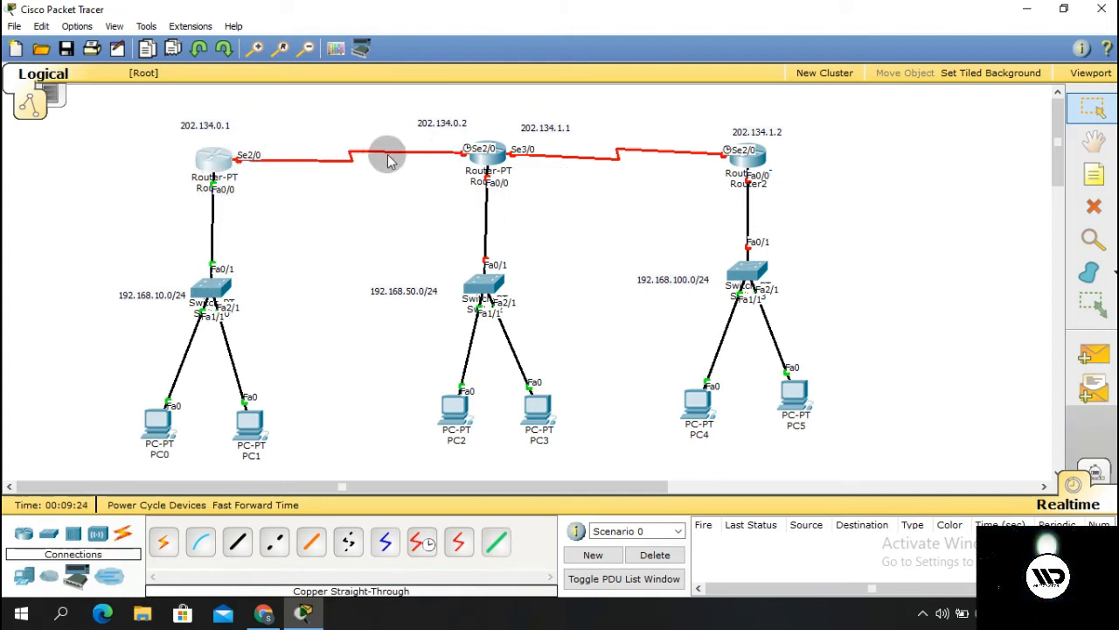
# - Open Router1's configuration settings and turn on its FastEthernet0/0 port
pyautogui.click(492, 157)
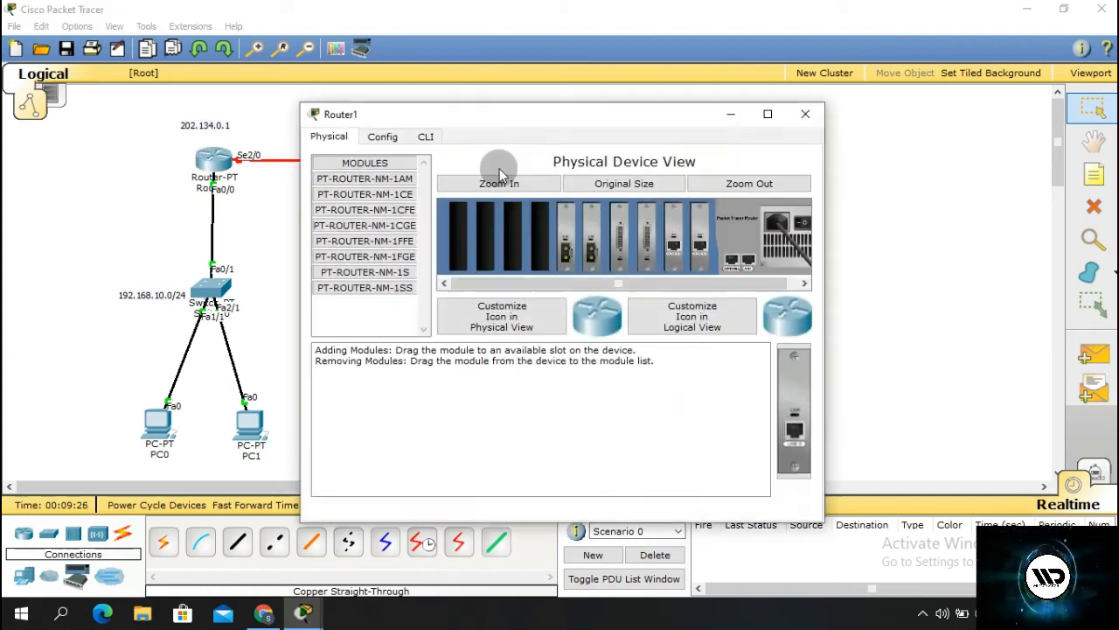
pyautogui.click(808, 117)
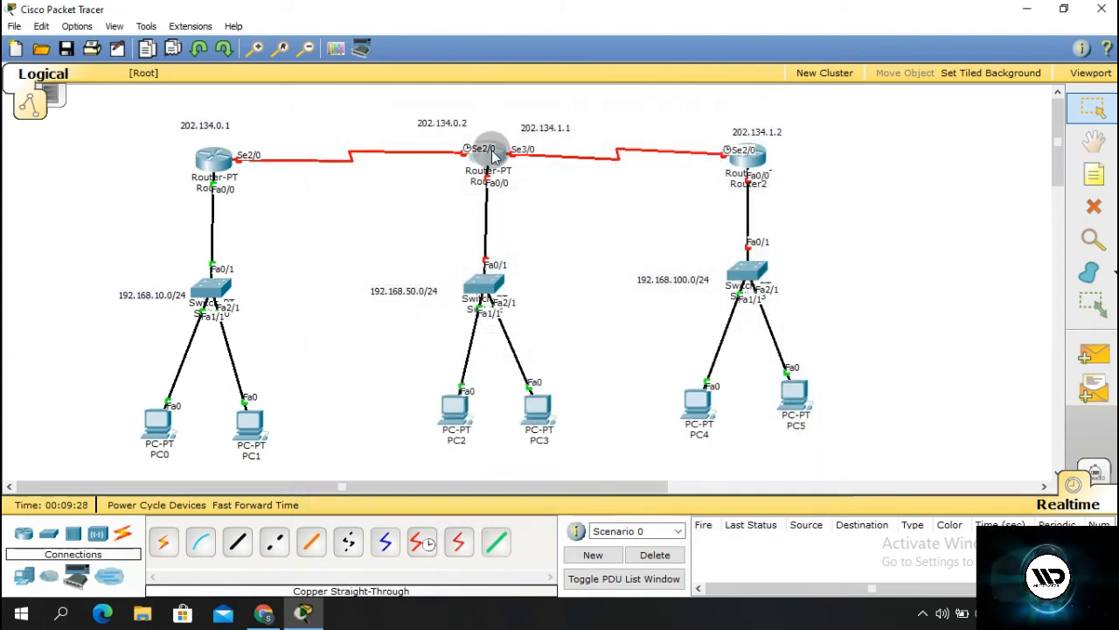
pyautogui.click(494, 158)
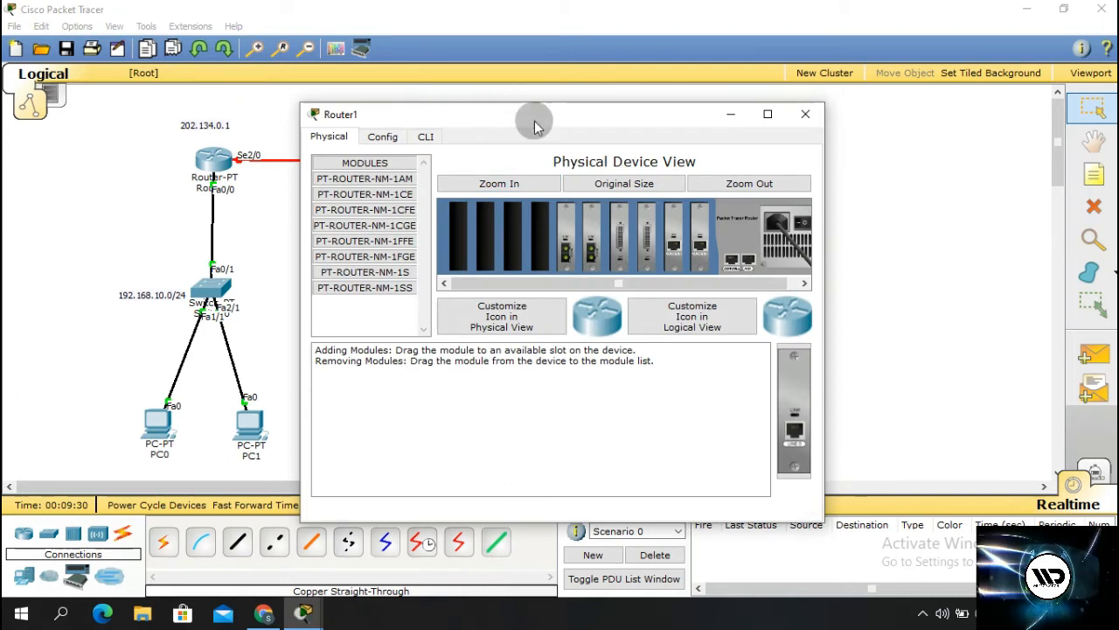
pyautogui.moveTo(505, 118); pyautogui.dragTo(725, 125)
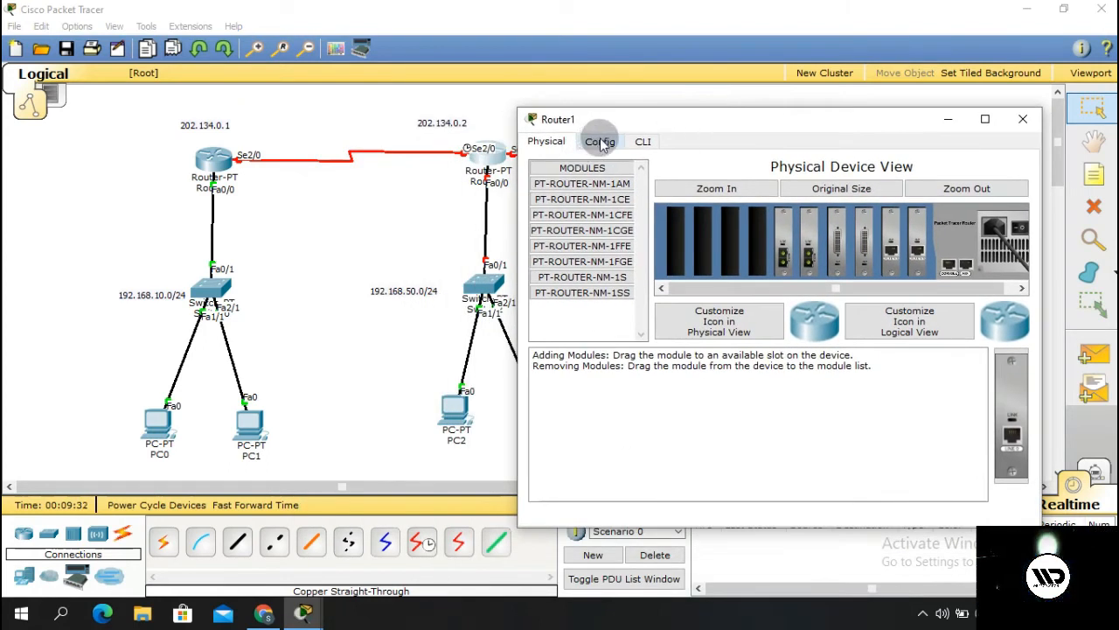
pyautogui.click(600, 141)
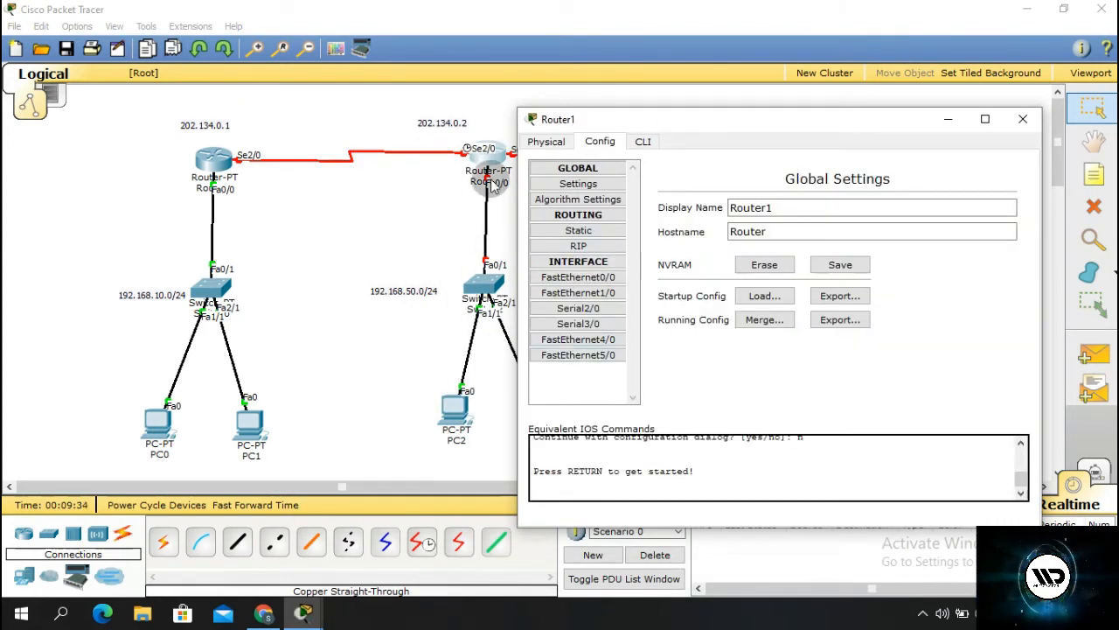
pyautogui.click(578, 276)
pyautogui.moveTo(684, 128); pyautogui.dragTo(43, 140)
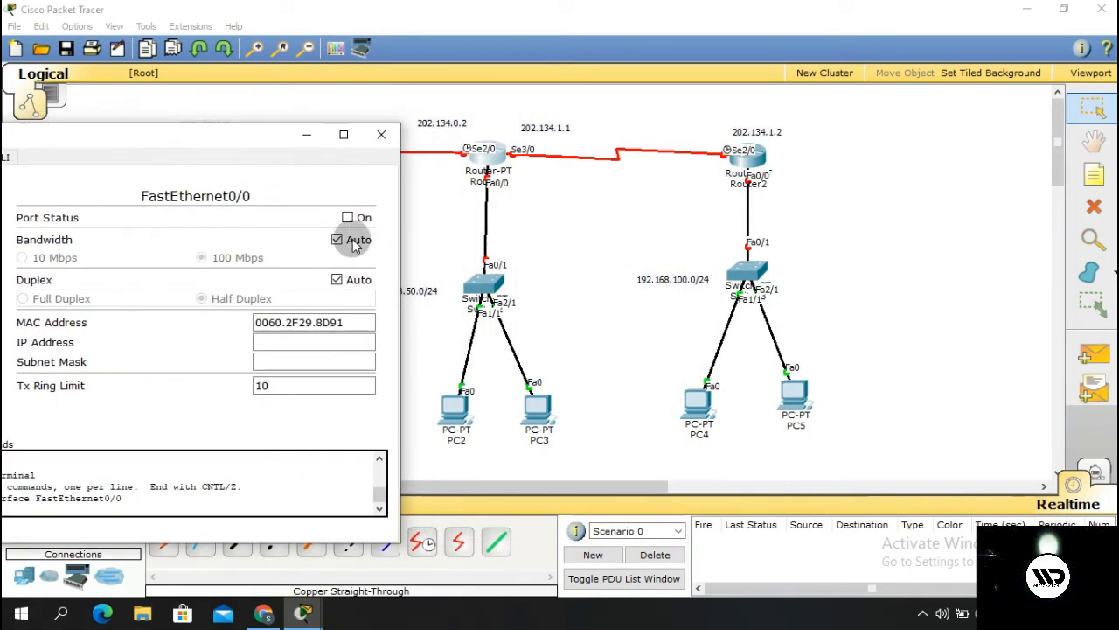
pyautogui.click(347, 217)
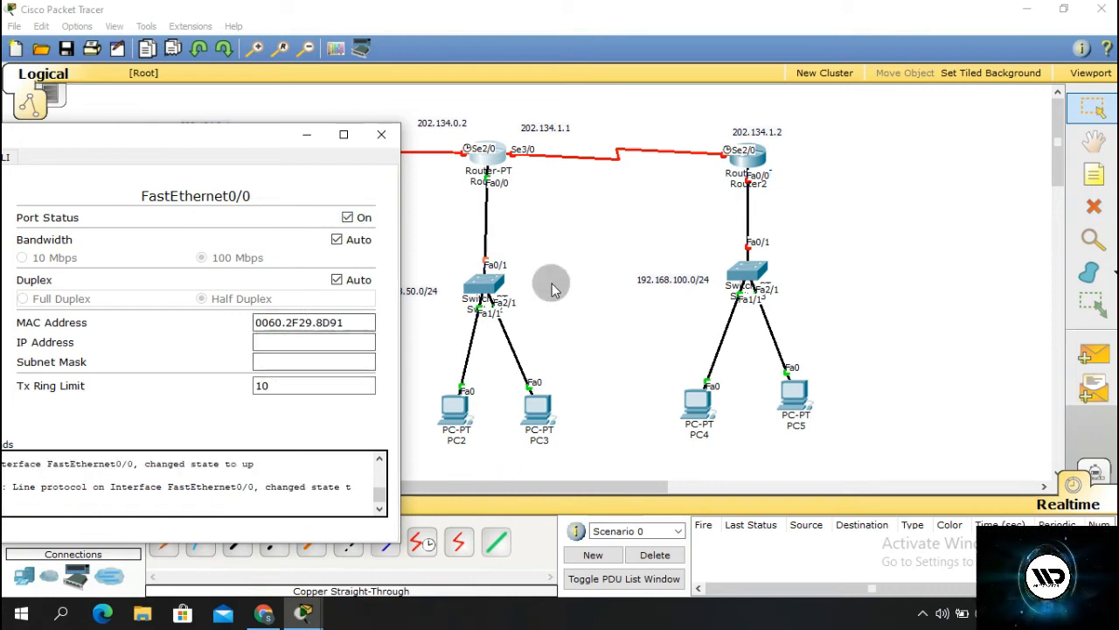
# - Set the IP address of Router1's FastEthernet0/0 port to 192.168.50.1 with subnet mask 255.255.255.0
pyautogui.moveTo(254, 142); pyautogui.dragTo(166, 149)
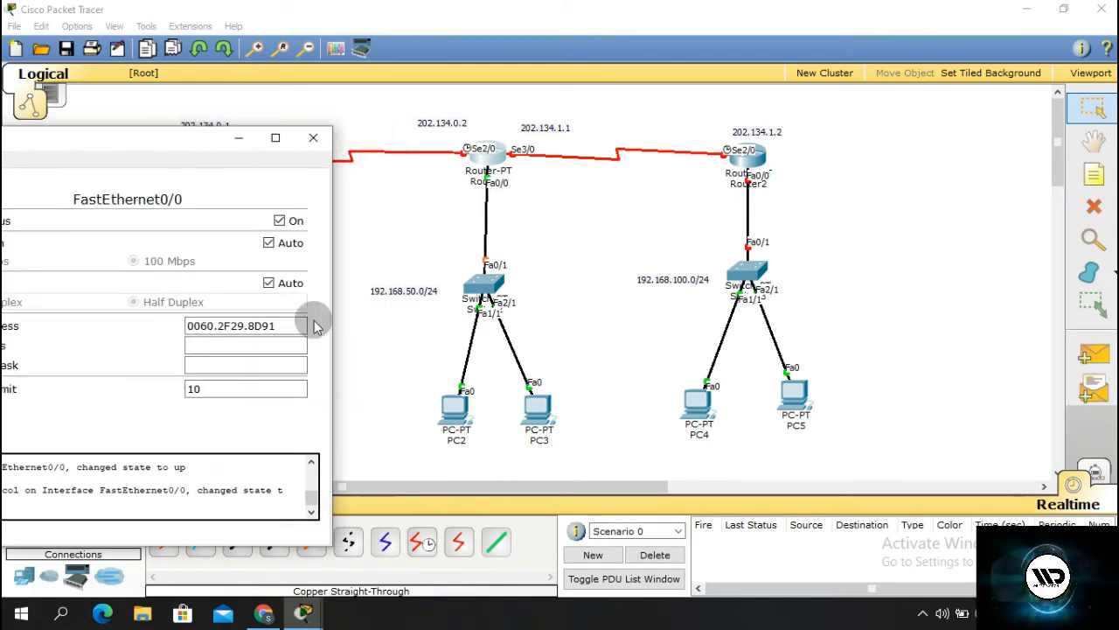
pyautogui.click(261, 349)
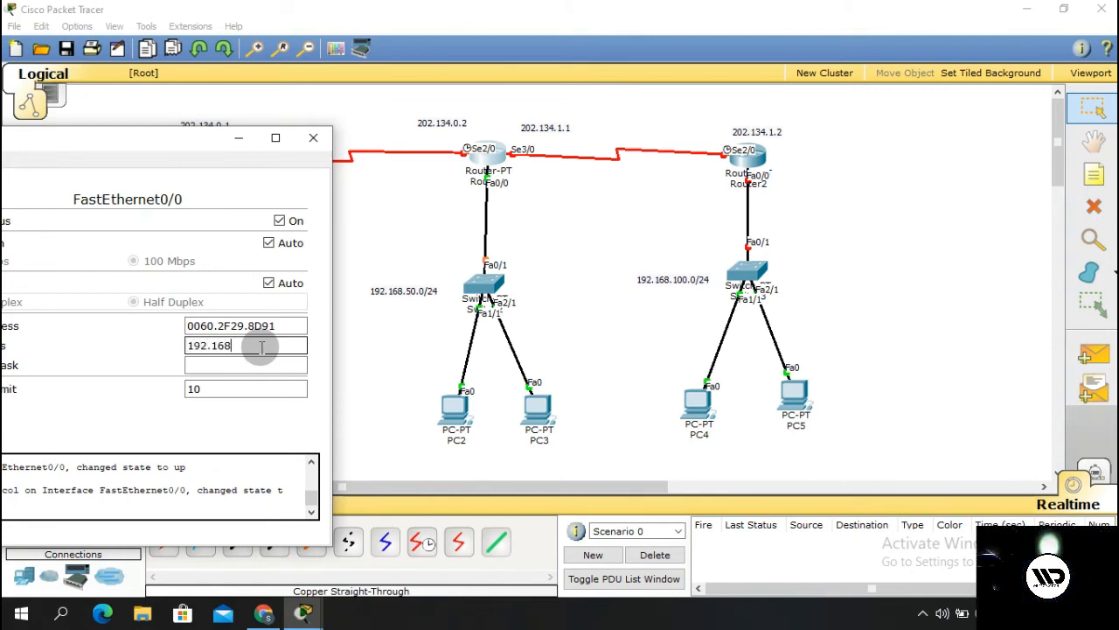
pyautogui.write('192.168.50.')
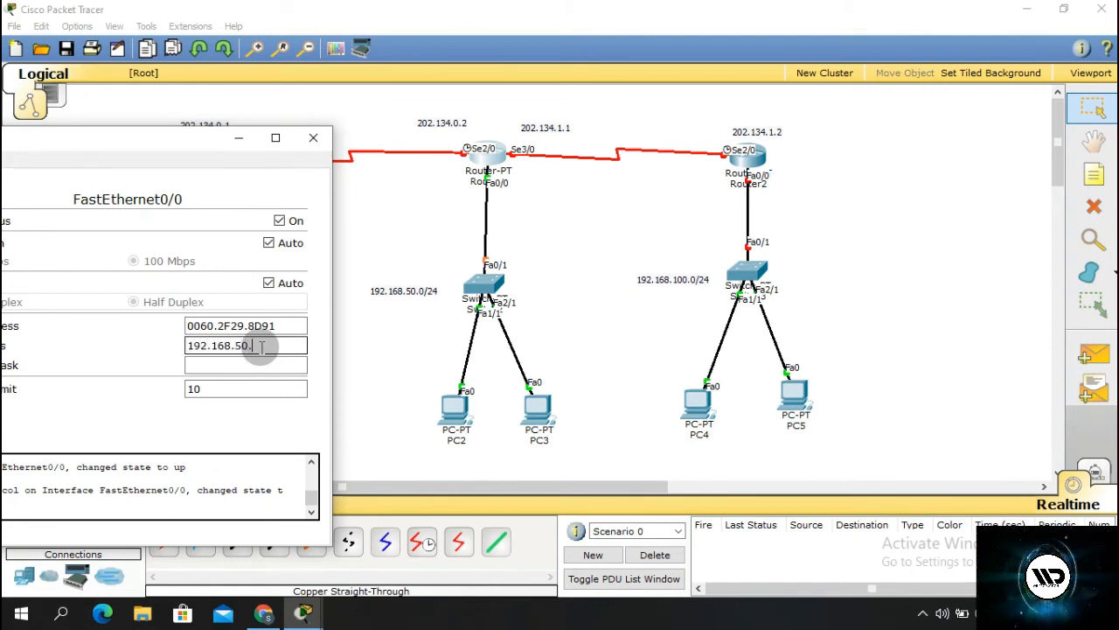
pyautogui.write('1')
pyautogui.press('Tab')
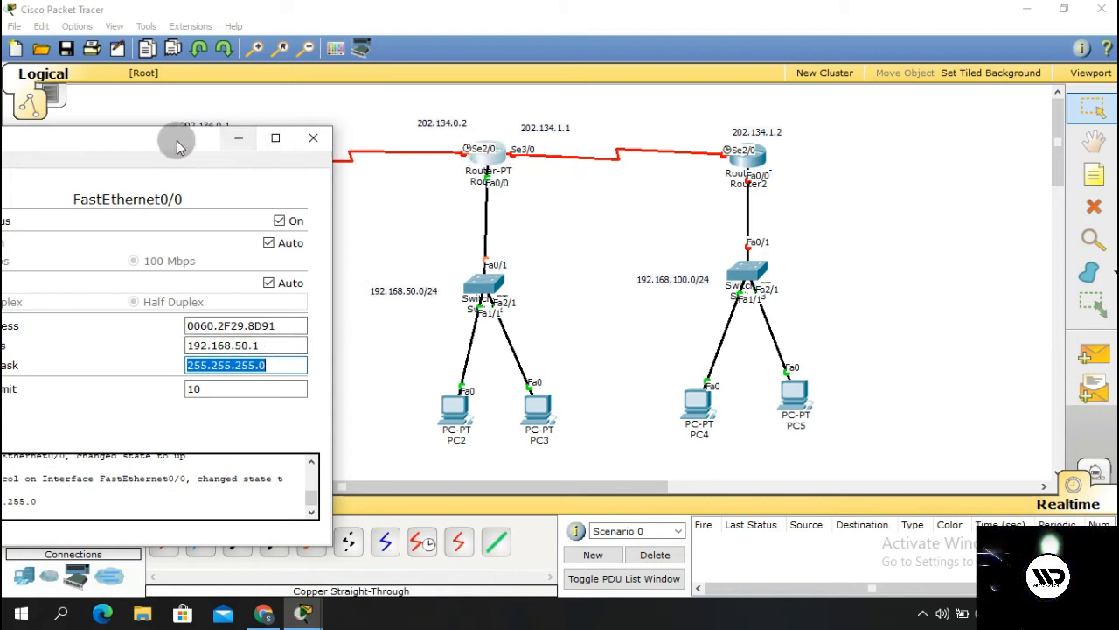
# - Turn on Router1's Serial2/0 port and set its IP address to 202.134.0.2 with subnet mask 255.255.255.0
pyautogui.moveTo(177, 140); pyautogui.dragTo(559, 216)
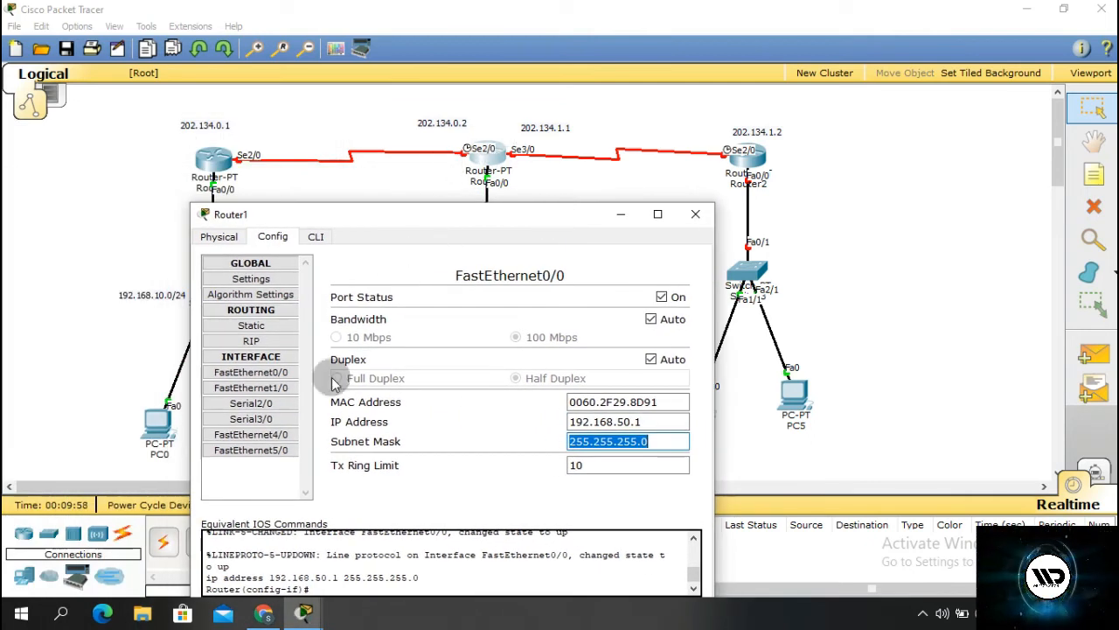
pyautogui.click(251, 403)
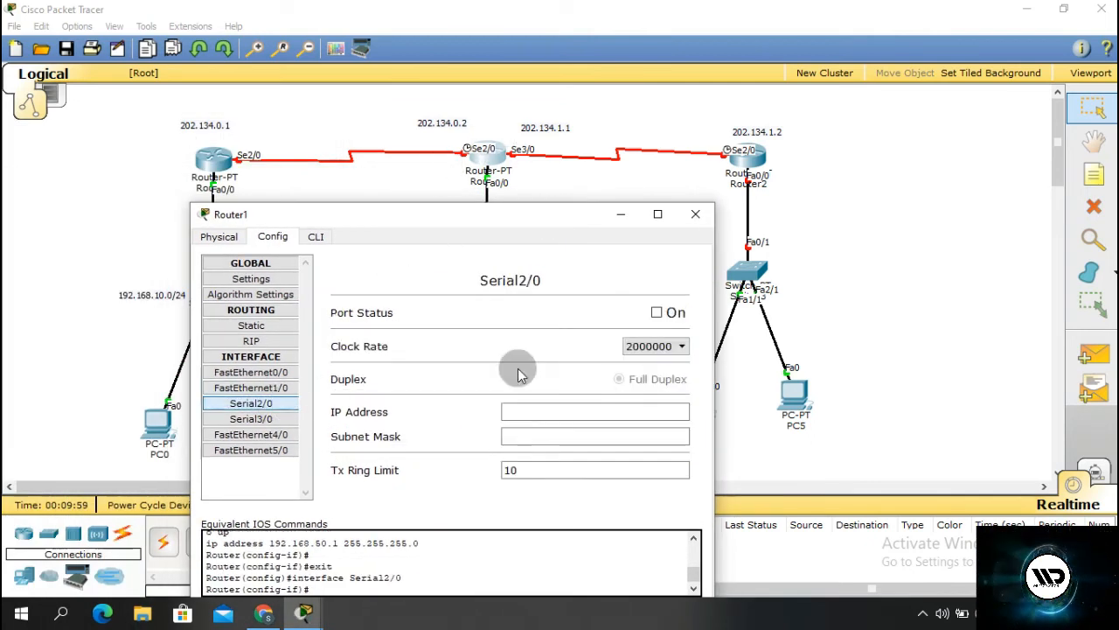
pyautogui.click(657, 312)
pyautogui.click(560, 411)
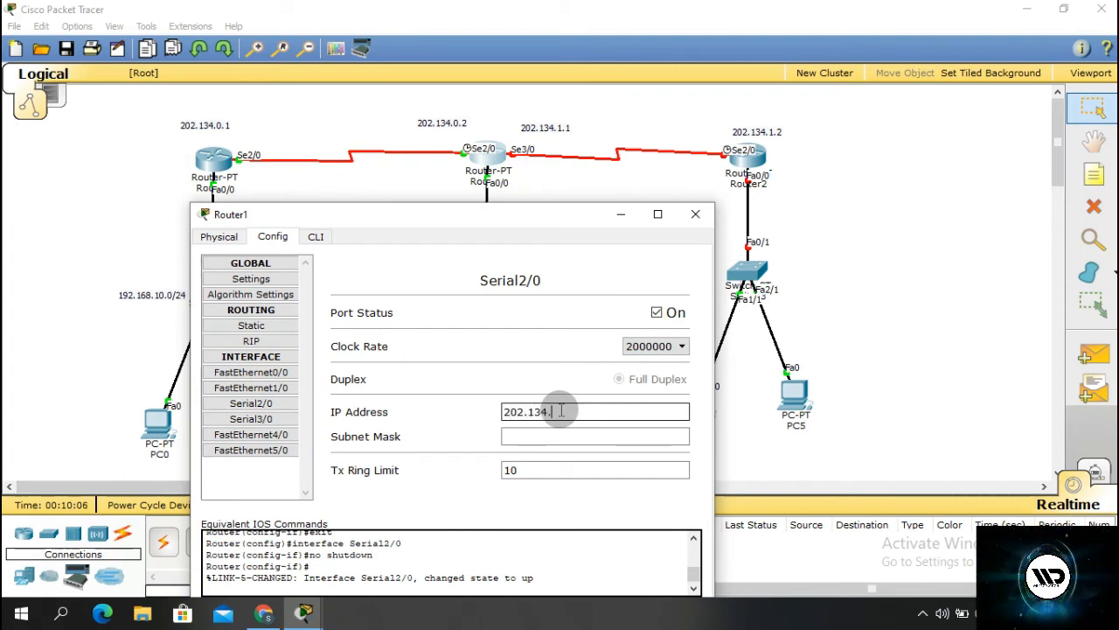
pyautogui.press('Tab')
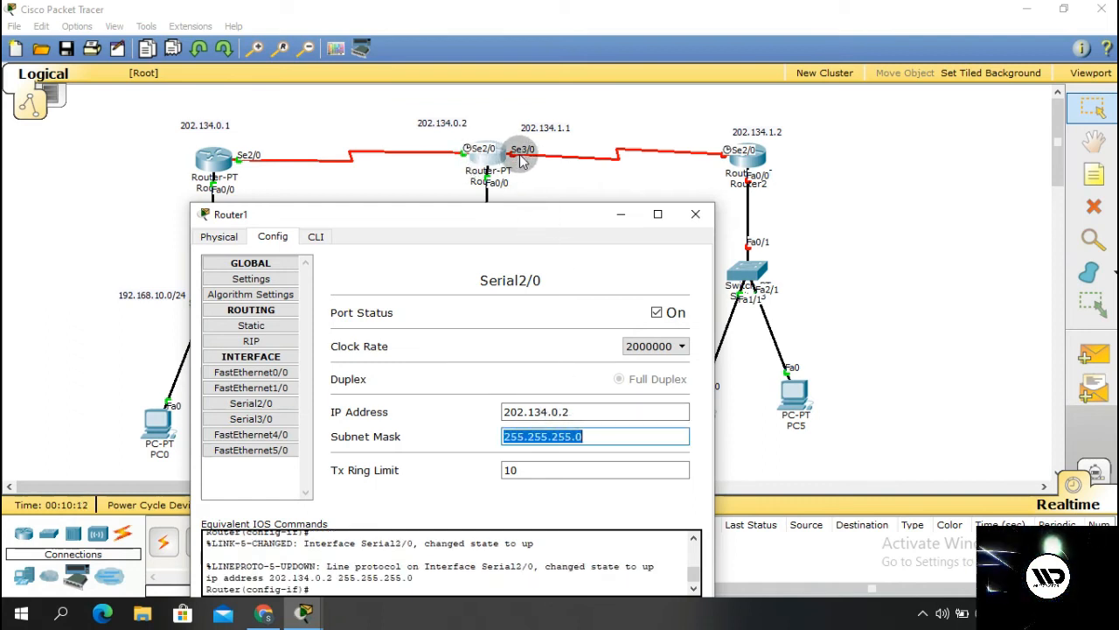
# - Turn on Router1's Serial3/0 port, set its IP address to 202.134.1.1 with subnet mask 255.255.255.0, and close Router1's settings
pyautogui.click(251, 419)
pyautogui.click(656, 312)
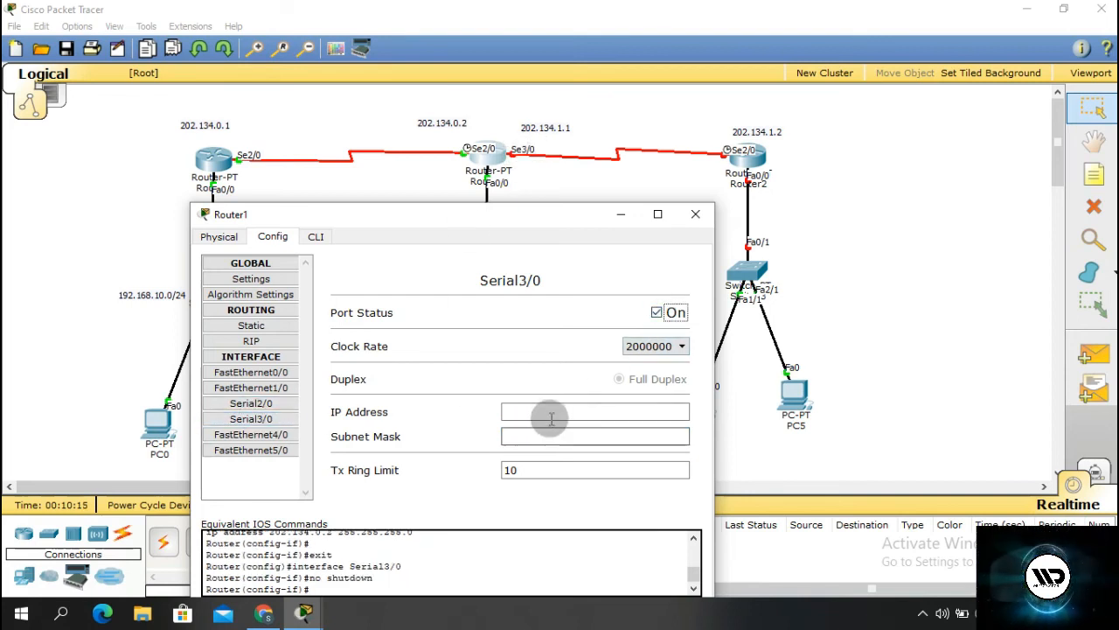
pyautogui.click(592, 412)
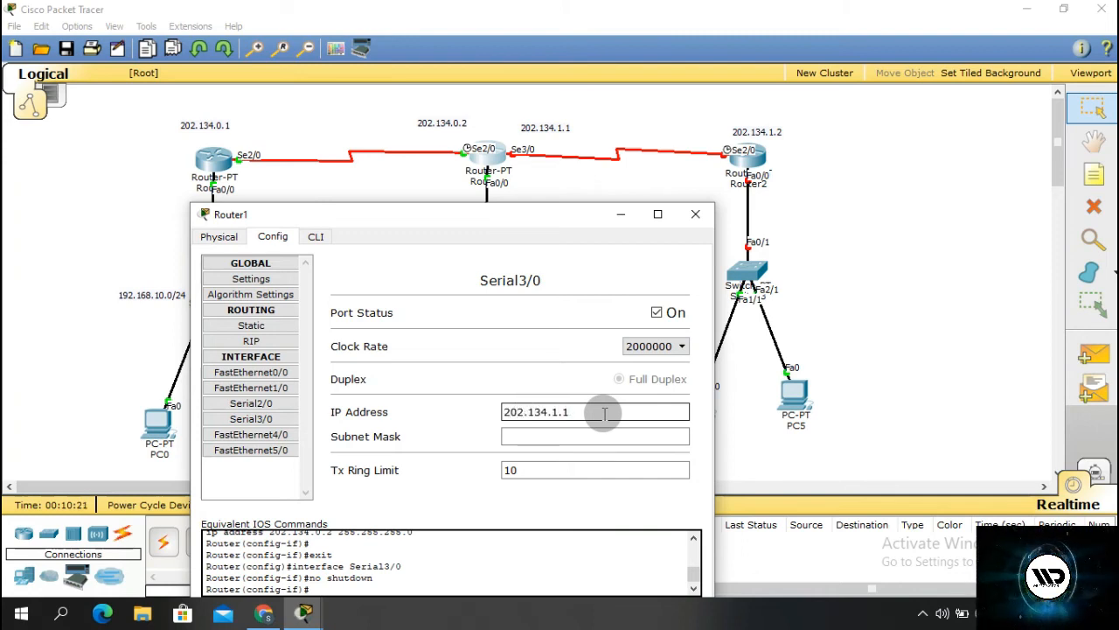
pyautogui.click(669, 435)
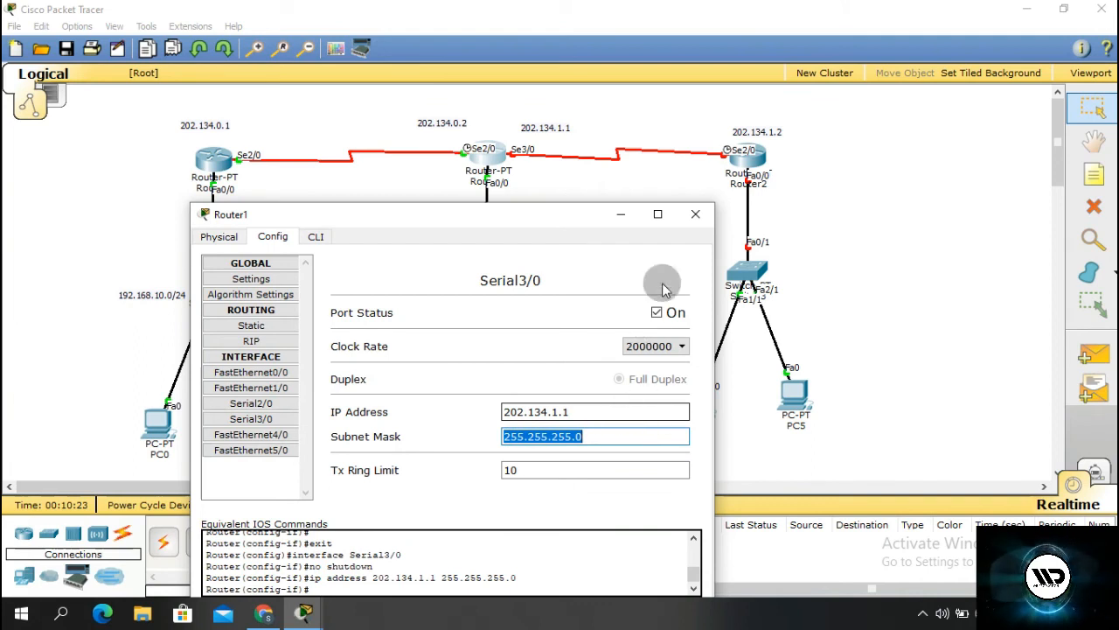
pyautogui.click(696, 215)
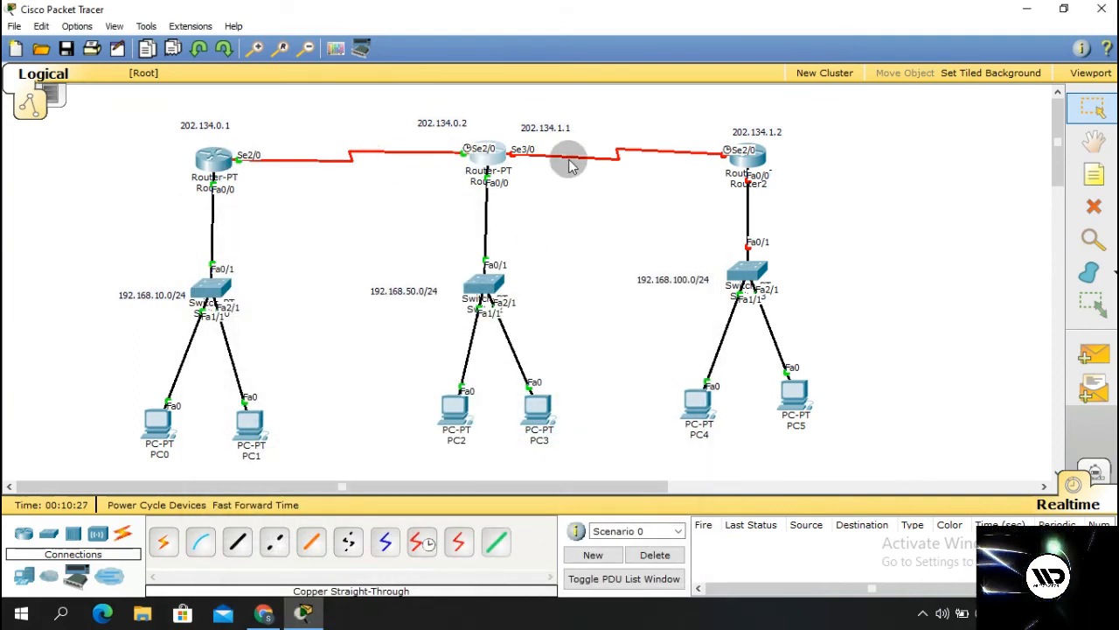
# - Turn on Router2's FastEthernet0/0 port and set its IP address to 192.168.100.1 with subnet mask 255.255.255.0
pyautogui.click(761, 157)
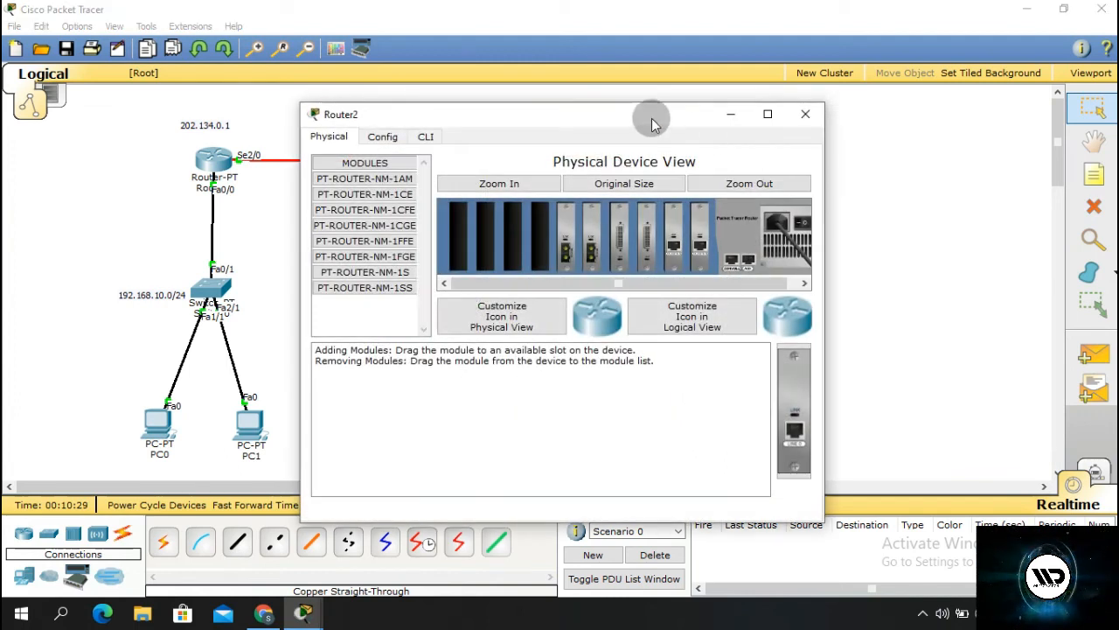
pyautogui.moveTo(655, 117); pyautogui.dragTo(399, 134)
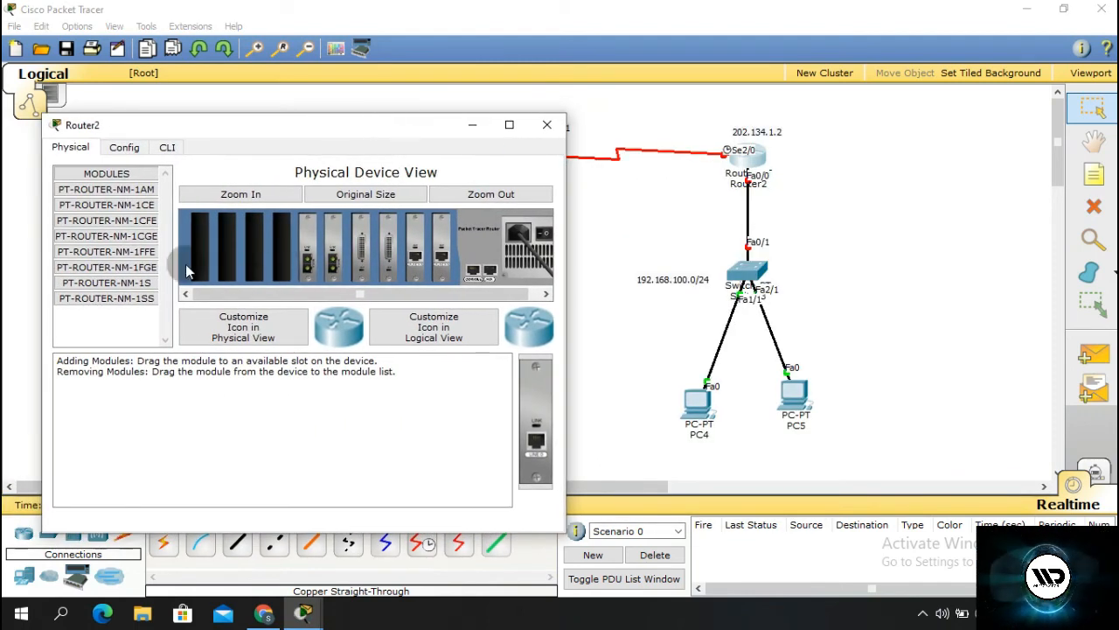
pyautogui.click(136, 152)
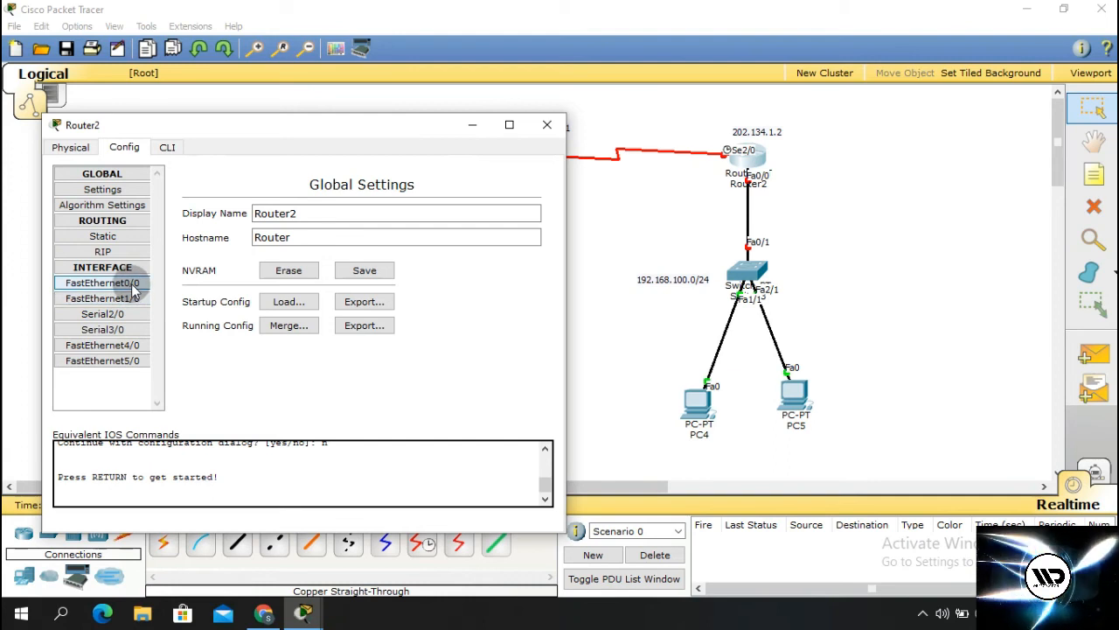
pyautogui.click(132, 285)
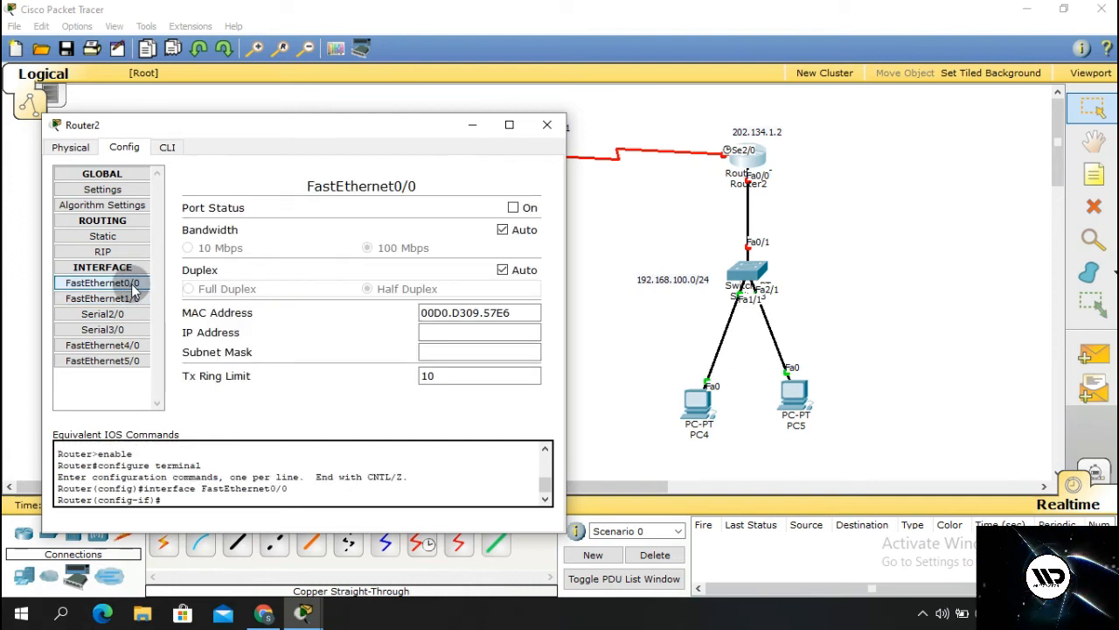
pyautogui.click(513, 207)
pyautogui.click(477, 331)
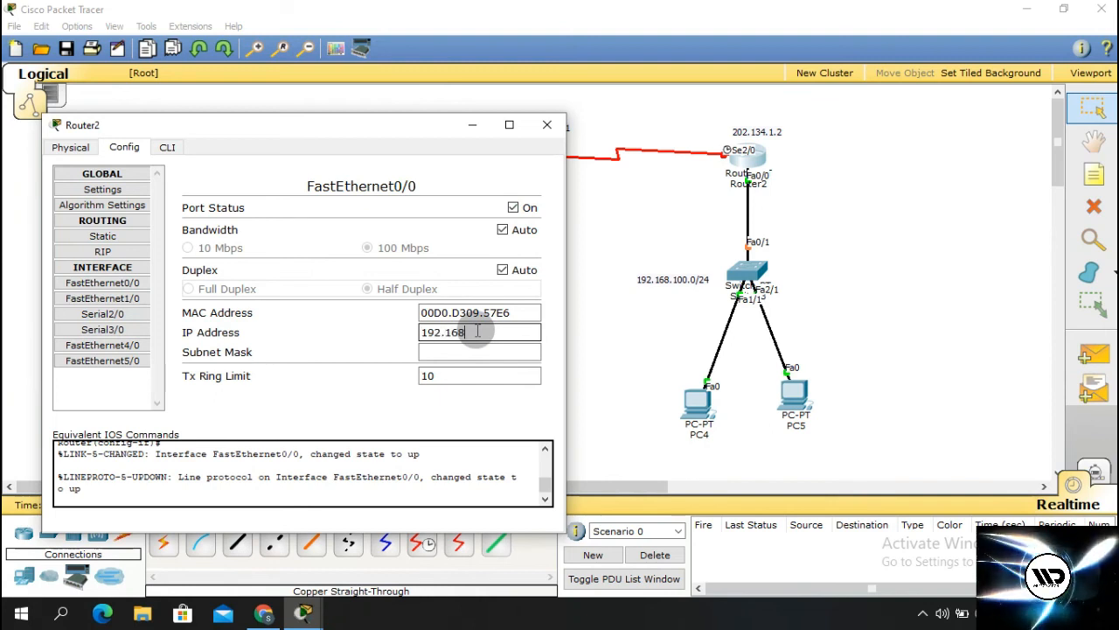
pyautogui.write('192.168.100.1')
pyautogui.press('Tab')
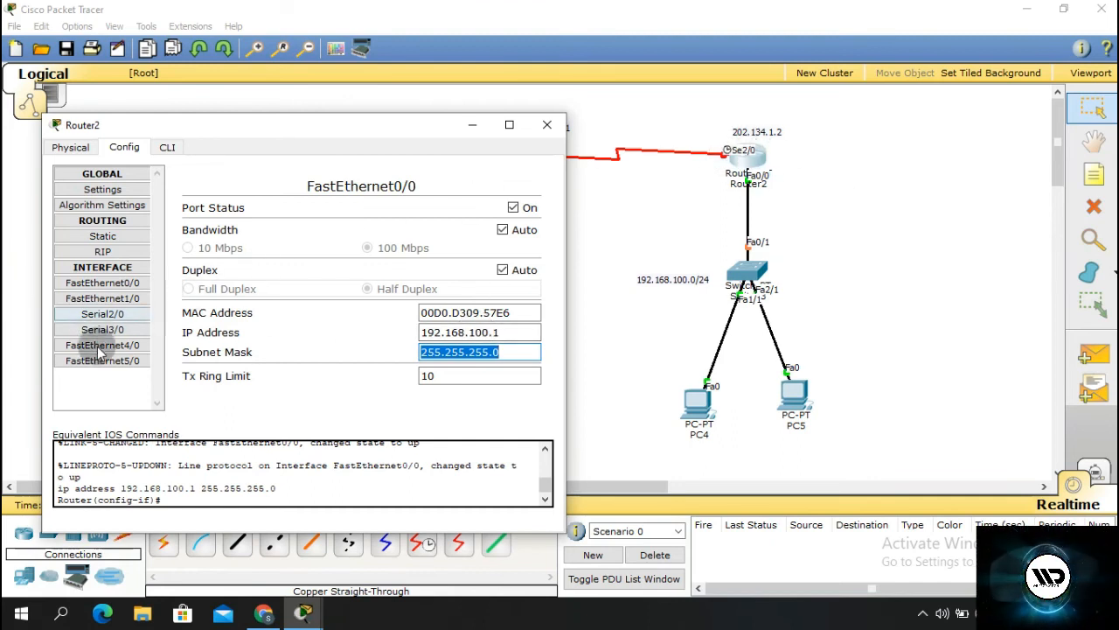
# - Turn on Router2's Serial2/0 port, set its IP address to 202.134.1.2 with subnet mask 255.255.255.0, and close Router2's settings
pyautogui.click(105, 314)
pyautogui.click(508, 223)
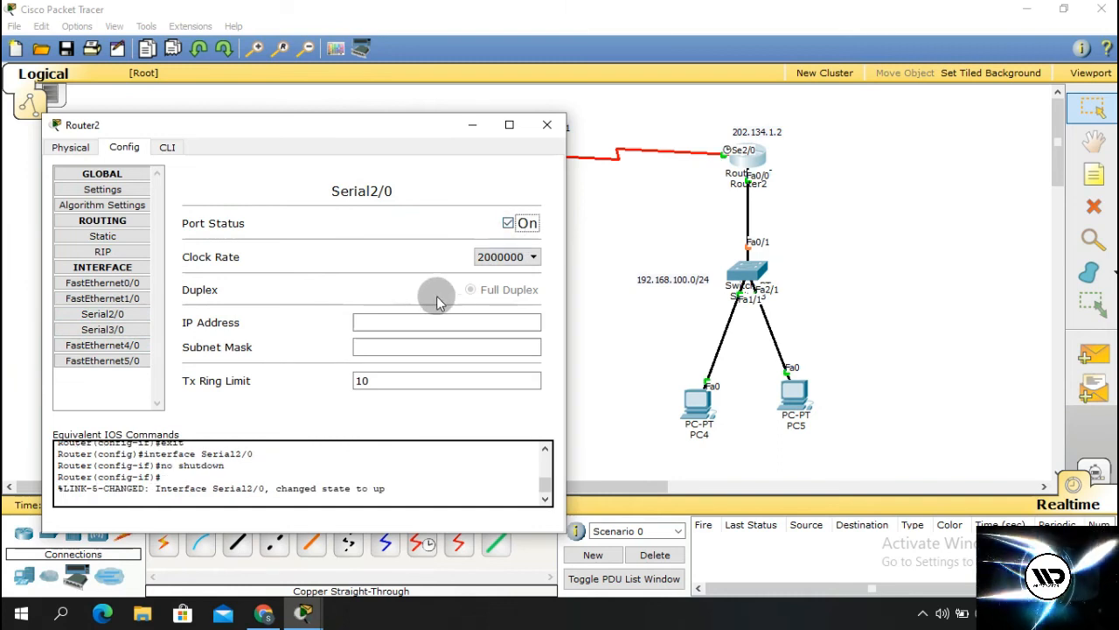
pyautogui.click(415, 324)
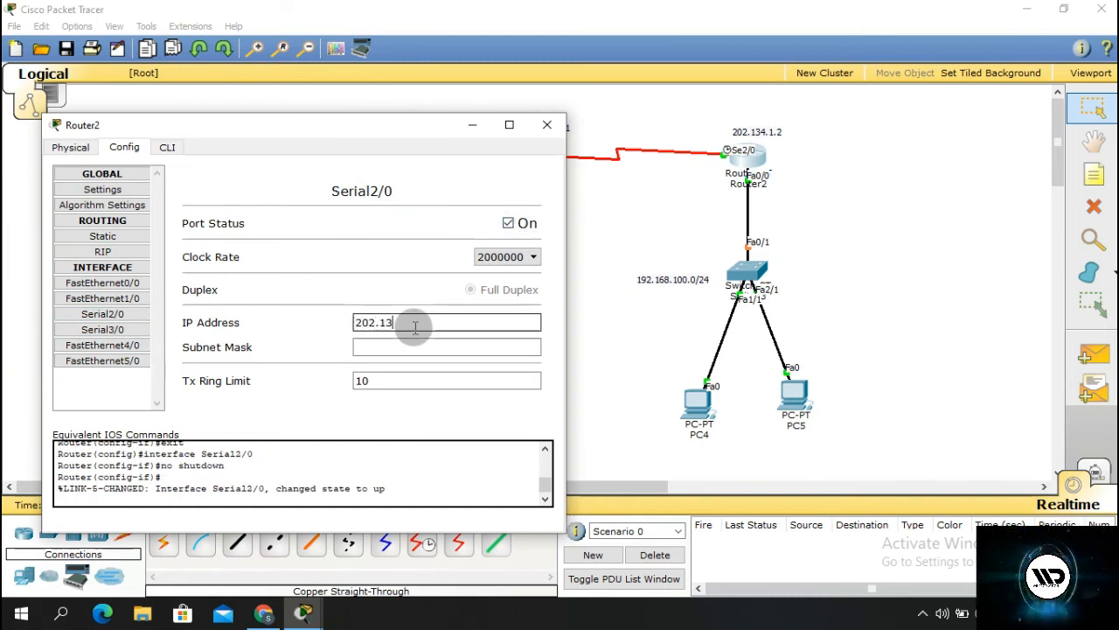
pyautogui.write('202.134.1.2')
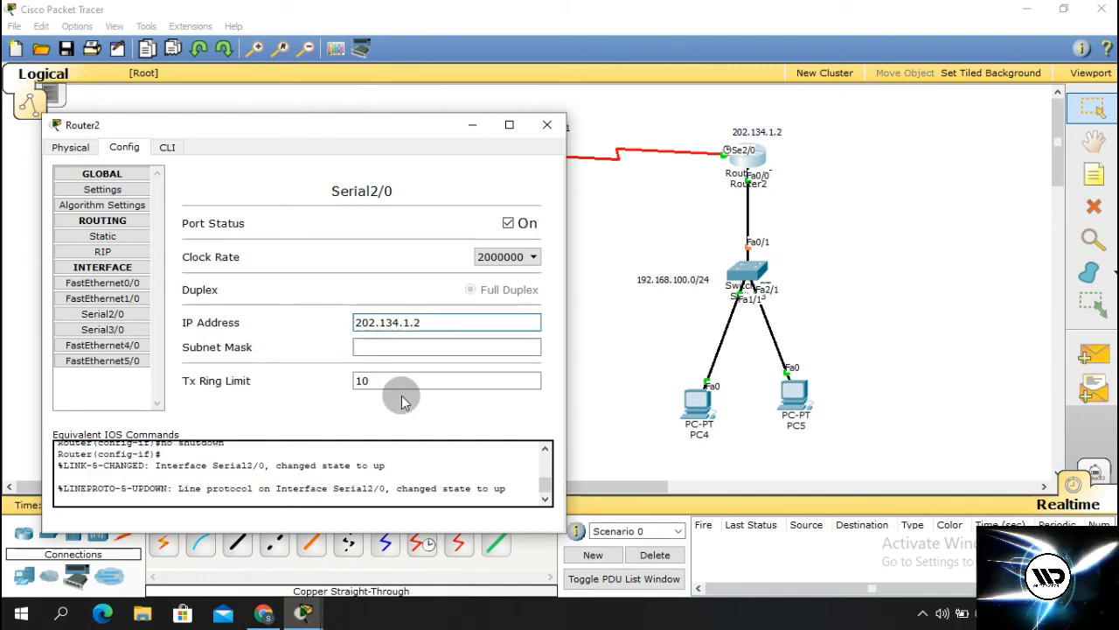
pyautogui.press('Tab')
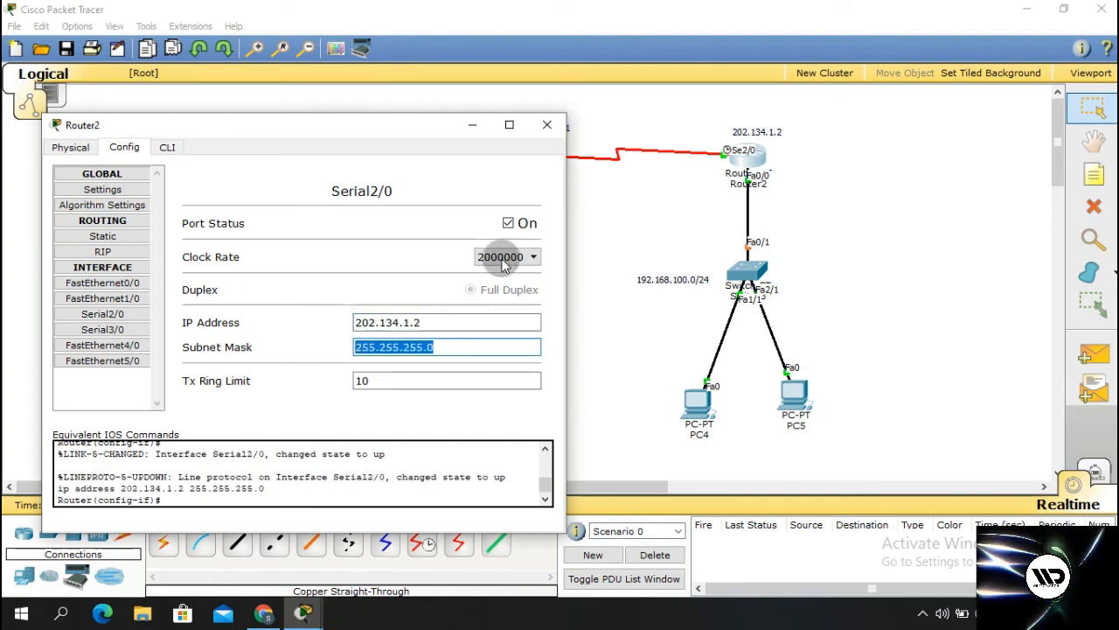
pyautogui.click(547, 124)
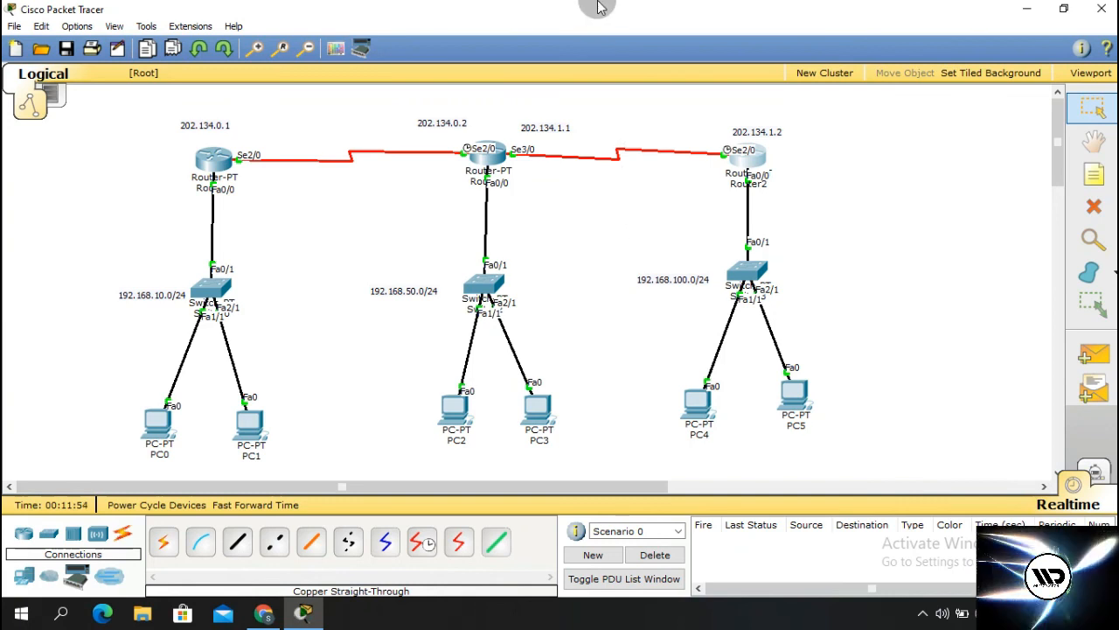
pyautogui.moveTo(598, 7)
pyautogui.click(667, 11)
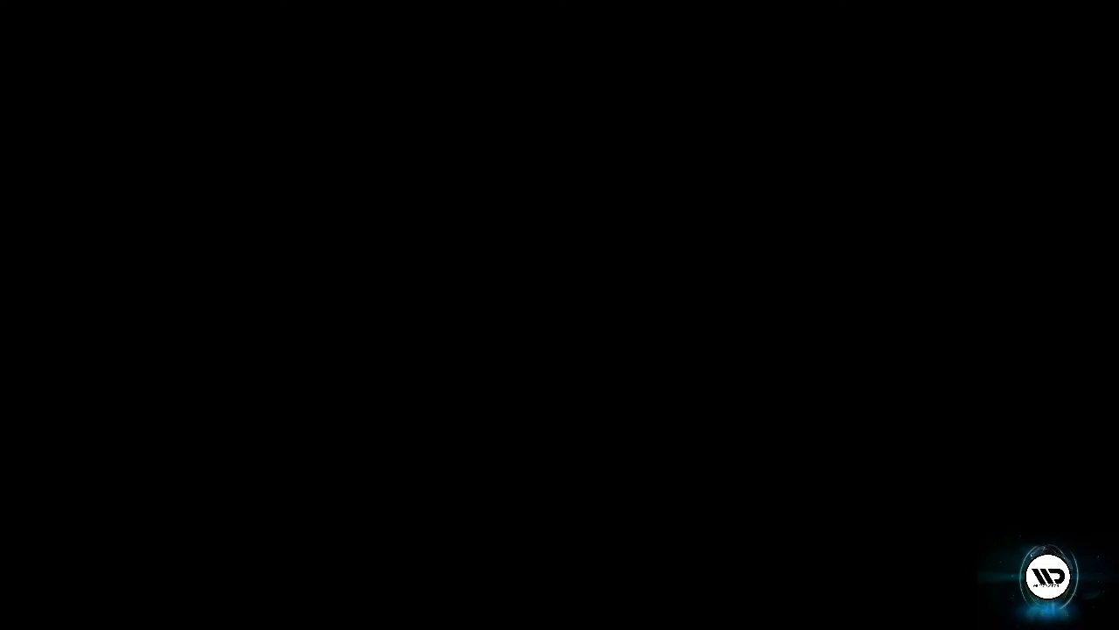